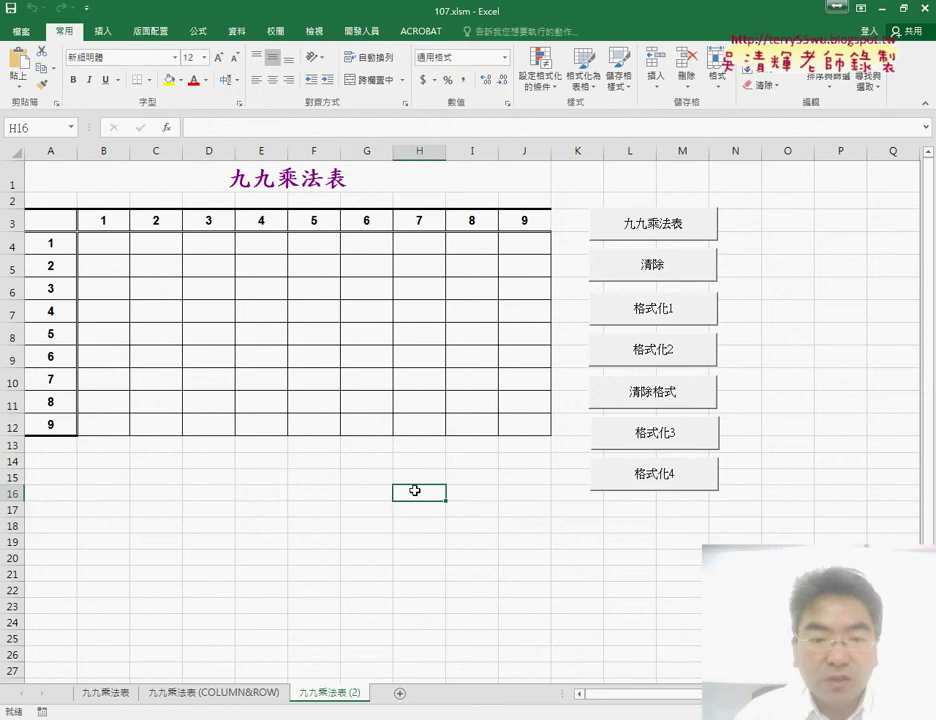
# Step: Fill the multiplication table with formulas like 1×1=1, clear it, and refill it
pyautogui.click(638, 229)
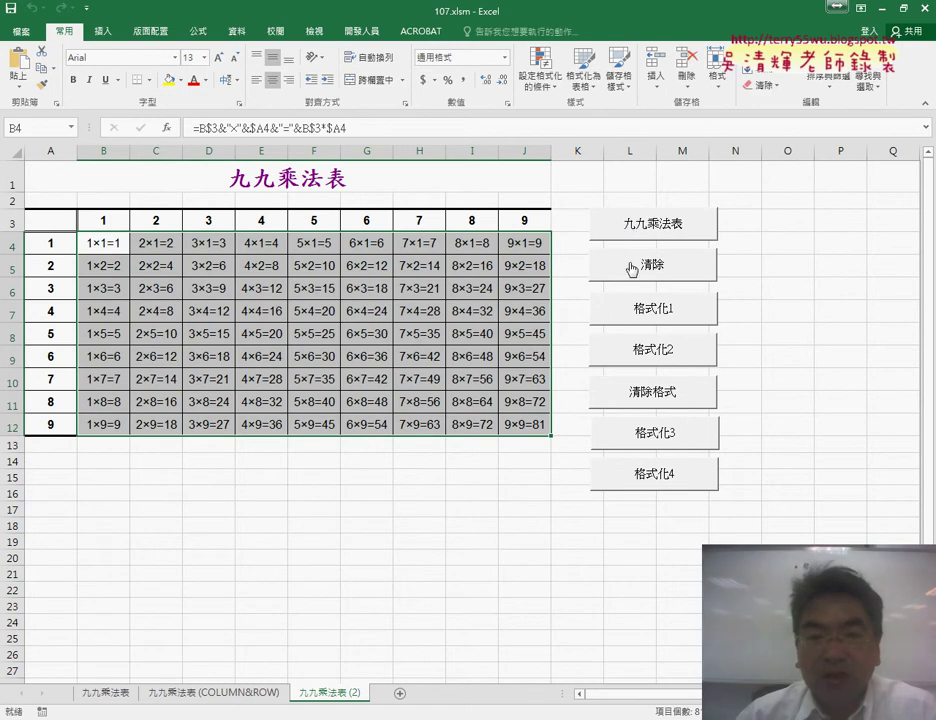
pyautogui.click(640, 270)
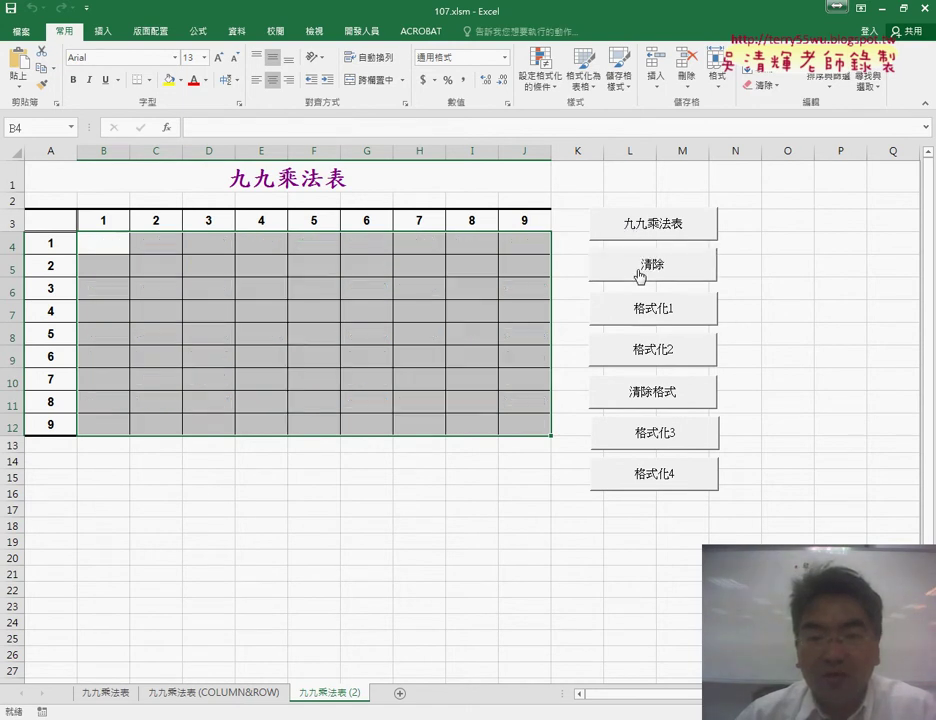
pyautogui.click(642, 236)
pyautogui.click(650, 268)
pyautogui.click(650, 230)
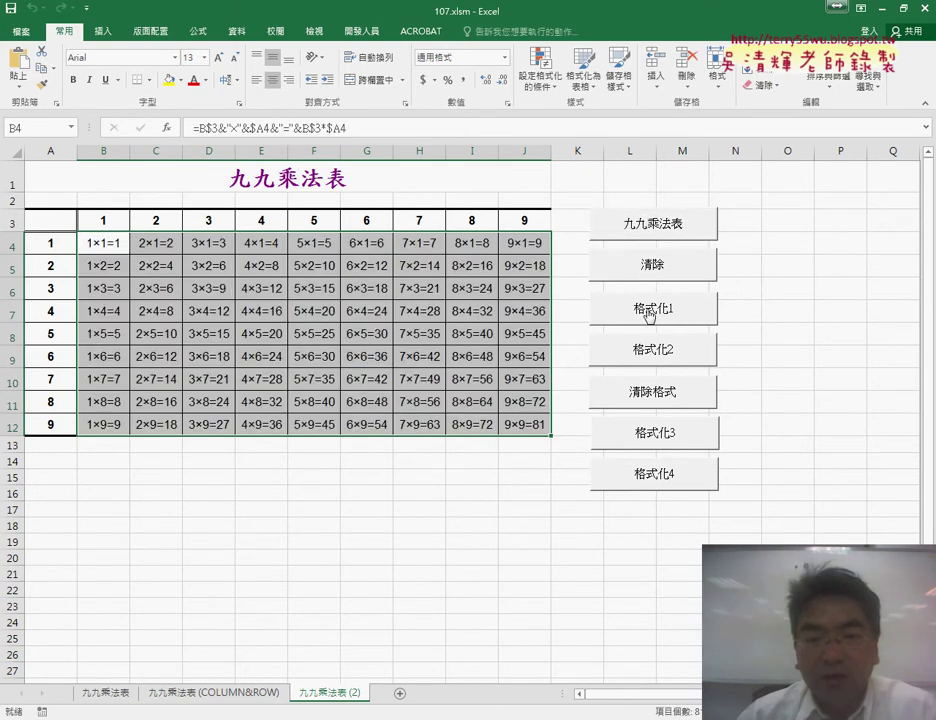
# Step: Highlight the diagonals in orange and yellow, clear them, then highlight column 5 in orange
pyautogui.click(650, 314)
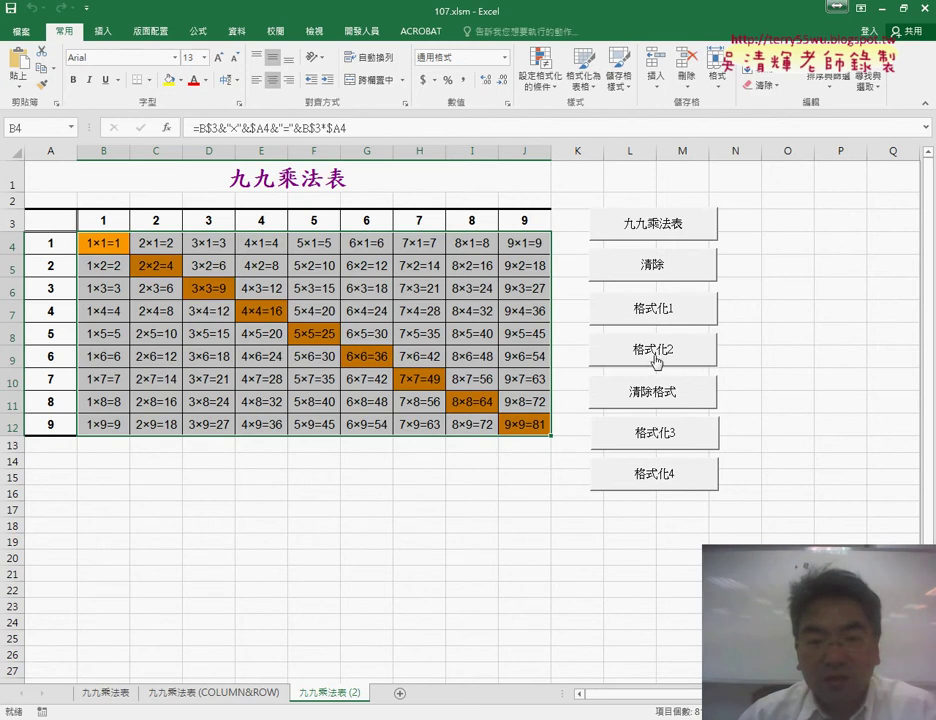
pyautogui.click(655, 356)
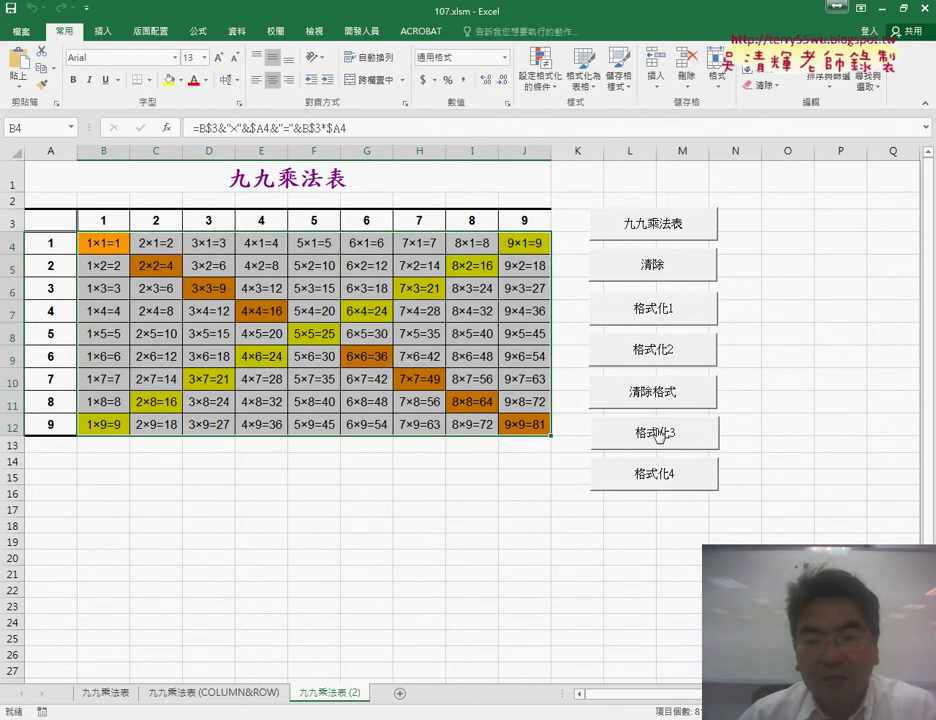
pyautogui.click(657, 395)
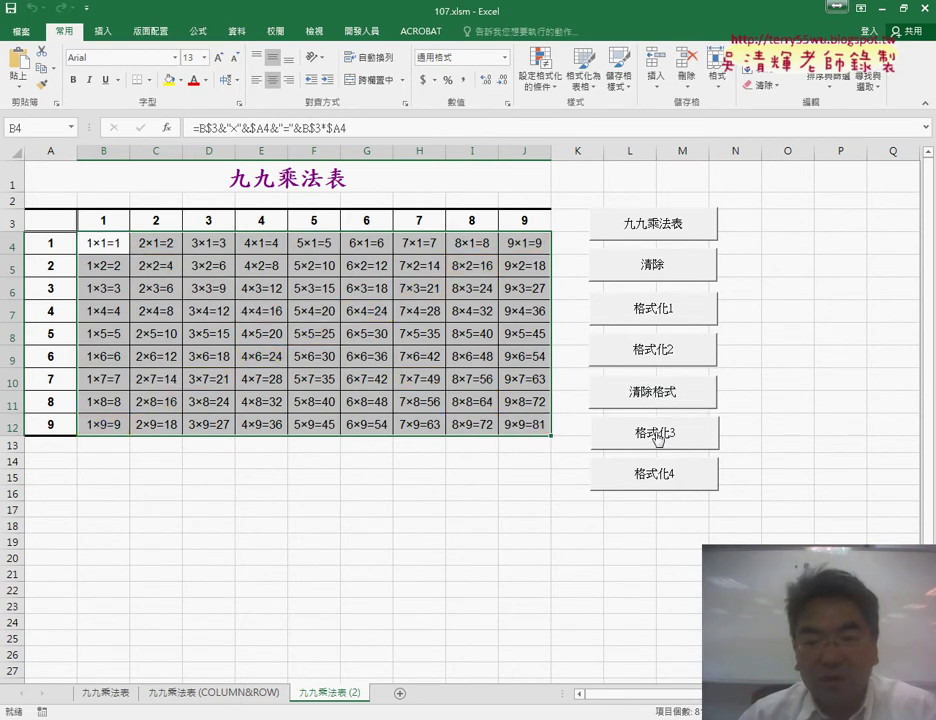
pyautogui.click(657, 437)
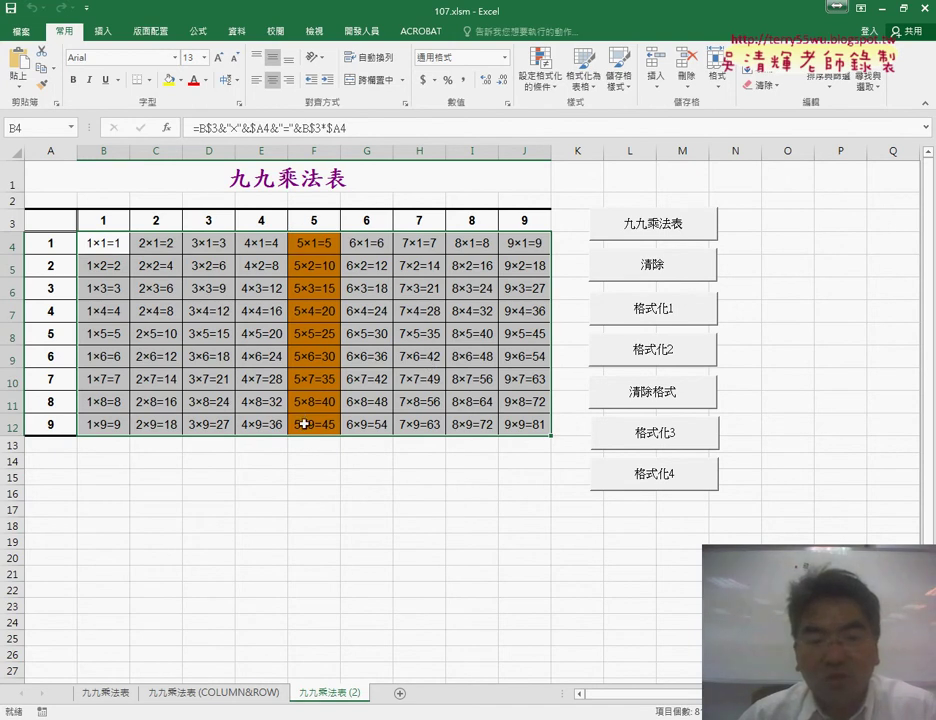
# Step: Highlight row 5 in yellow, clear the highlights, then switch to the Google Docs notes
pyautogui.click(656, 481)
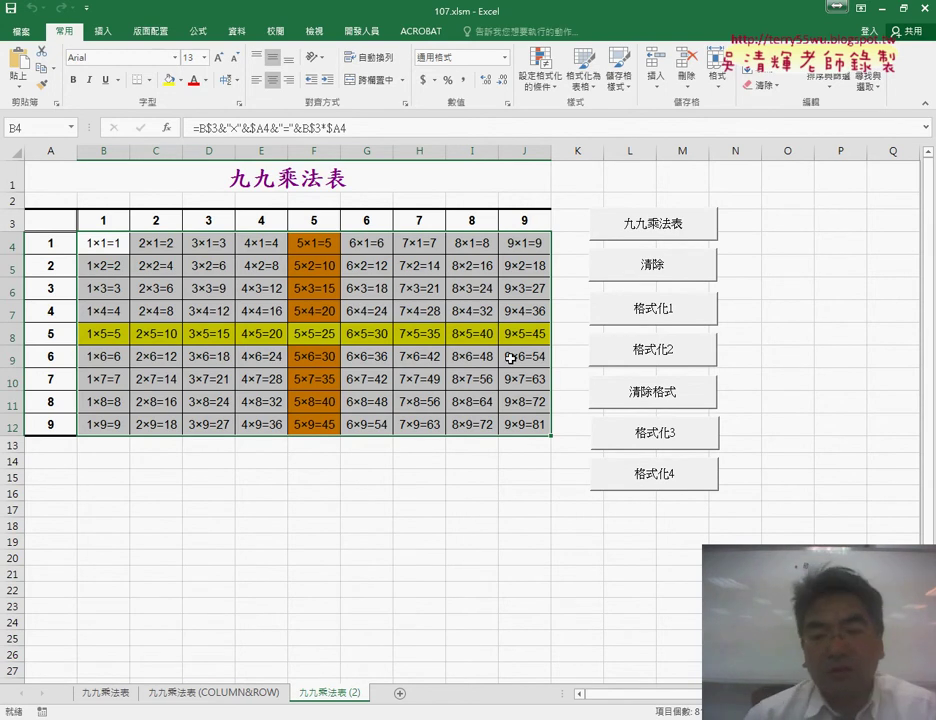
pyautogui.click(664, 400)
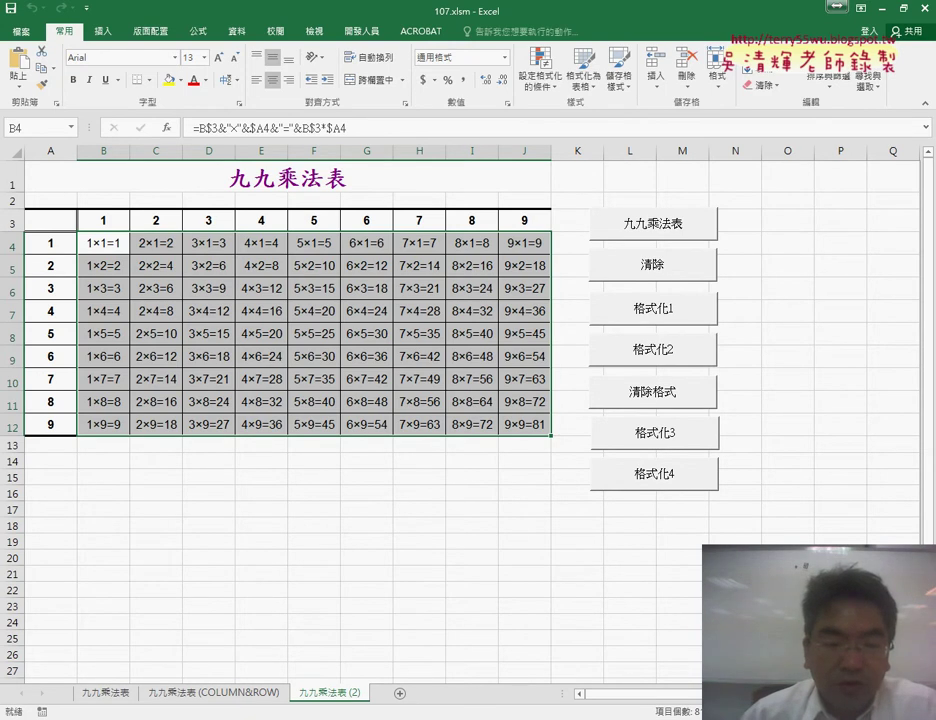
pyautogui.moveTo(110, 712)
pyautogui.click(125, 640)
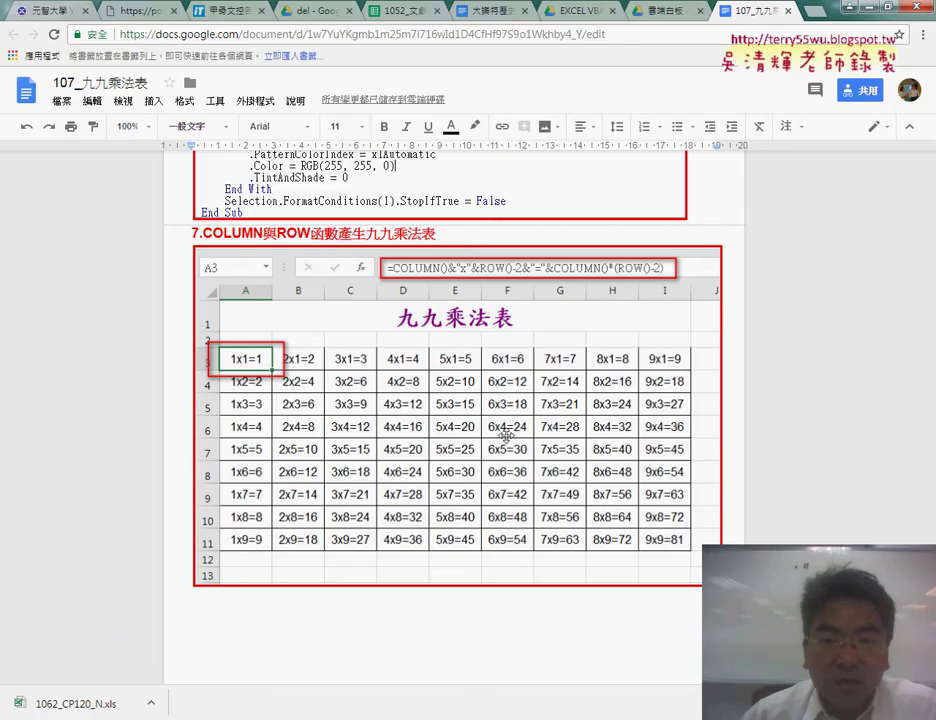
# Step: Switch to the Google Drive folder and open the 百家姓 document
pyautogui.click(663, 12)
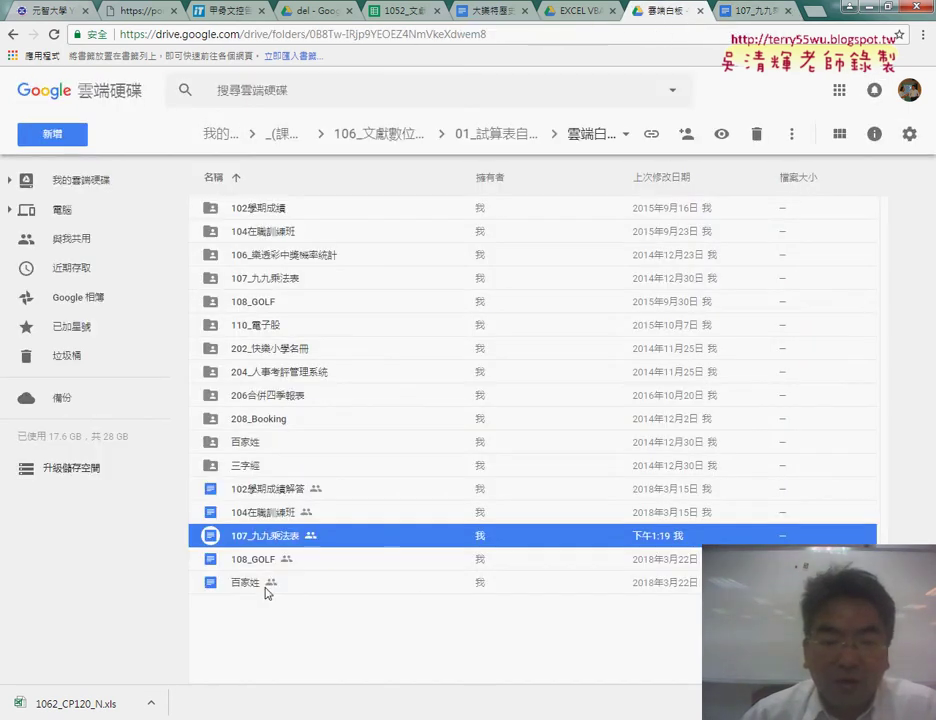
pyautogui.doubleClick(250, 583)
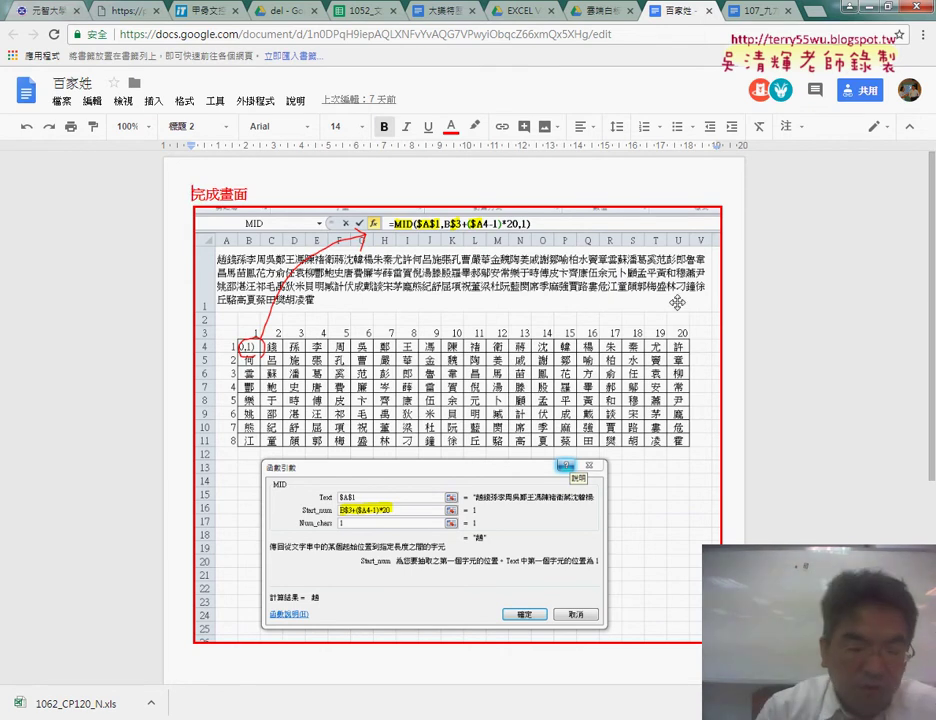
pyautogui.moveTo(209, 242)
pyautogui.mouseDown()
pyautogui.moveTo(211, 313)
pyautogui.moveTo(568, 322)
pyautogui.mouseUp()
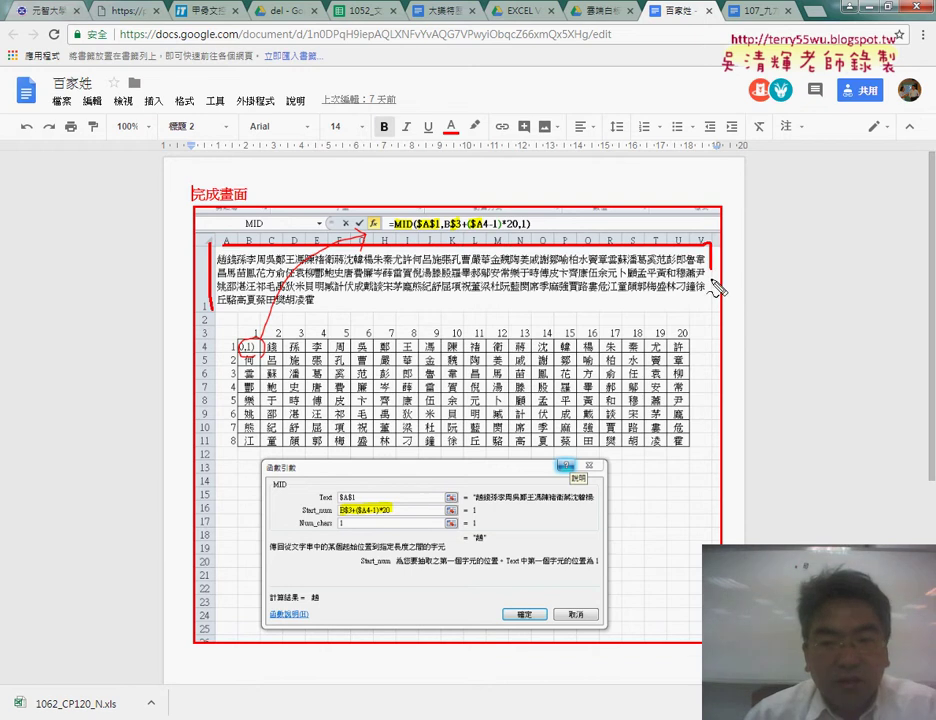
pyautogui.moveTo(95, 367); pyautogui.dragTo(210, 287)
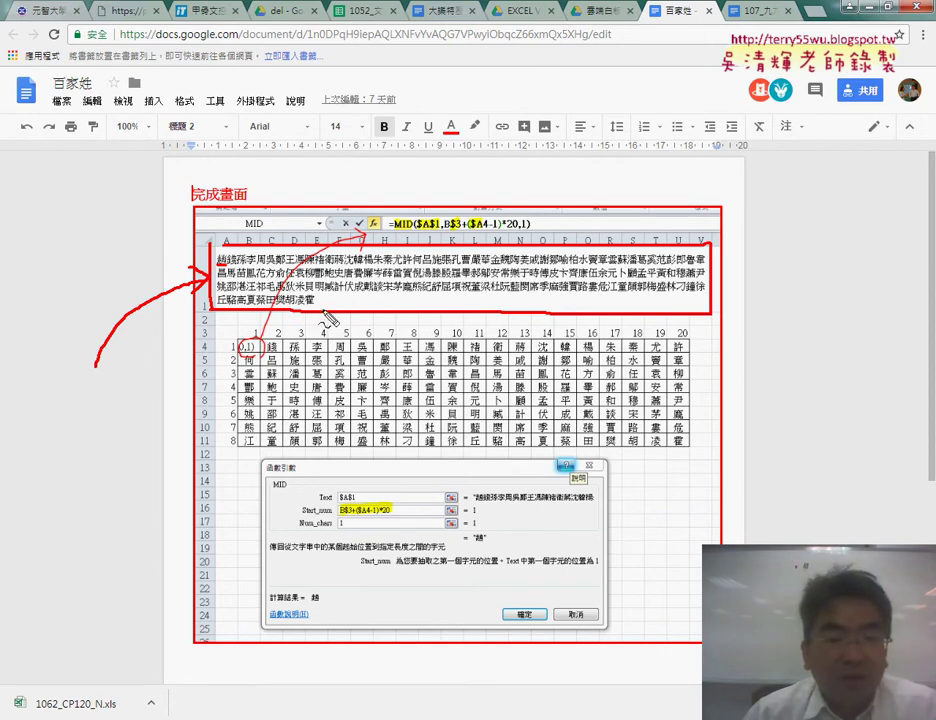
pyautogui.moveTo(310, 315); pyautogui.dragTo(378, 300)
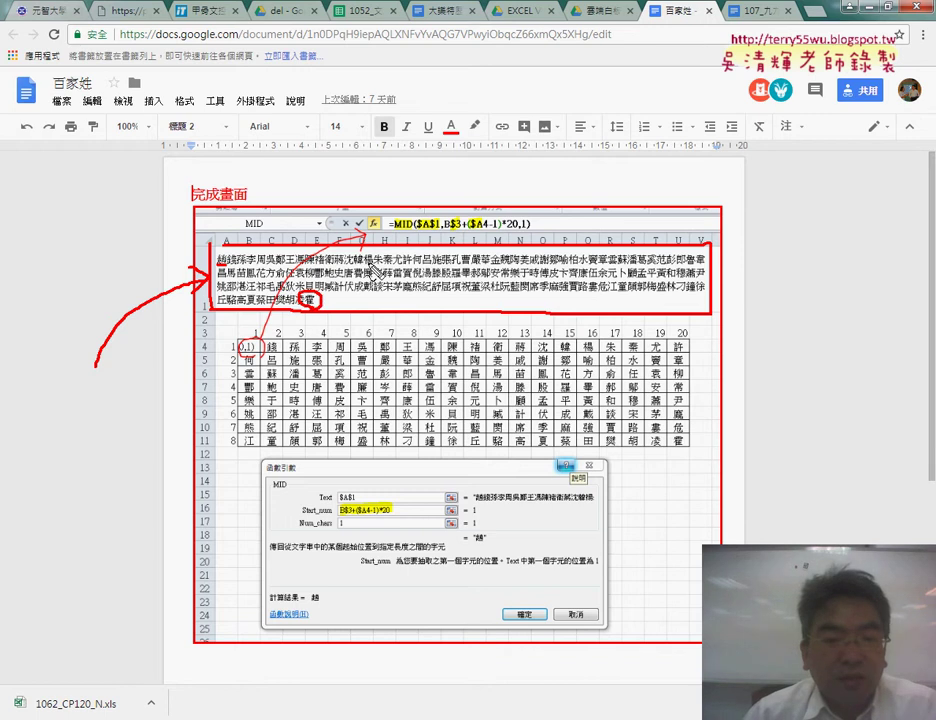
pyautogui.moveTo(378, 300)
pyautogui.mouseDown()
pyautogui.moveTo(395, 262)
pyautogui.moveTo(405, 300)
pyautogui.mouseUp()
pyautogui.moveTo(425, 250); pyautogui.dragTo(430, 300)
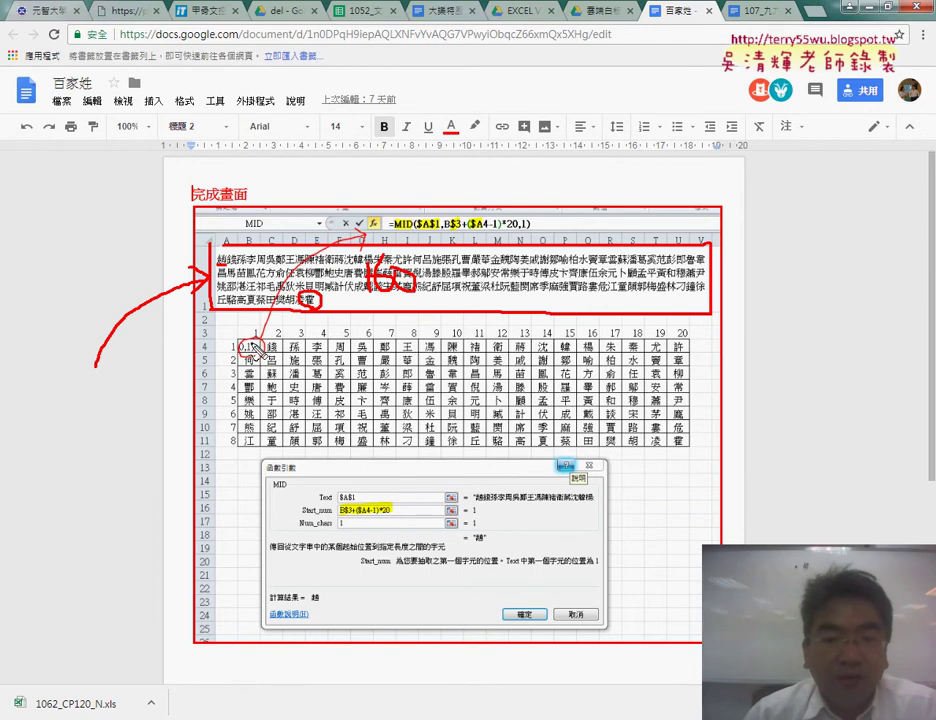
pyautogui.moveTo(255, 348); pyautogui.dragTo(249, 342)
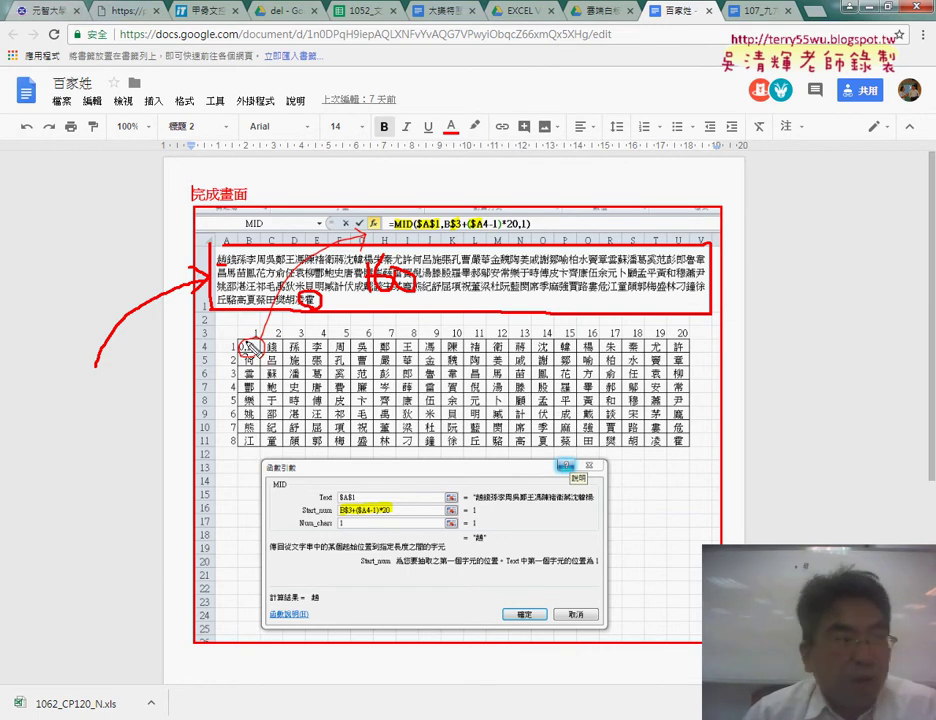
pyautogui.moveTo(752, 364)
pyautogui.mouseDown()
pyautogui.moveTo(750, 399)
pyautogui.moveTo(794, 376)
pyautogui.mouseUp()
pyautogui.moveTo(741, 258)
pyautogui.mouseDown()
pyautogui.moveTo(741, 282)
pyautogui.moveTo(800, 377)
pyautogui.mouseUp()
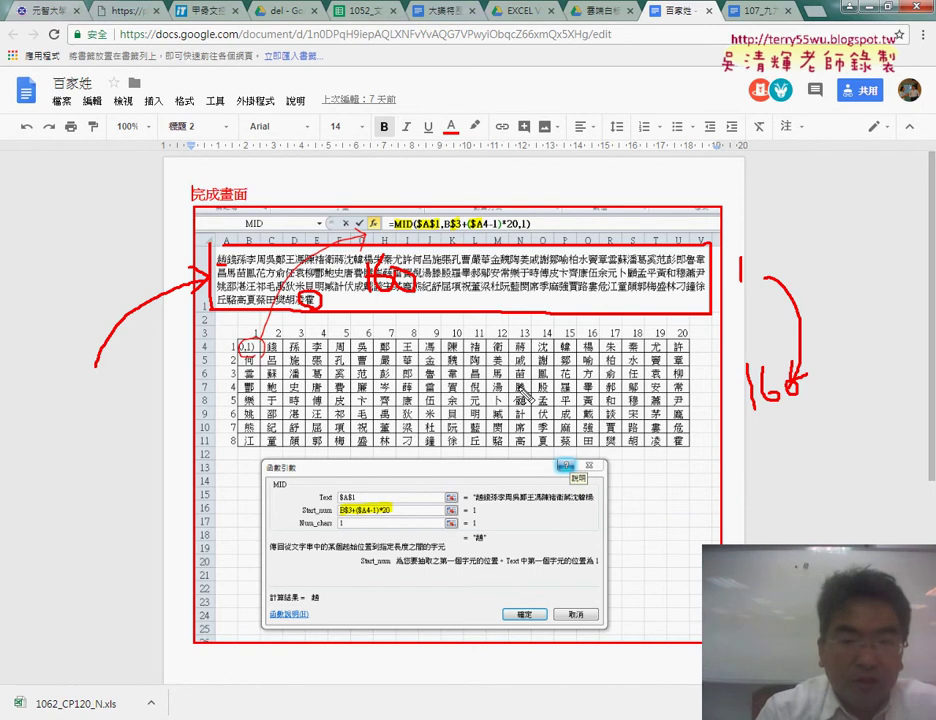
pyautogui.press('Escape')
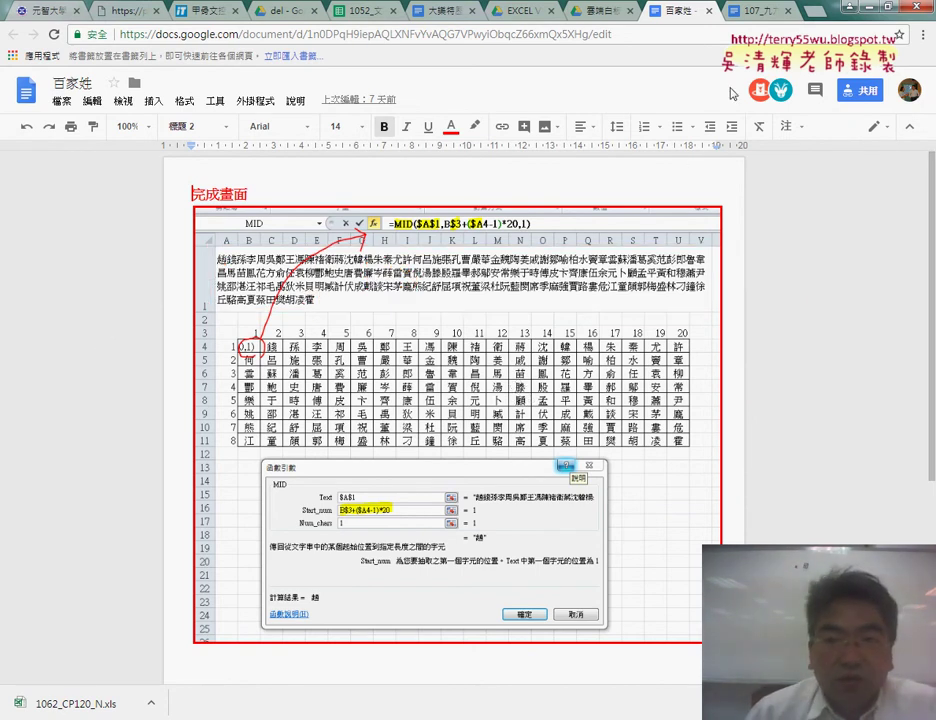
# Step: Search Google for 百家姓 in a new tab and open the blind.org.tw result
pyautogui.click(817, 12)
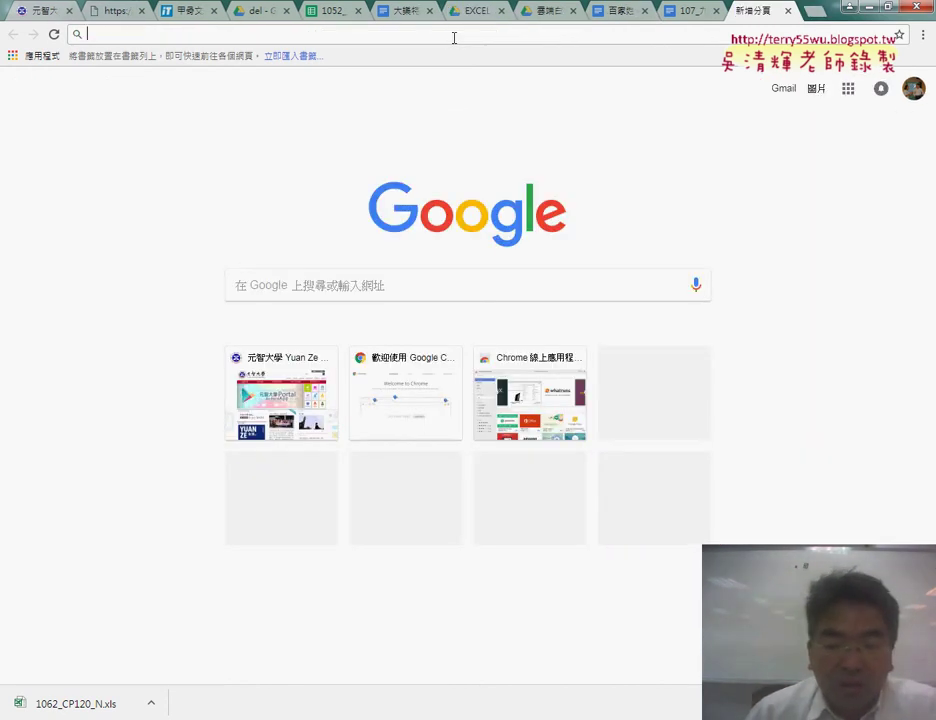
pyautogui.write('_')
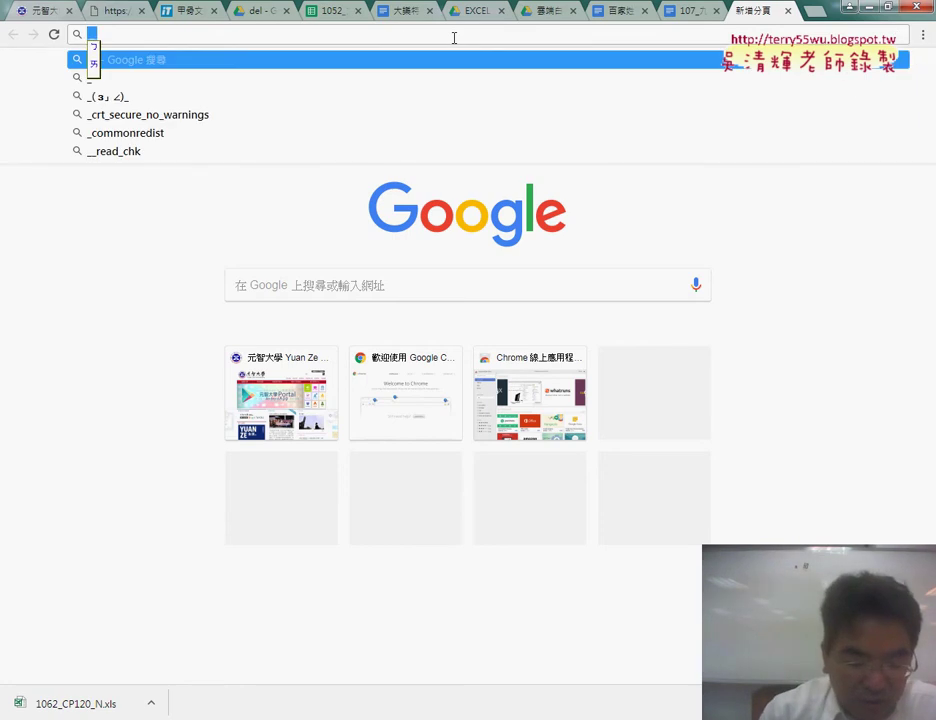
pyautogui.write('百家')
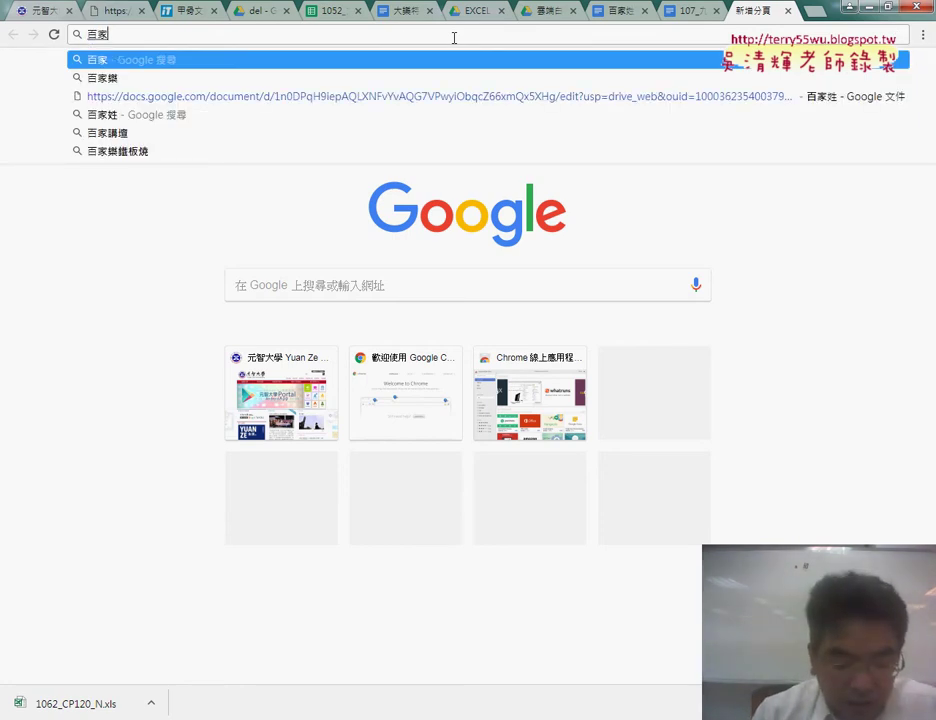
pyautogui.write('姓')
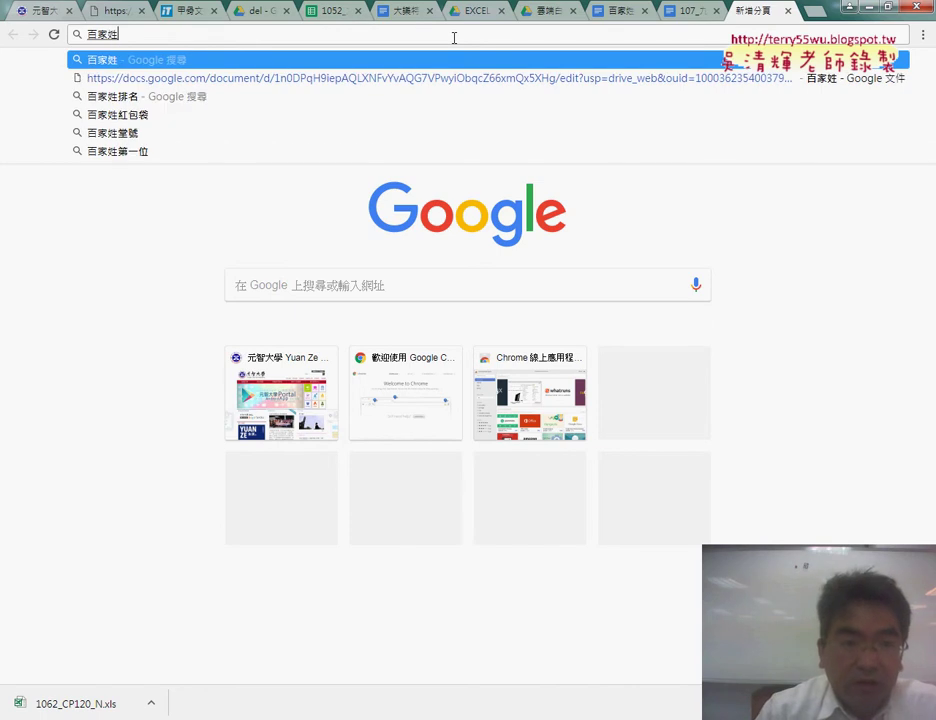
pyautogui.press('Return')
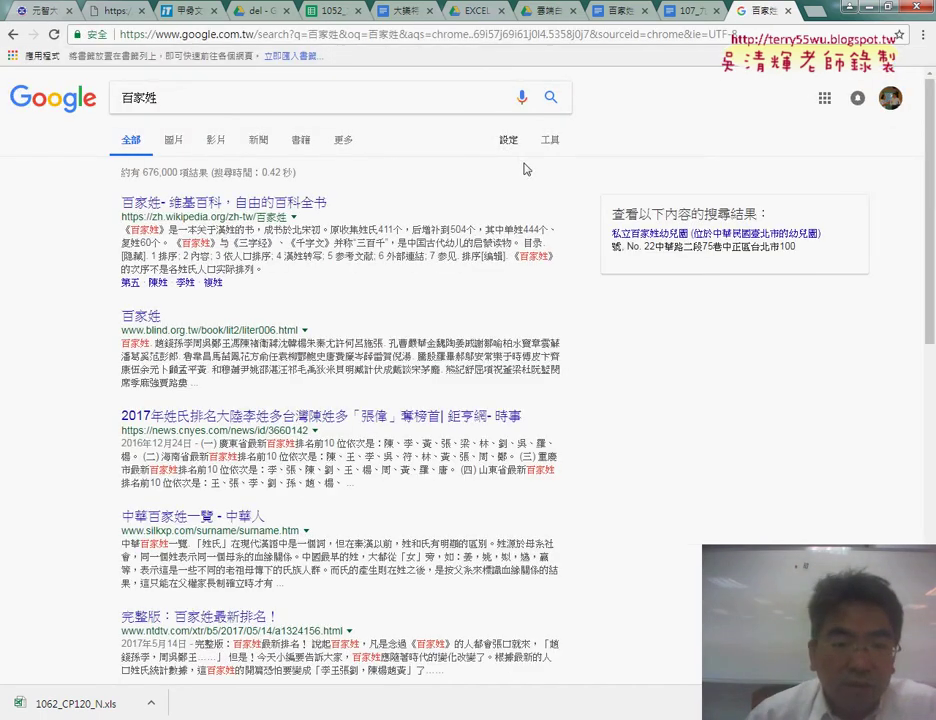
pyautogui.scroll(-1, 499, 214)
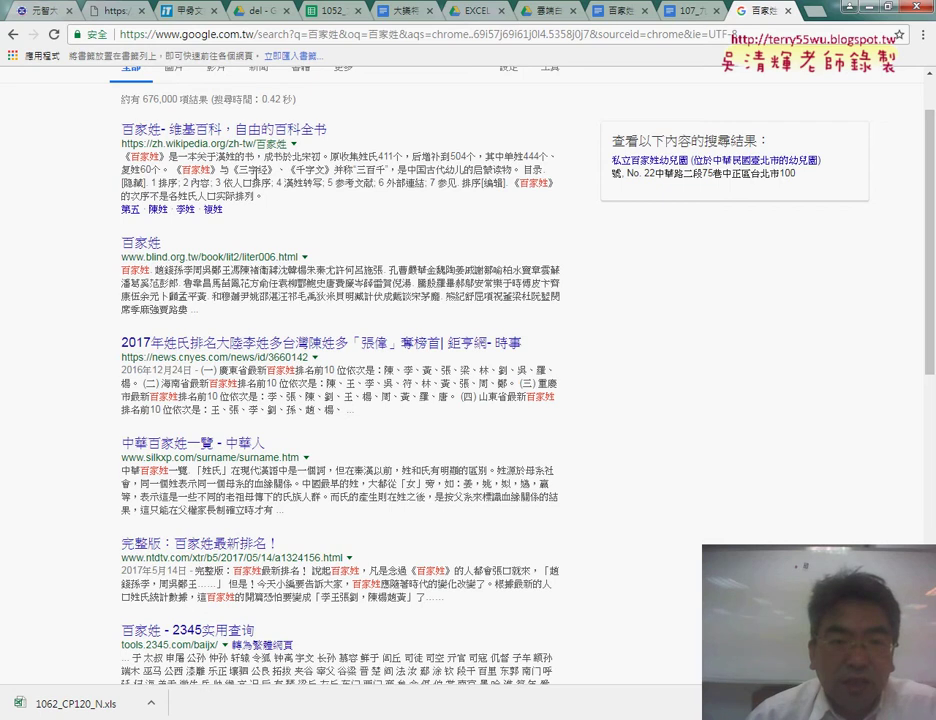
pyautogui.scroll(-1, 334, 204)
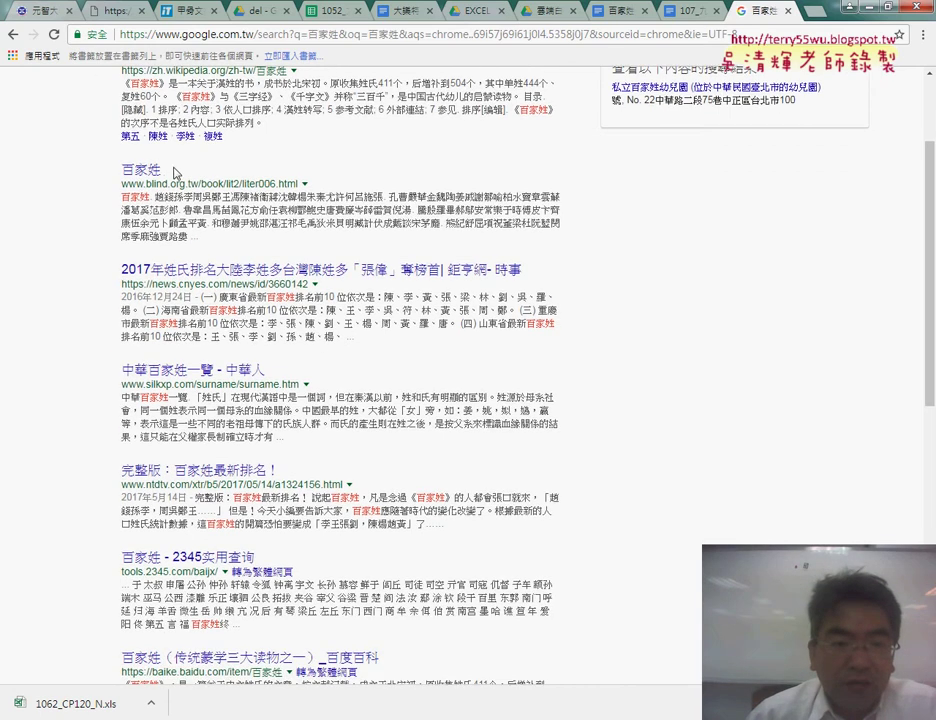
pyautogui.click(150, 172)
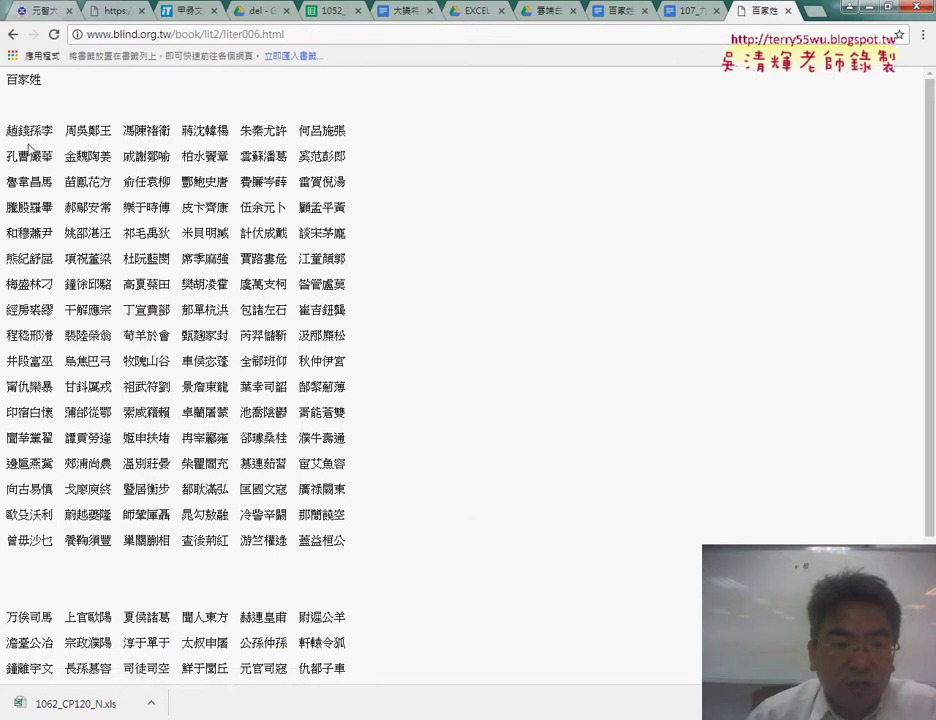
# Step: Select and copy the first rows of surnames on the 百家姓 page
pyautogui.moveTo(8, 127)
pyautogui.mouseDown()
pyautogui.moveTo(353, 187)
pyautogui.moveTo(363, 568)
pyautogui.moveTo(370, 330)
pyautogui.moveTo(361, 242)
pyautogui.moveTo(227, 284)
pyautogui.mouseUp()
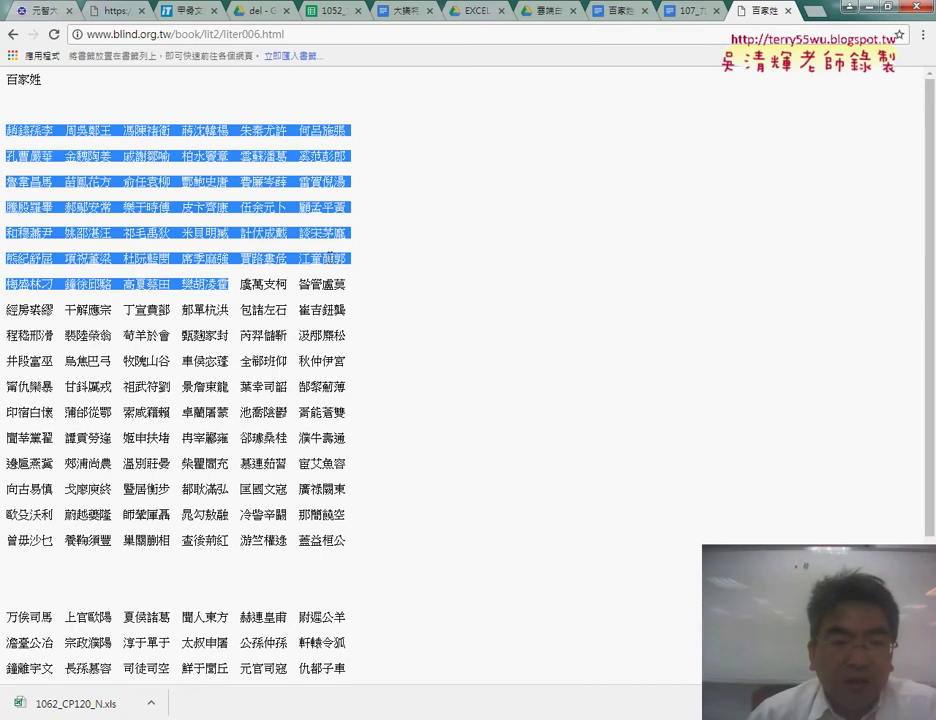
pyautogui.rightClick(402, 260)
pyautogui.click(420, 267)
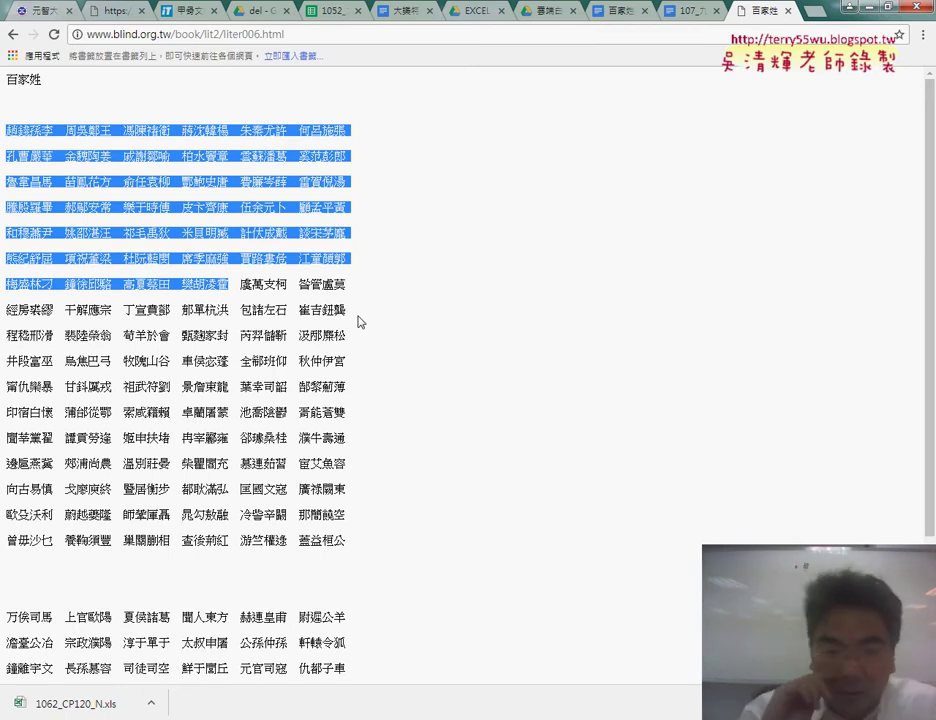
# Step: Launch Word 2016 from the Start menu and reselect surname rows 1 to 7 in Chrome
pyautogui.press('super')
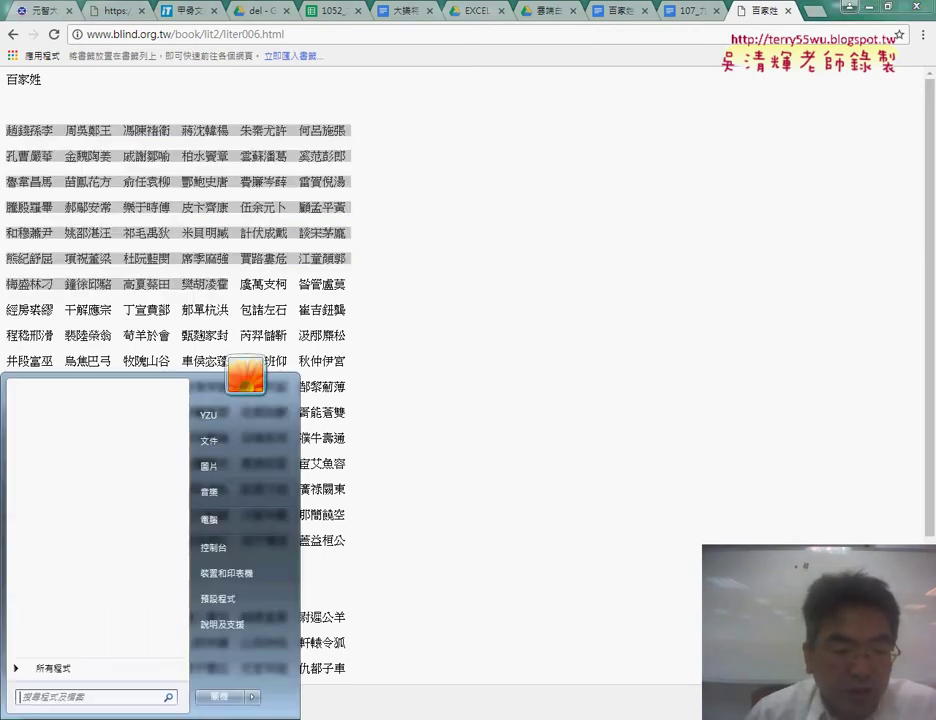
pyautogui.click(55, 668)
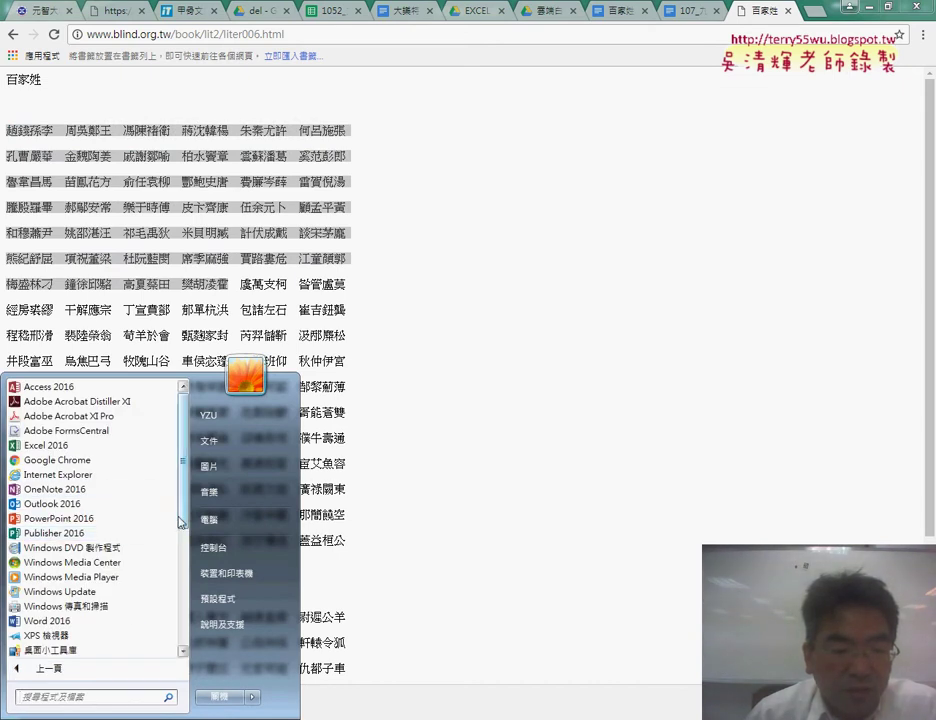
pyautogui.click(63, 620)
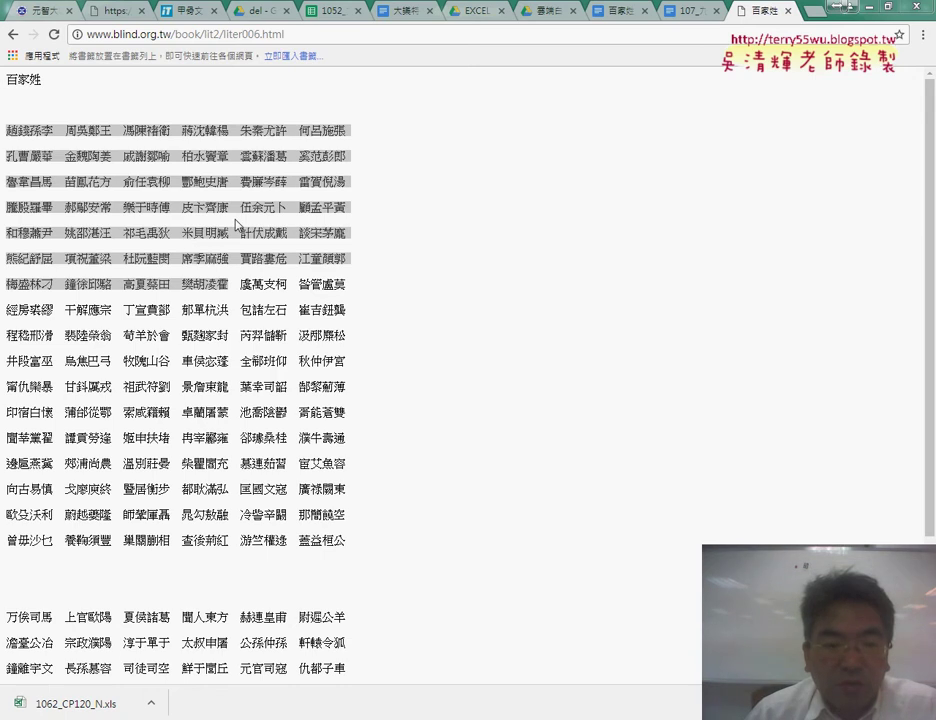
pyautogui.moveTo(6, 130); pyautogui.dragTo(393, 546)
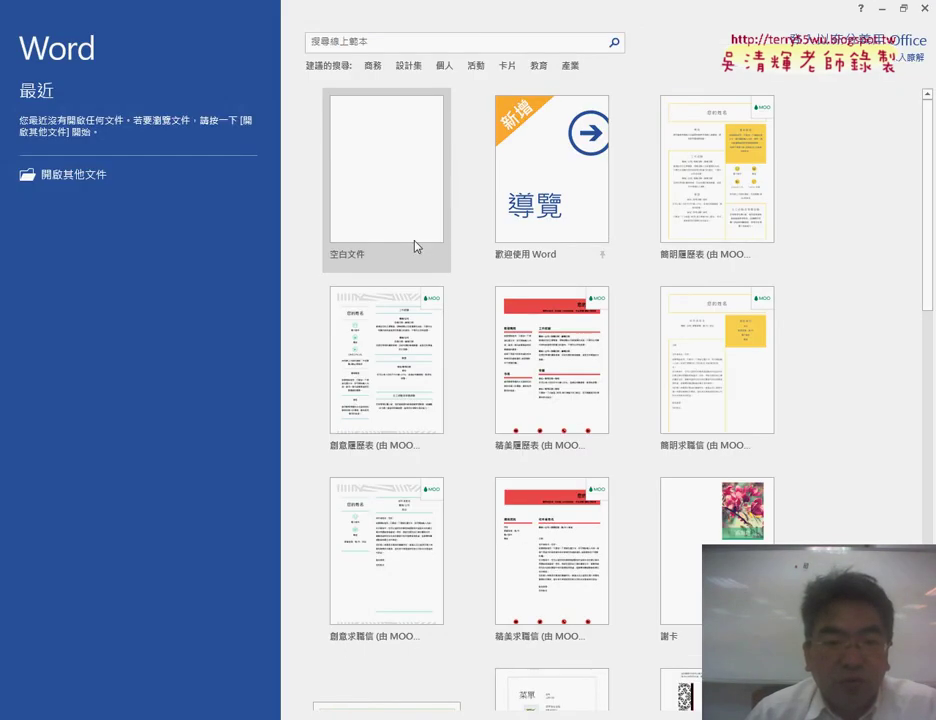
# Step: Create a blank Word document and paste the copied surname rows as text only
pyautogui.click(415, 246)
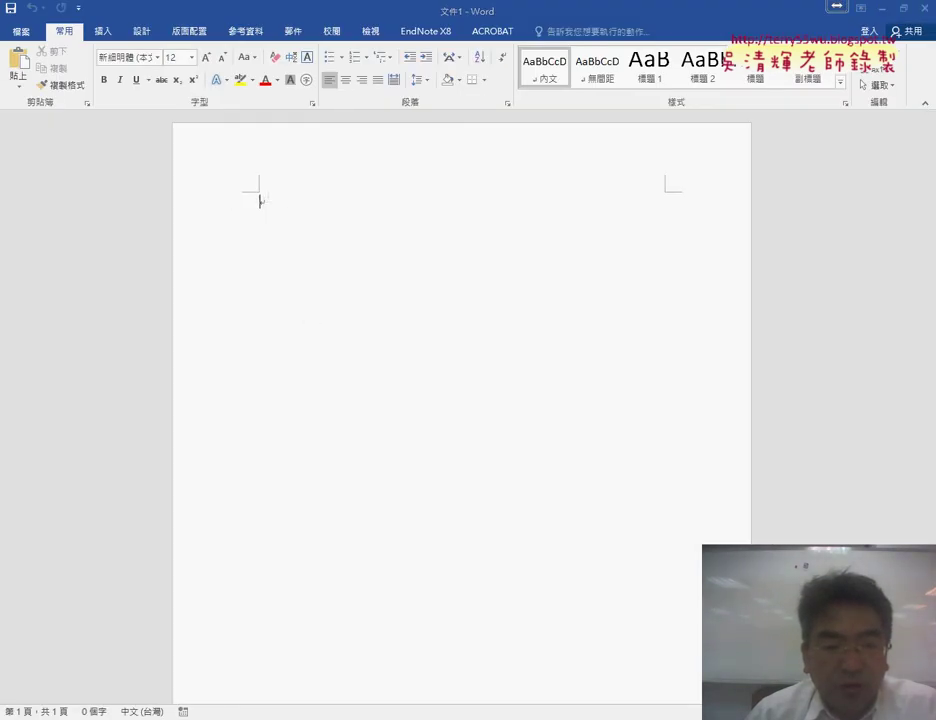
pyautogui.hotkey('alt', 'Tab')
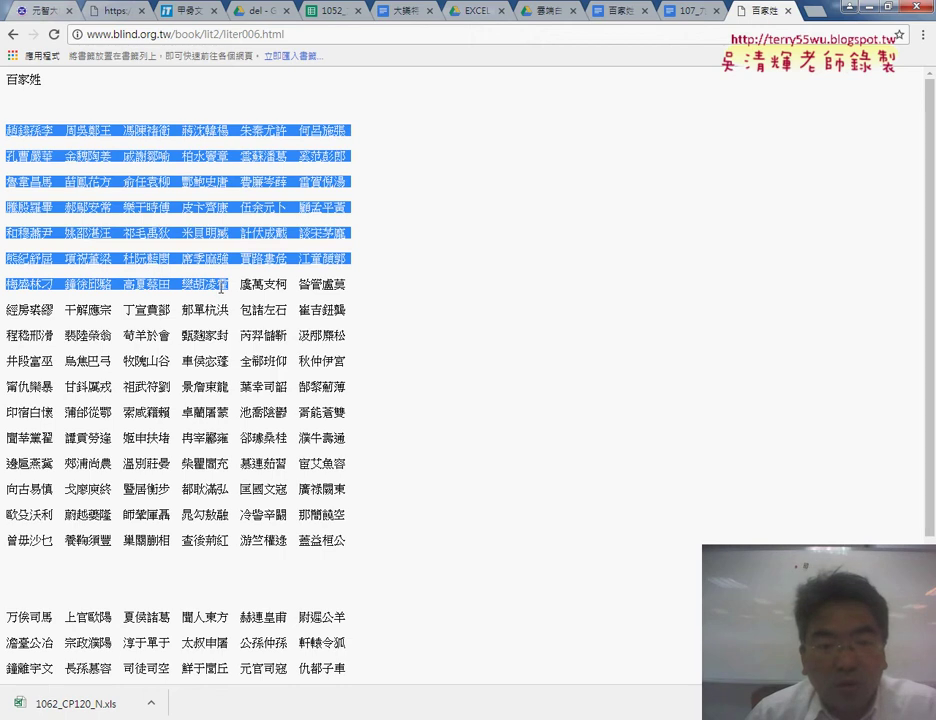
pyautogui.rightClick(228, 286)
pyautogui.click(253, 299)
pyautogui.hotkey('alt', 'Tab')
pyautogui.rightClick(287, 241)
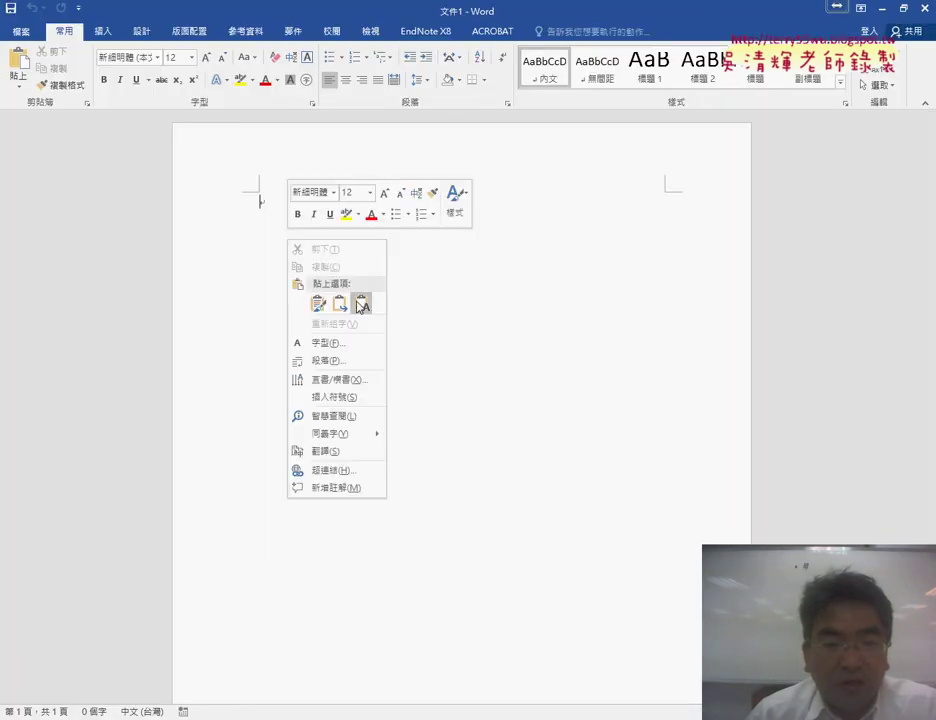
pyautogui.click(365, 309)
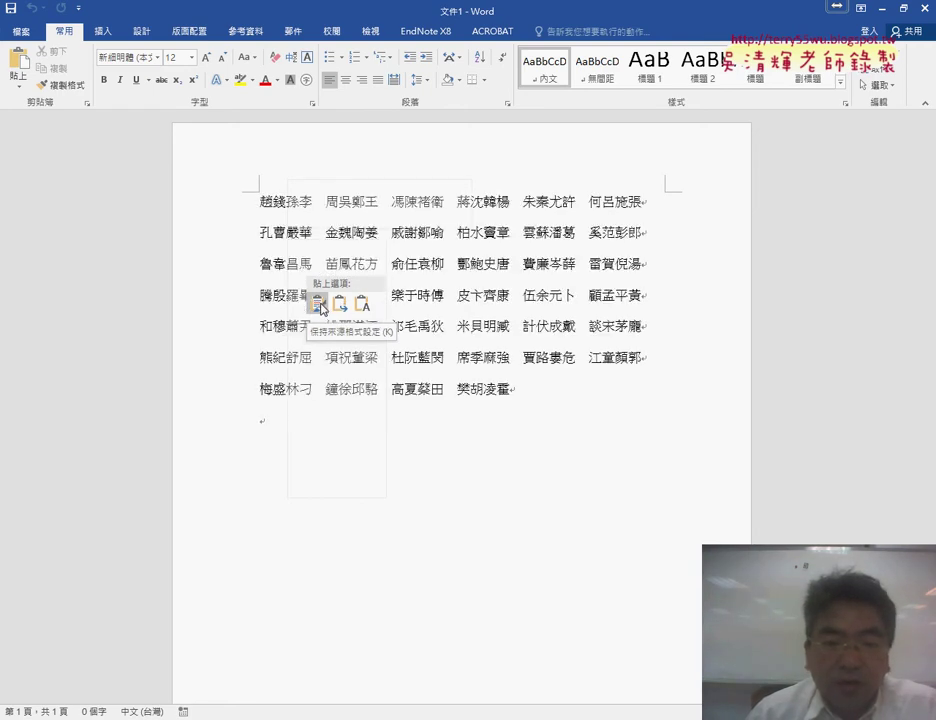
pyautogui.click(365, 305)
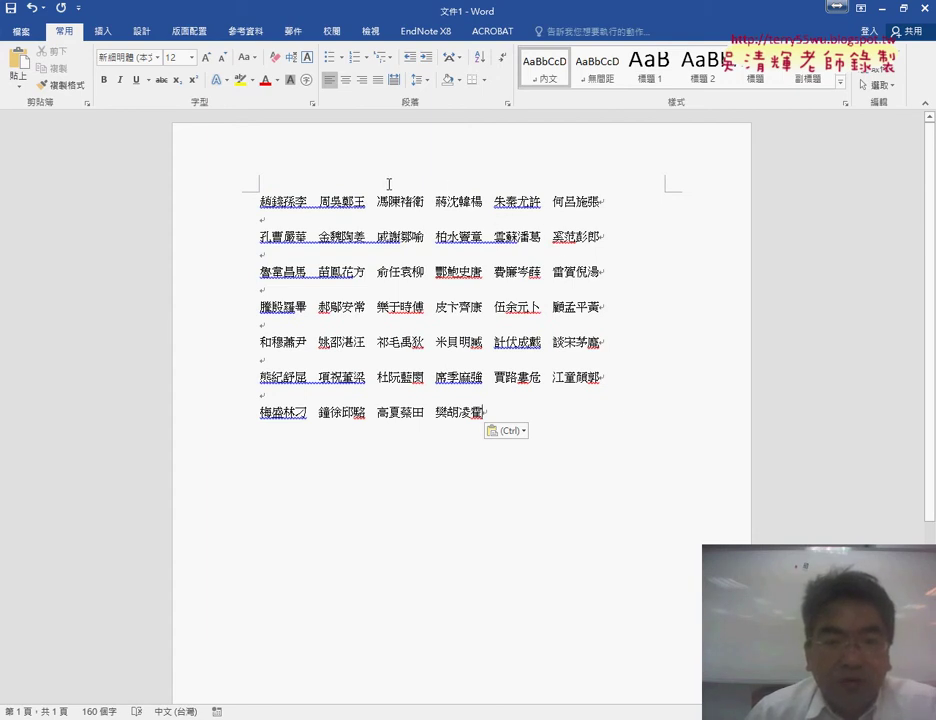
pyautogui.click(316, 199)
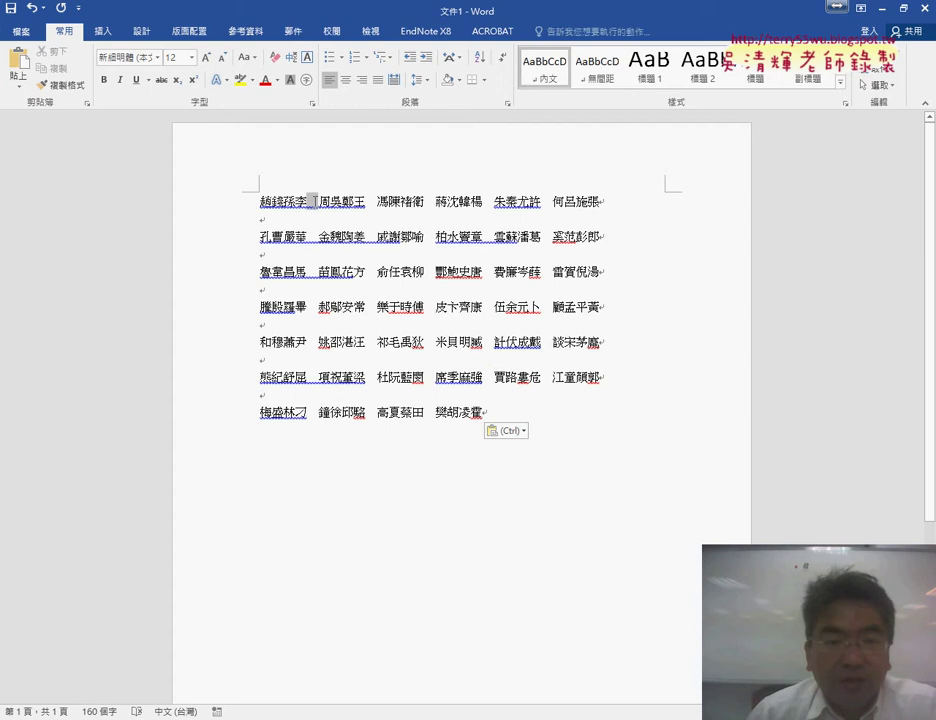
pyautogui.moveTo(365, 201); pyautogui.dragTo(437, 202)
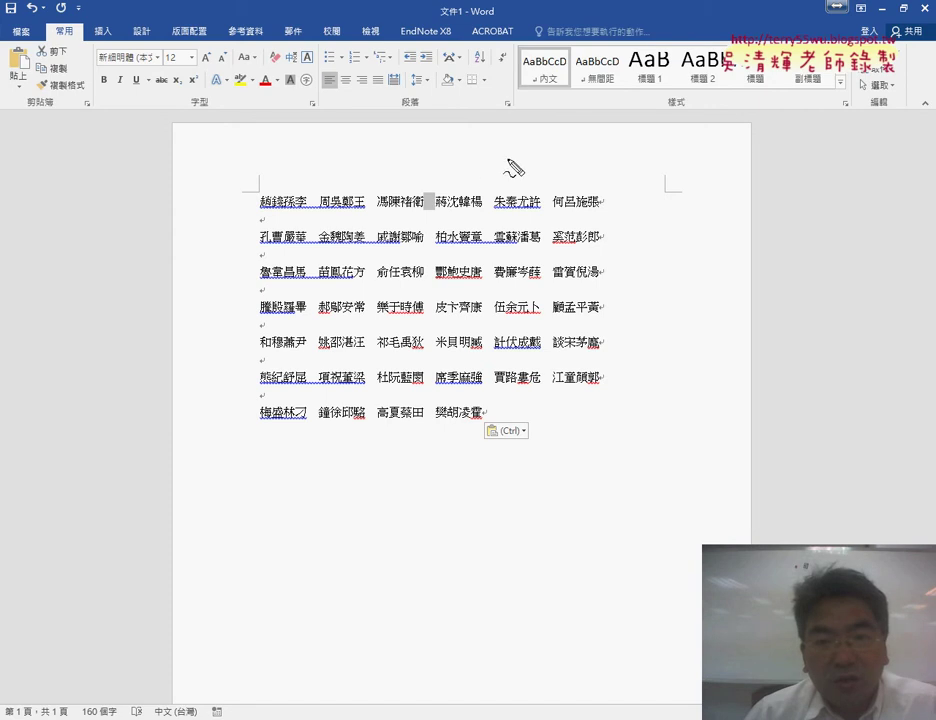
pyautogui.moveTo(510, 43); pyautogui.dragTo(505, 45)
pyautogui.moveTo(510, 188)
pyautogui.mouseDown()
pyautogui.moveTo(512, 76)
pyautogui.moveTo(526, 100)
pyautogui.mouseUp()
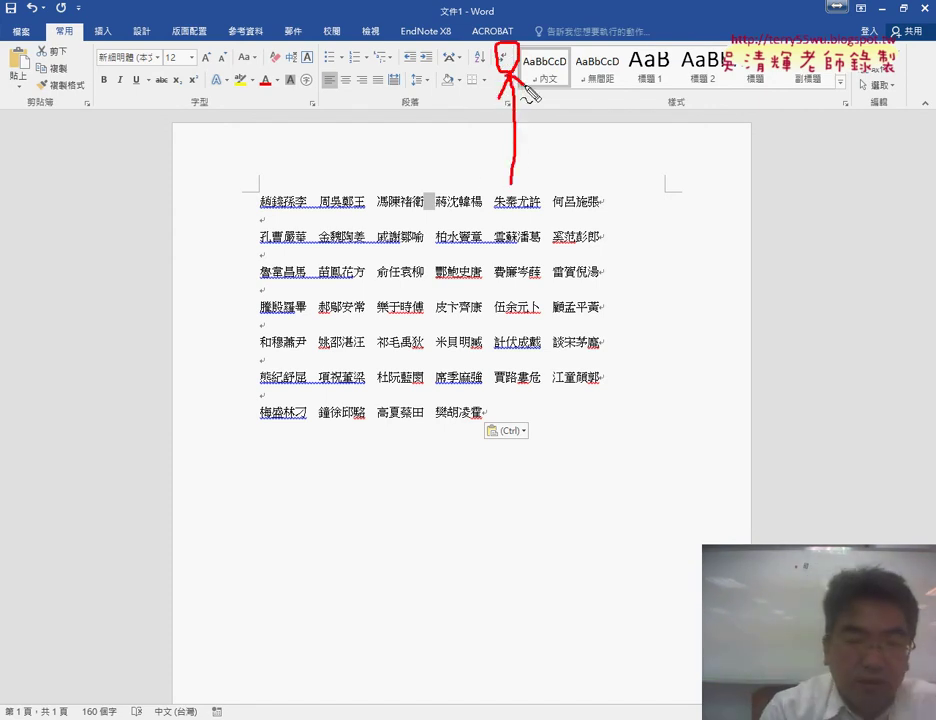
pyautogui.press('Escape')
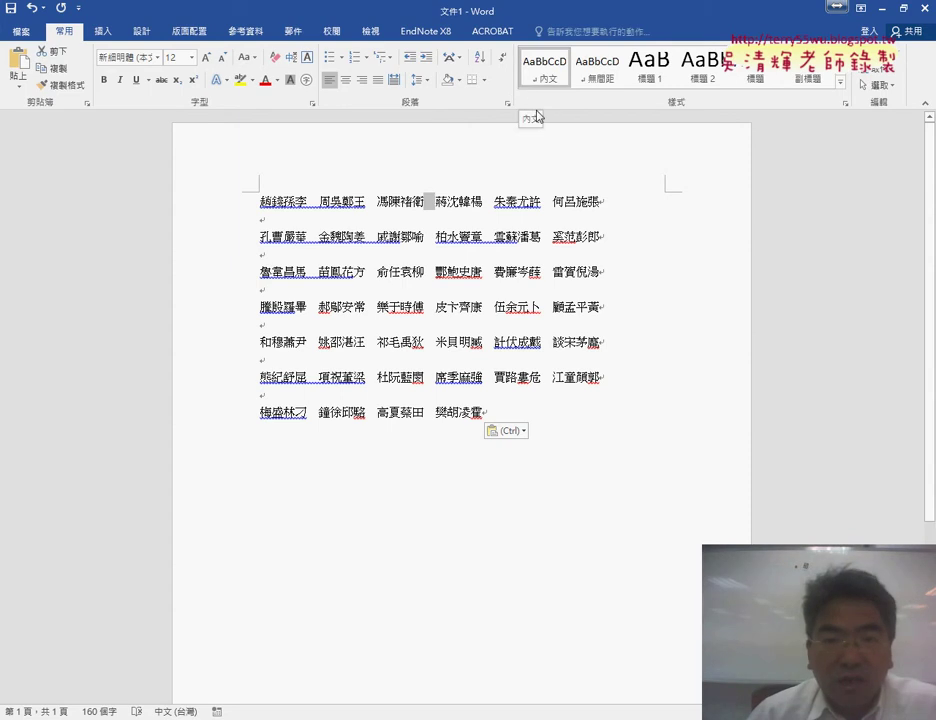
# Step: Show formatting marks, select the full-width space after 趙錢孫李, then move to line 2
pyautogui.click(501, 60)
pyautogui.click(576, 201)
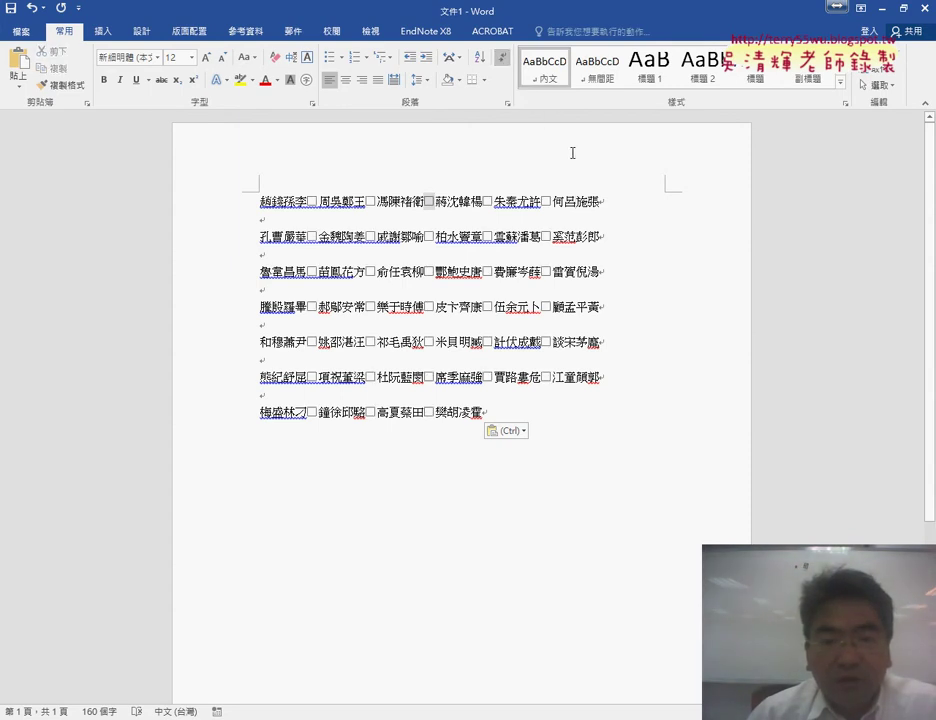
pyautogui.doubleClick(312, 201)
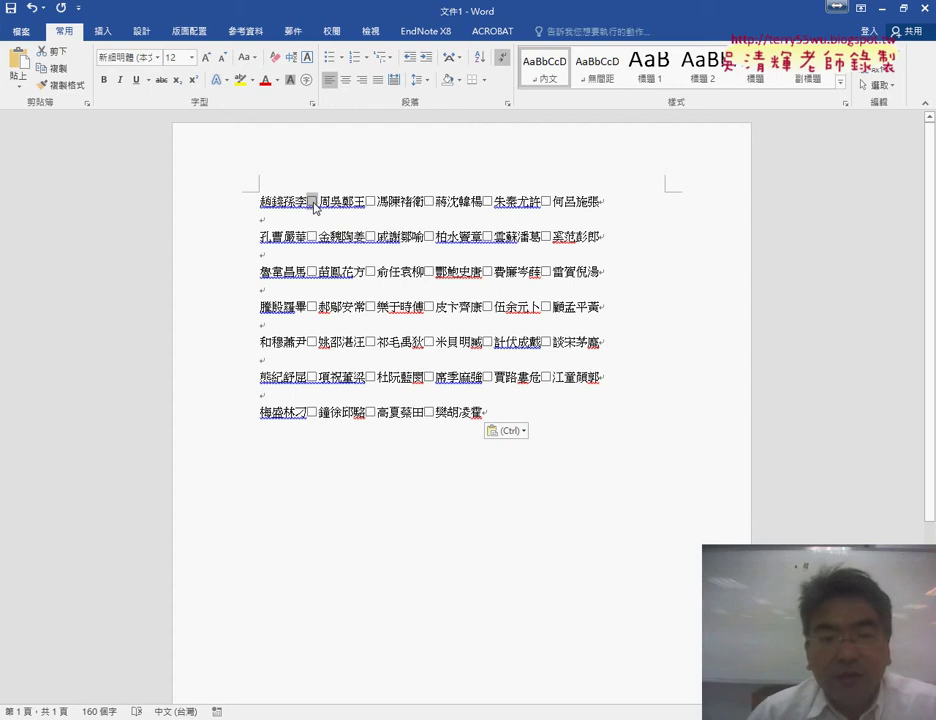
pyautogui.click(373, 216)
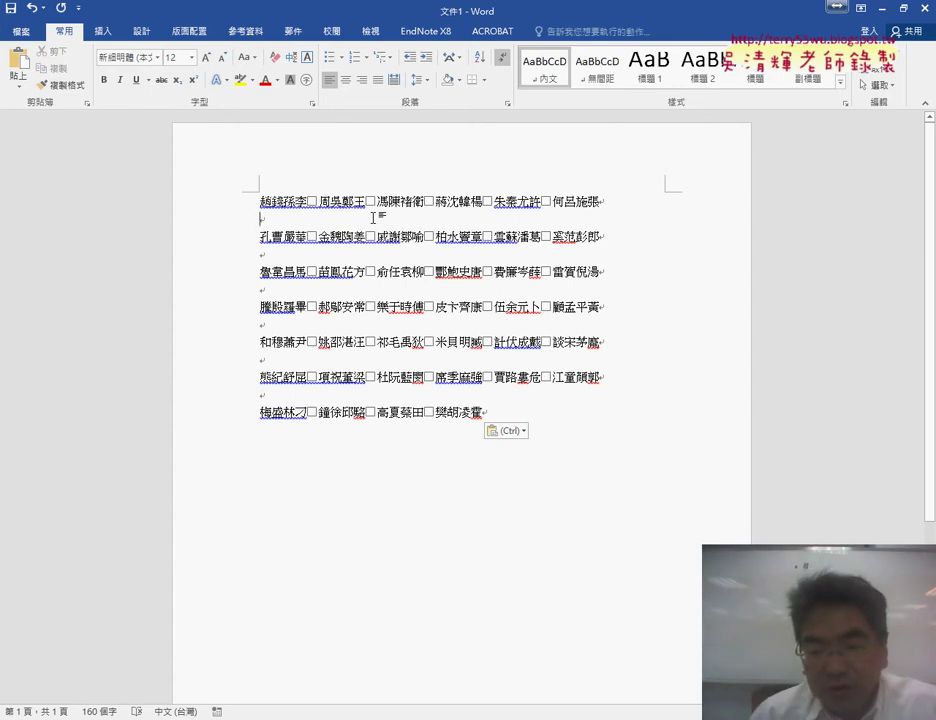
# Step: Restore the floating language bar beside the 熊紀 line and delete the test spaces on line 2
pyautogui.rightClick(595, 716)
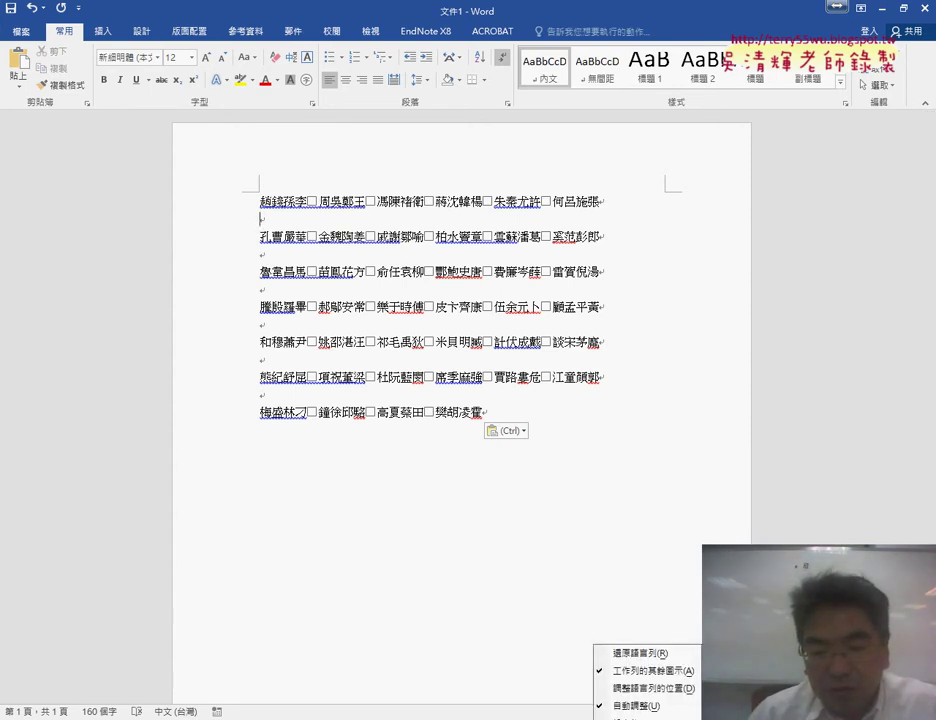
pyautogui.click(640, 654)
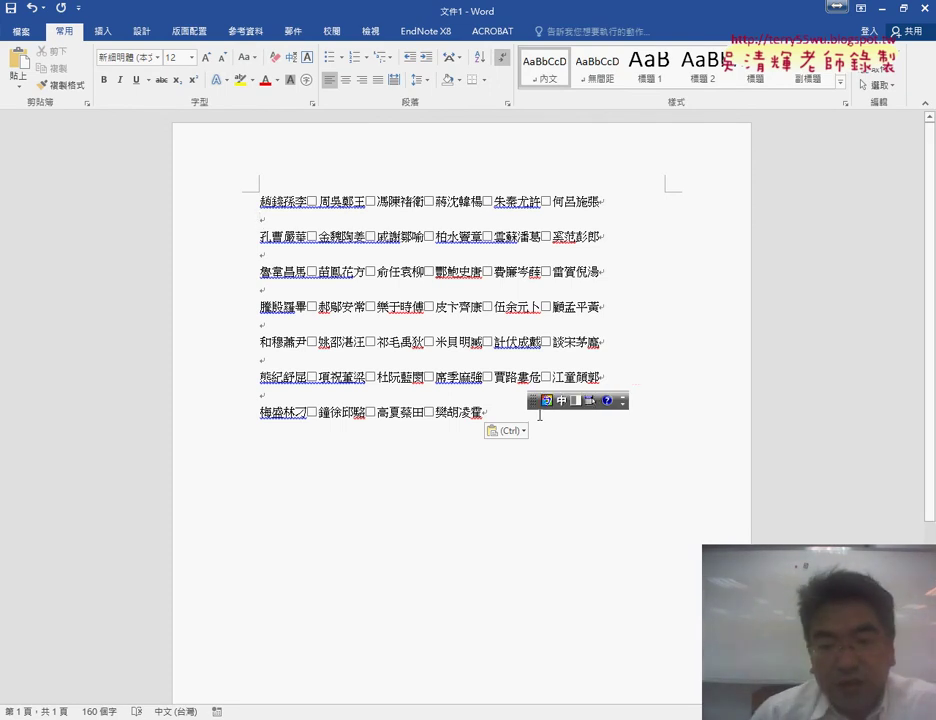
pyautogui.moveTo(533, 400); pyautogui.dragTo(644, 365)
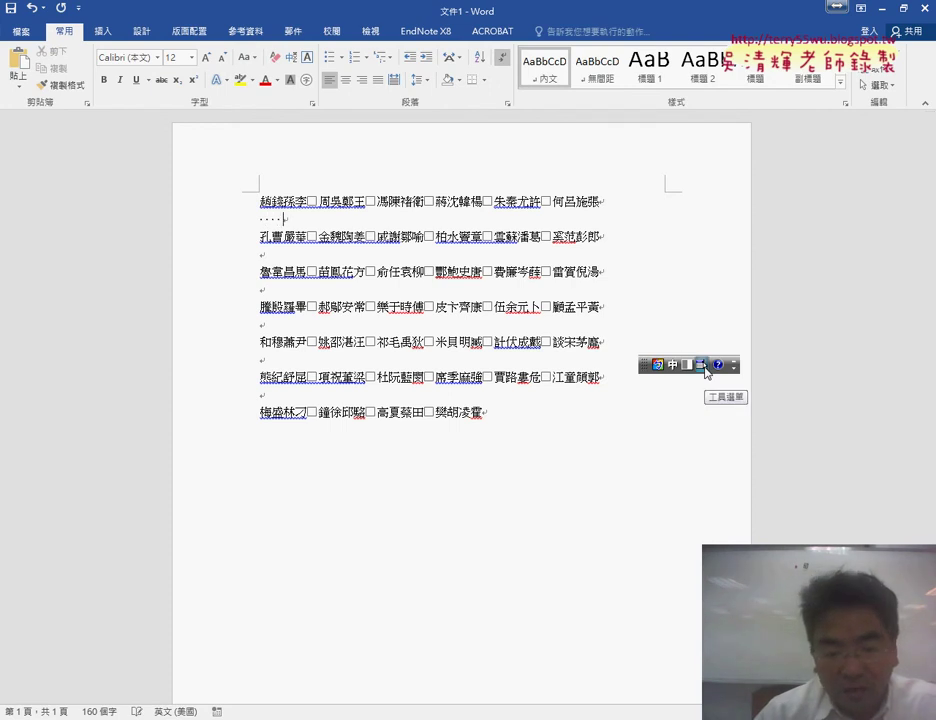
pyautogui.press('BackSpace')
pyautogui.press('BackSpace')
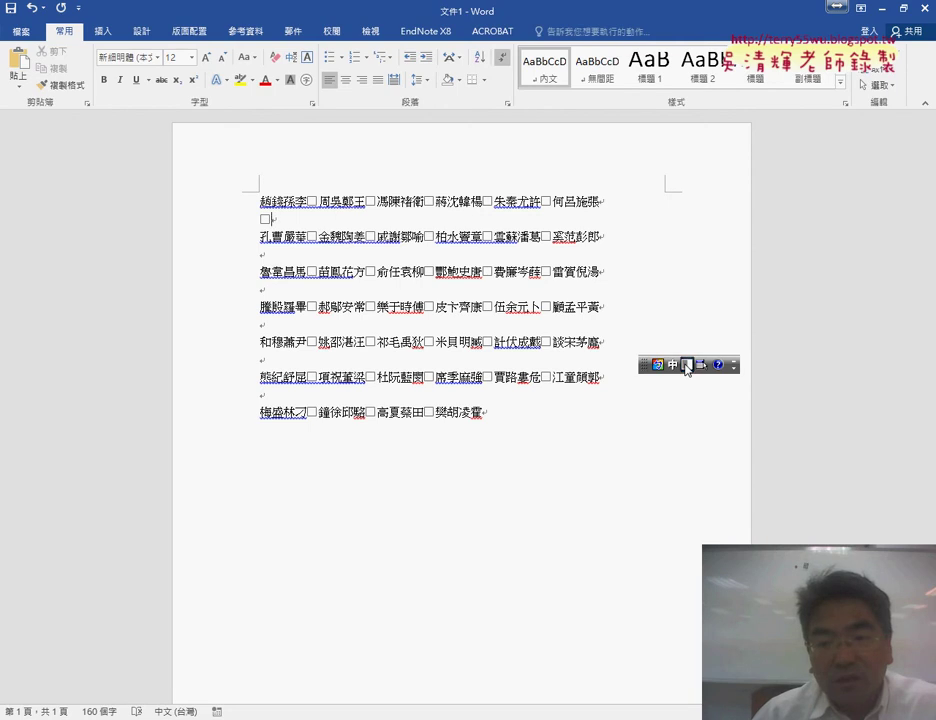
# Step: Toggle formatting marks off and on again, then reselect the full-width space after 趙錢孫李
pyautogui.hotkey('ctrl', 'shift', '8')
pyautogui.hotkey('ctrl', 'z')
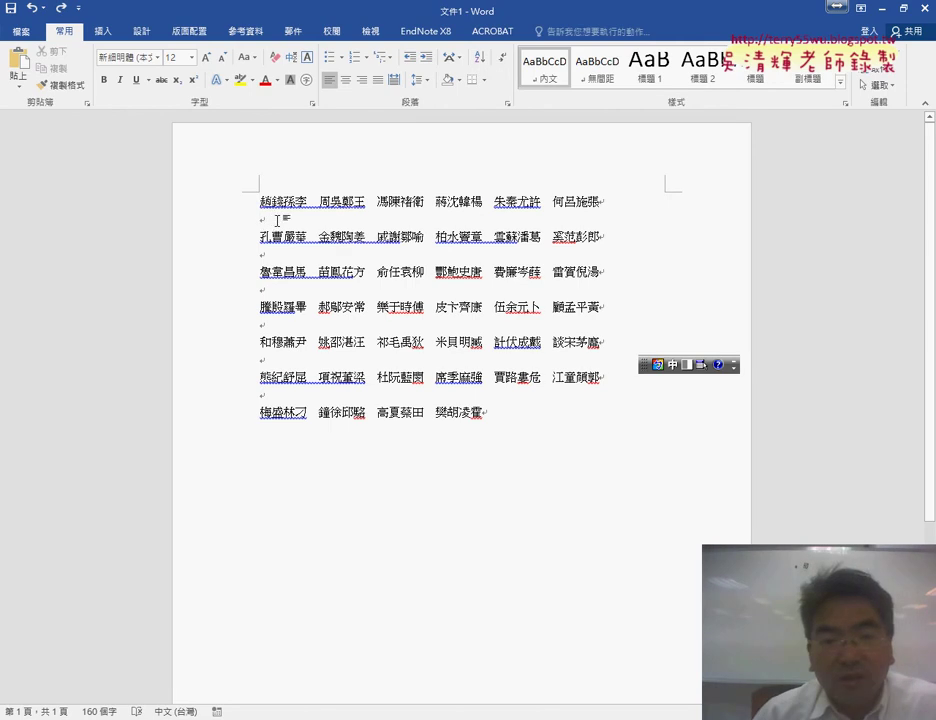
pyautogui.hotkey('ctrl', 'shift', '8')
pyautogui.moveTo(307, 201); pyautogui.dragTo(317, 201)
pyautogui.moveTo(314, 203)
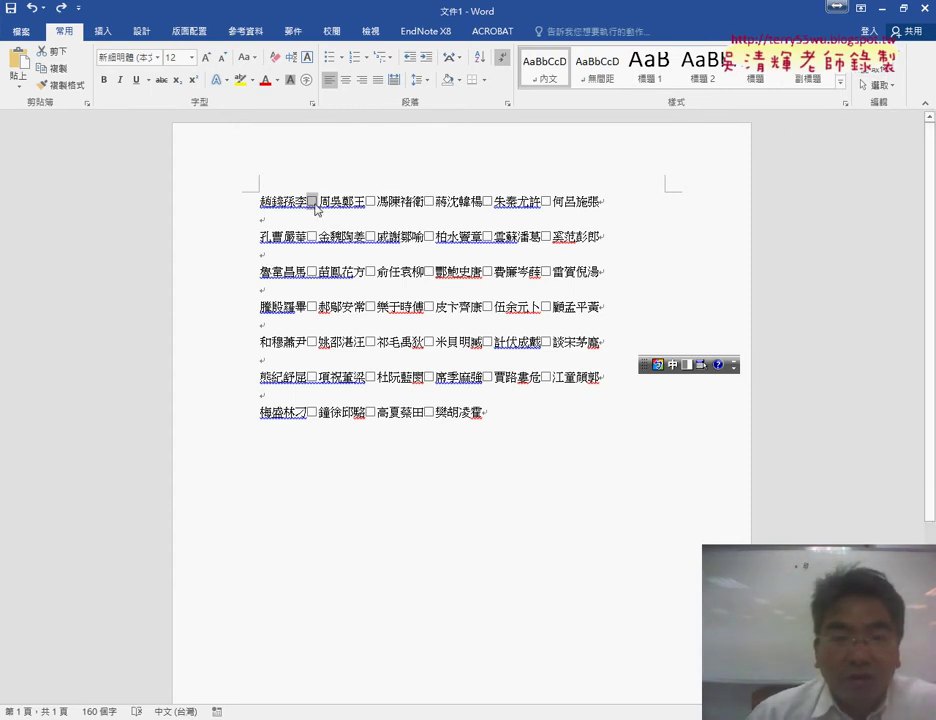
pyautogui.click(602, 201)
pyautogui.moveTo(600, 201); pyautogui.dragTo(611, 201)
pyautogui.moveTo(259, 218); pyautogui.dragTo(268, 218)
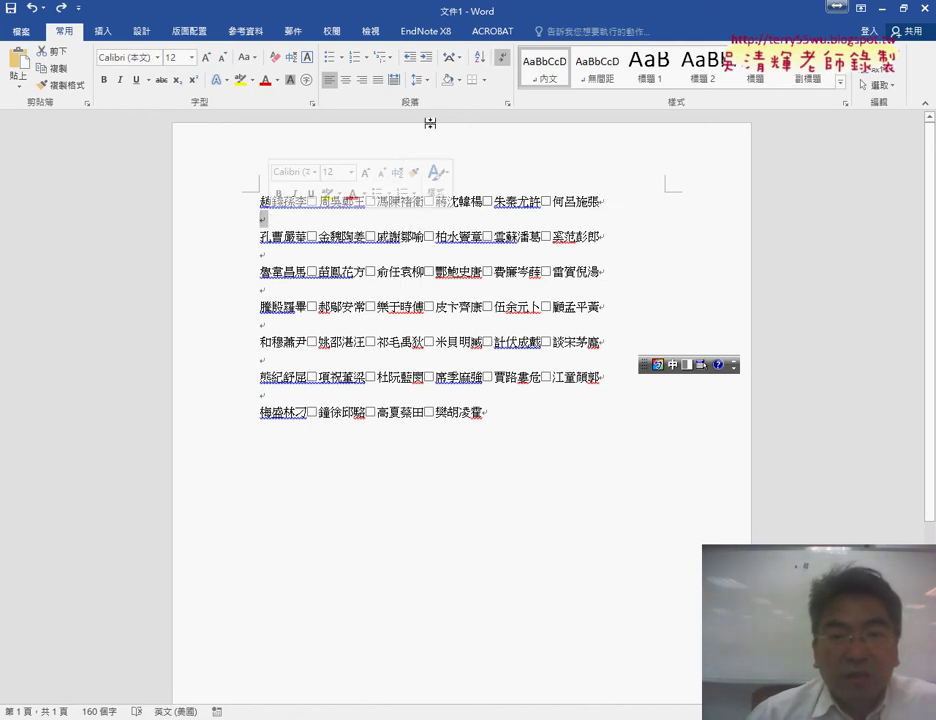
pyautogui.click(503, 62)
pyautogui.click(503, 62)
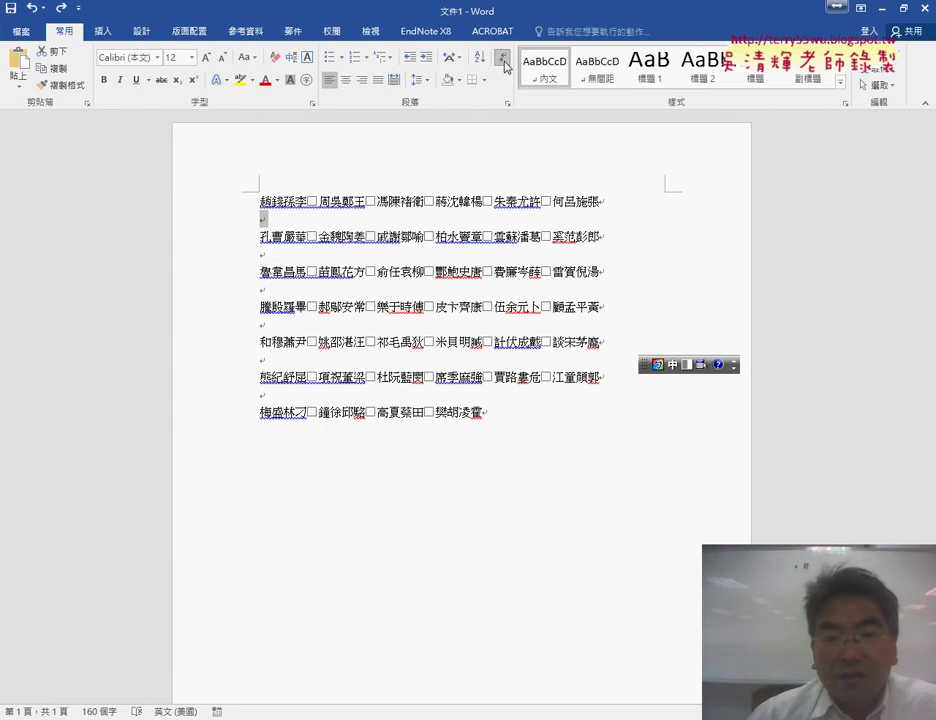
pyautogui.click(608, 207)
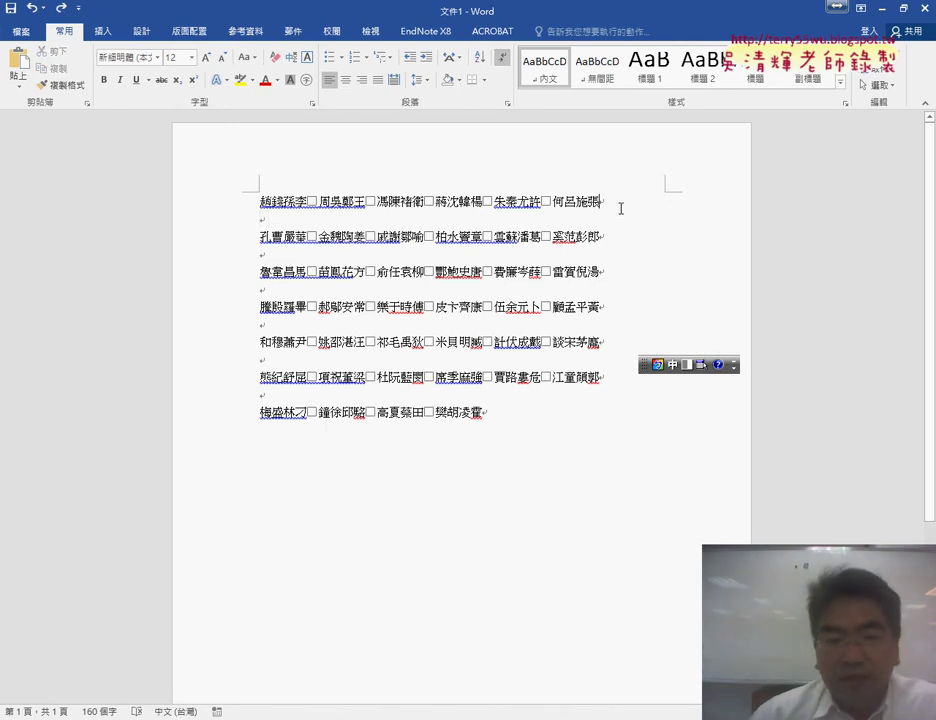
pyautogui.press('Return')
pyautogui.press('Return')
pyautogui.press('Return')
pyautogui.press('Return')
pyautogui.press('Return')
pyautogui.press('BackSpace')
pyautogui.press('BackSpace')
pyautogui.press('BackSpace')
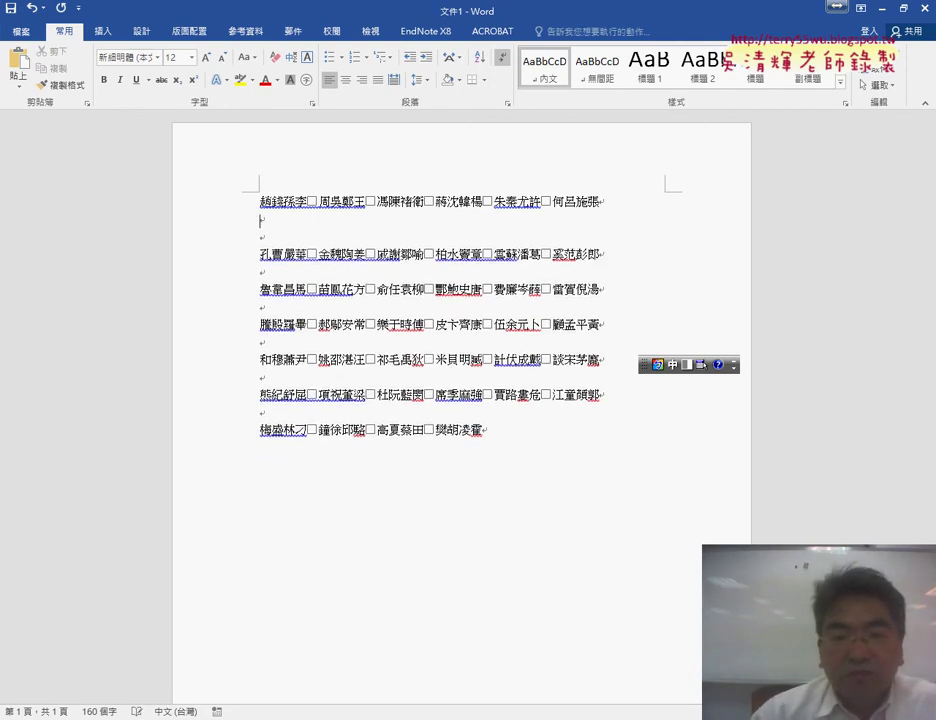
pyautogui.press('BackSpace')
pyautogui.press('BackSpace')
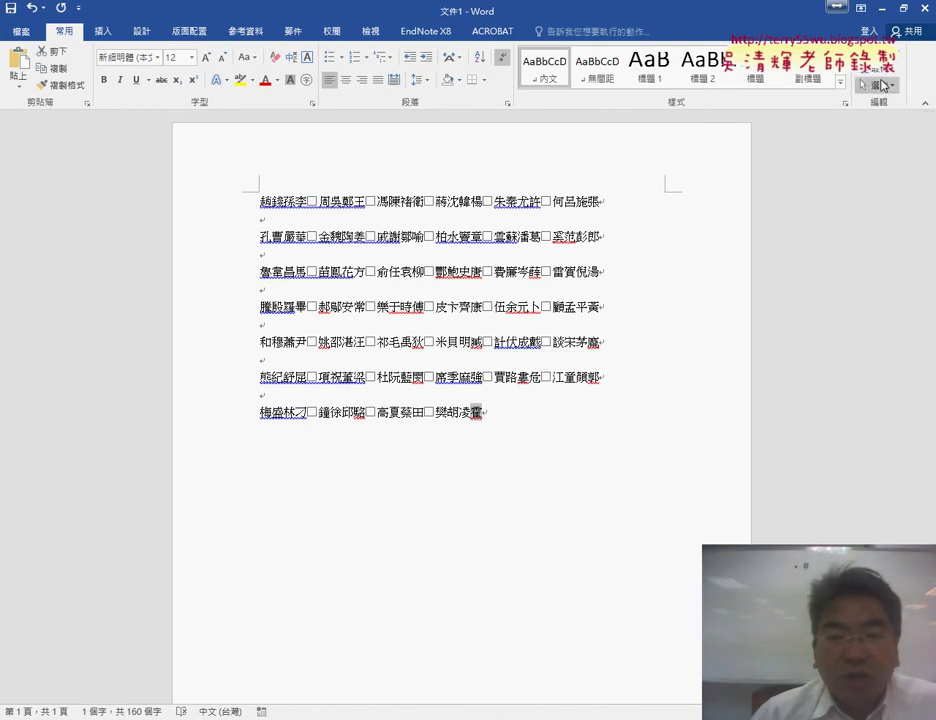
# Step: In Find and Replace, replace every □ separator with nothing across the surname rows
pyautogui.click(883, 72)
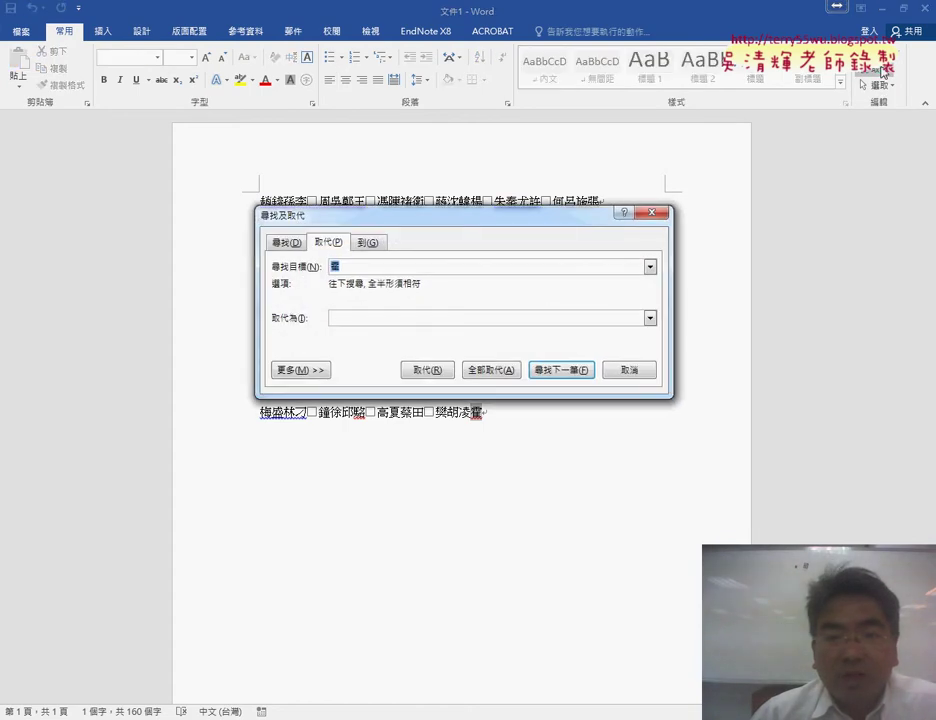
pyautogui.click(652, 213)
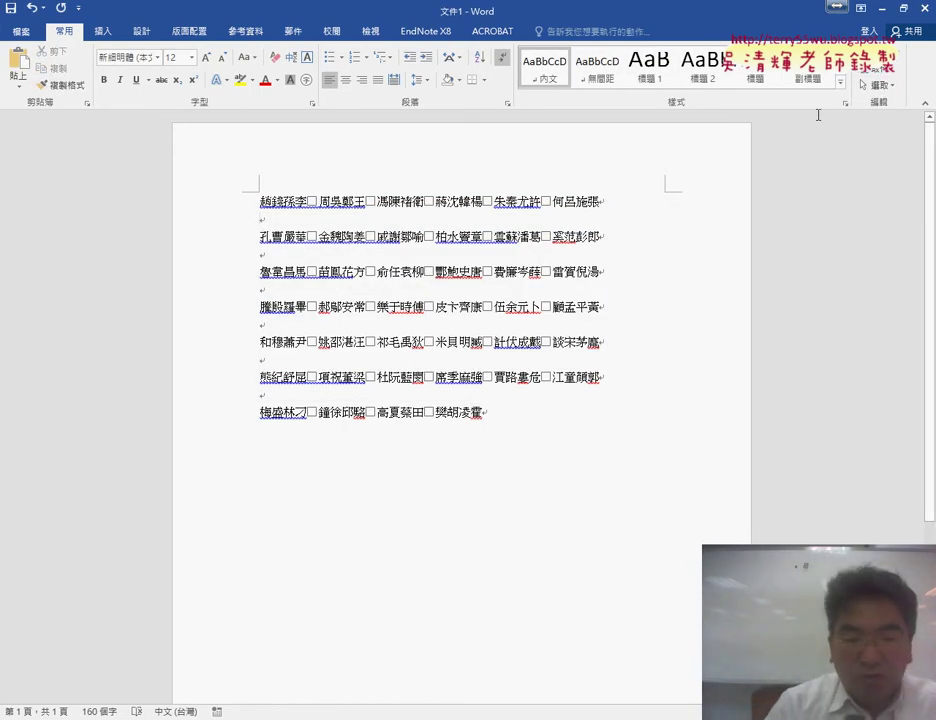
pyautogui.hotkey('ctrl', 'h')
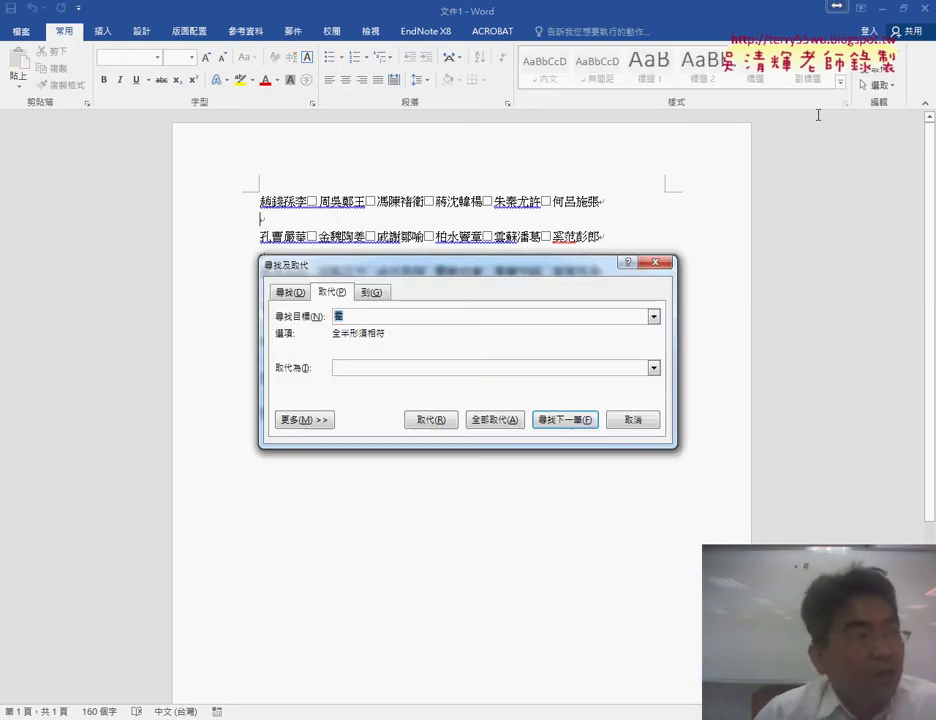
pyautogui.press('Delete')
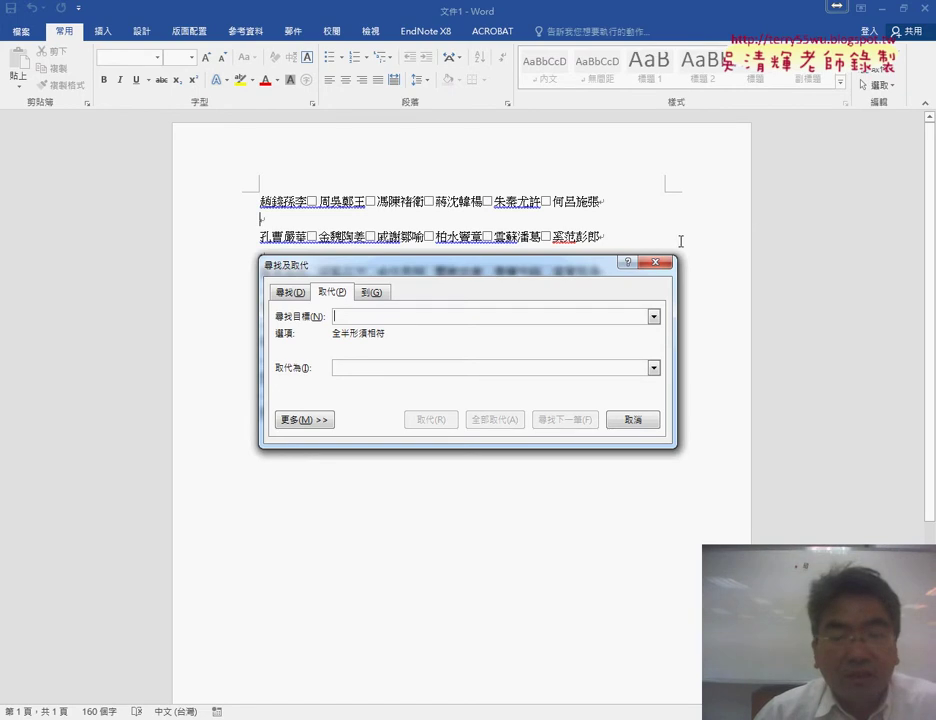
pyautogui.press('Escape')
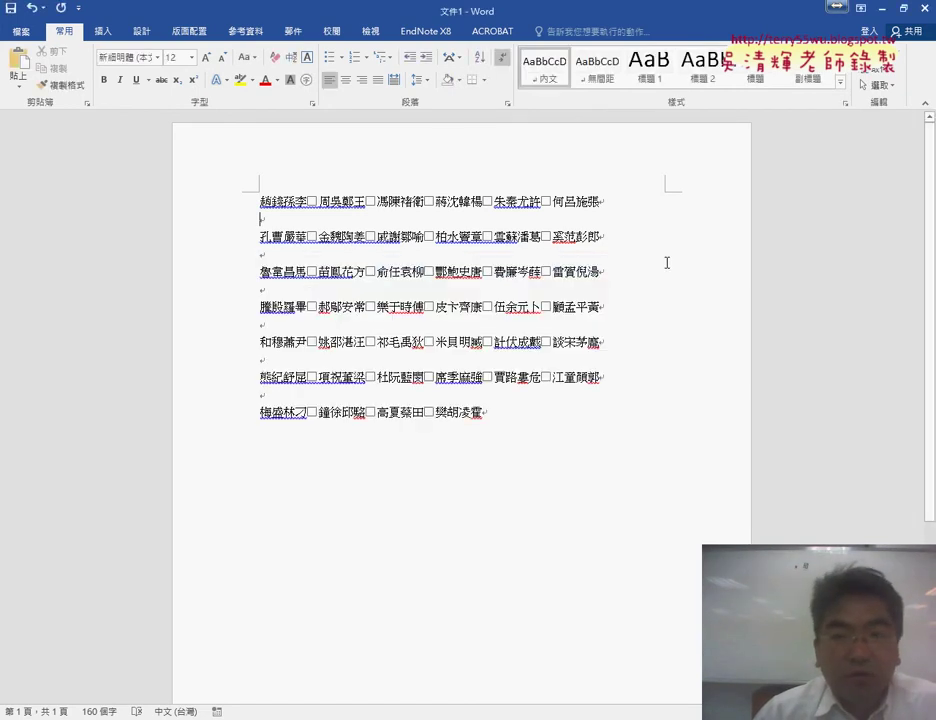
pyautogui.click(876, 72)
pyautogui.moveTo(341, 257); pyautogui.dragTo(314, 254)
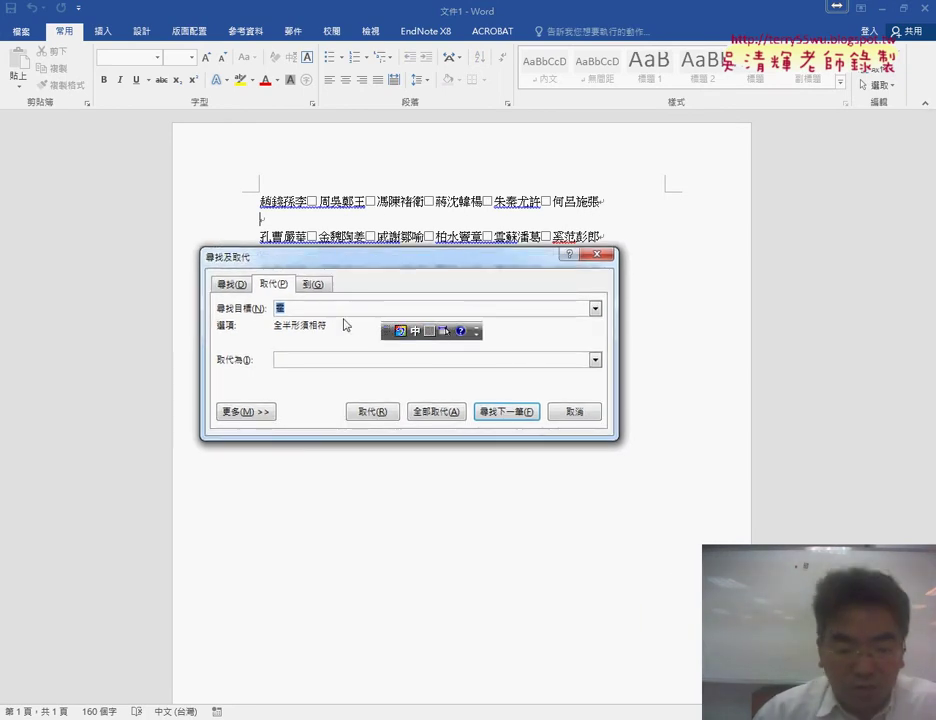
pyautogui.press('BackSpace')
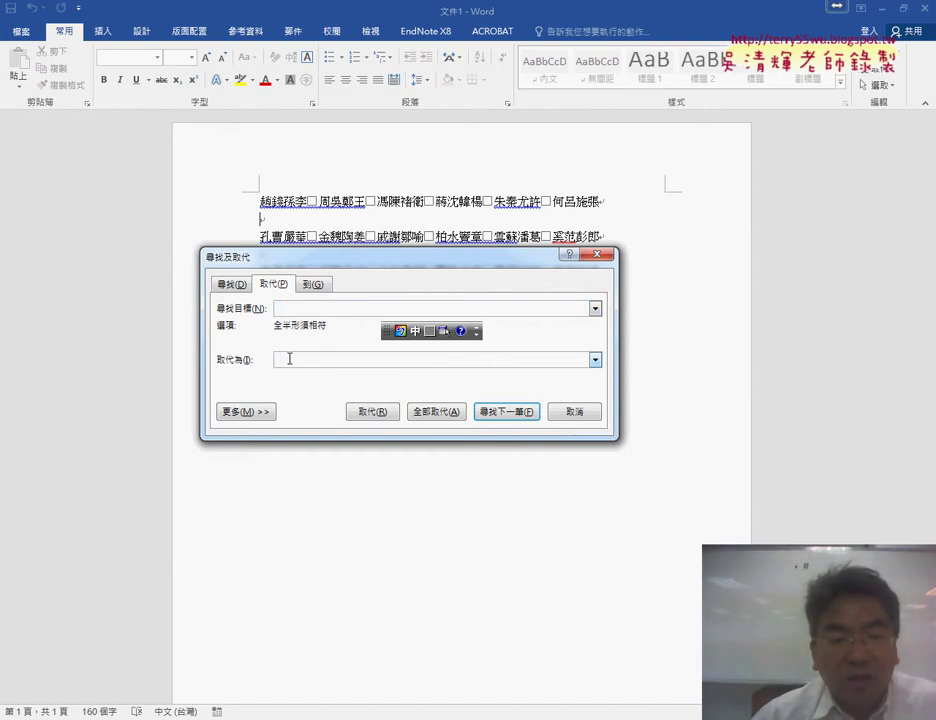
pyautogui.moveTo(444, 256); pyautogui.dragTo(491, 471)
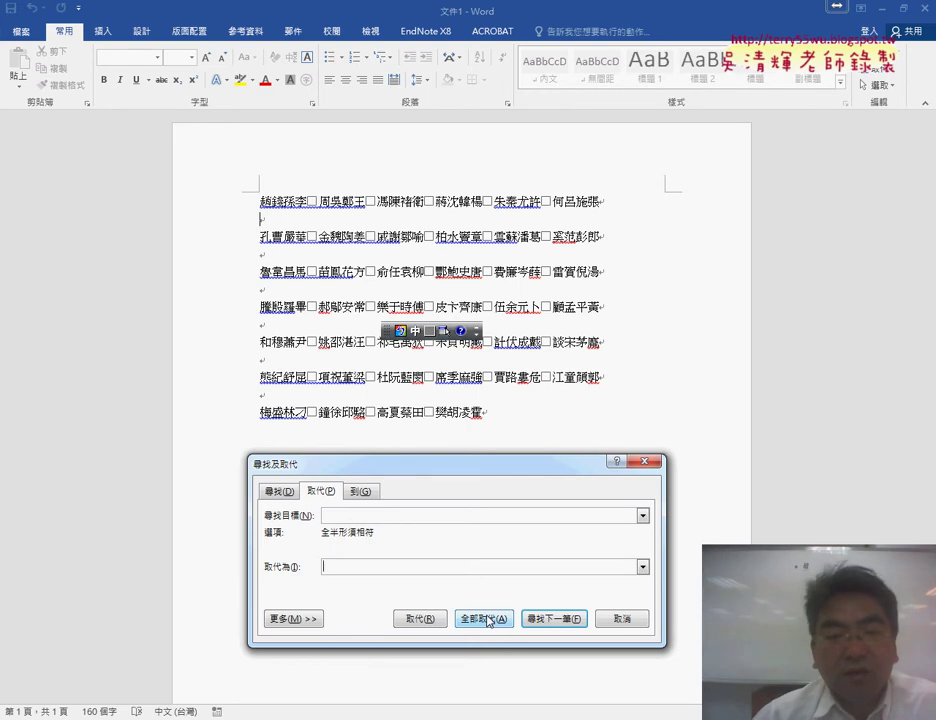
pyautogui.click(488, 620)
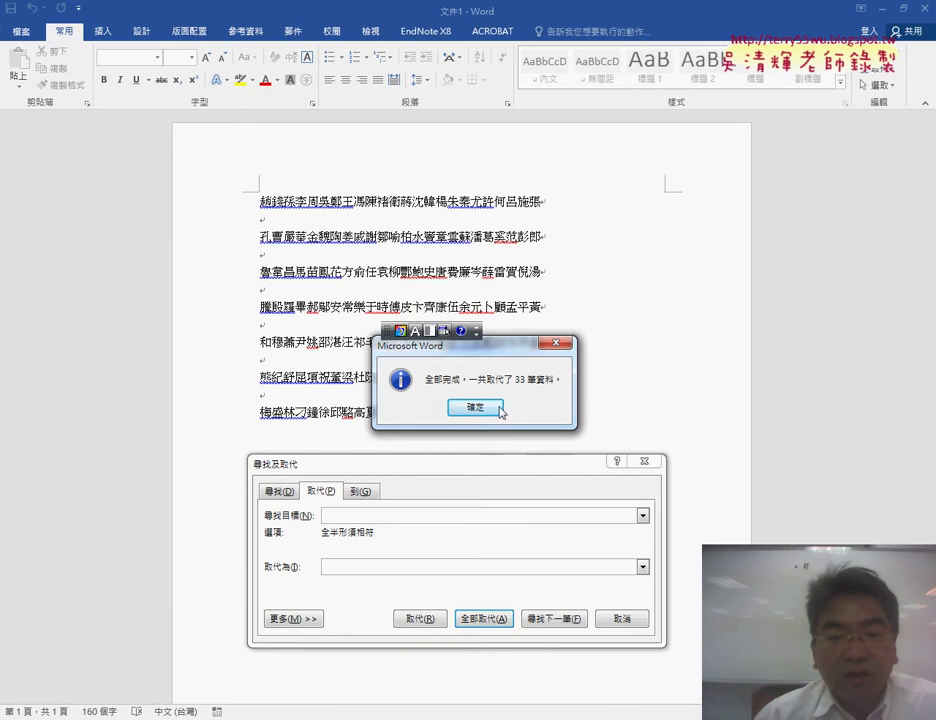
# Step: Dismiss the 33-replacements message, try joining line 1 with the following lines, then undo
pyautogui.click(490, 408)
pyautogui.moveTo(501, 466); pyautogui.dragTo(507, 443)
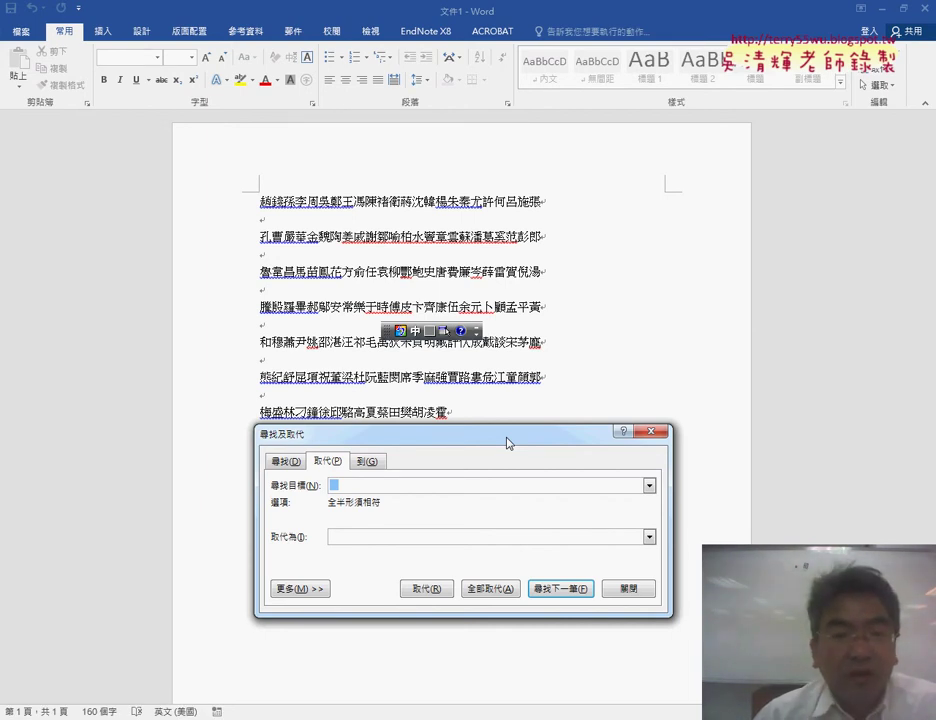
pyautogui.click(545, 202)
pyautogui.hotkey('ctrl', 'a')
pyautogui.click(549, 202)
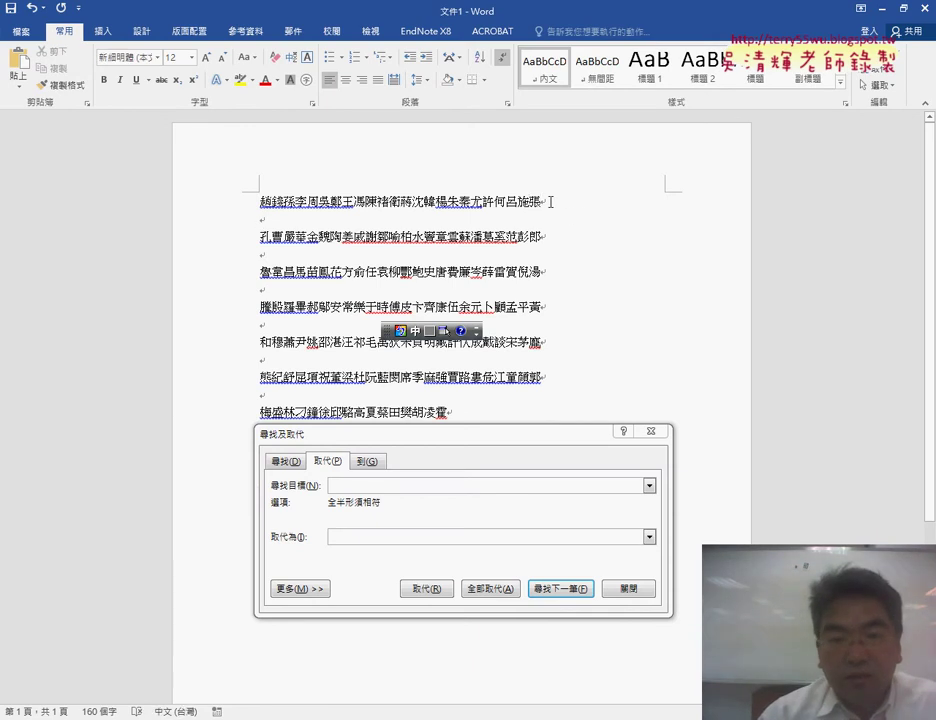
pyautogui.press('Delete')
pyautogui.press('Delete')
pyautogui.press('Delete')
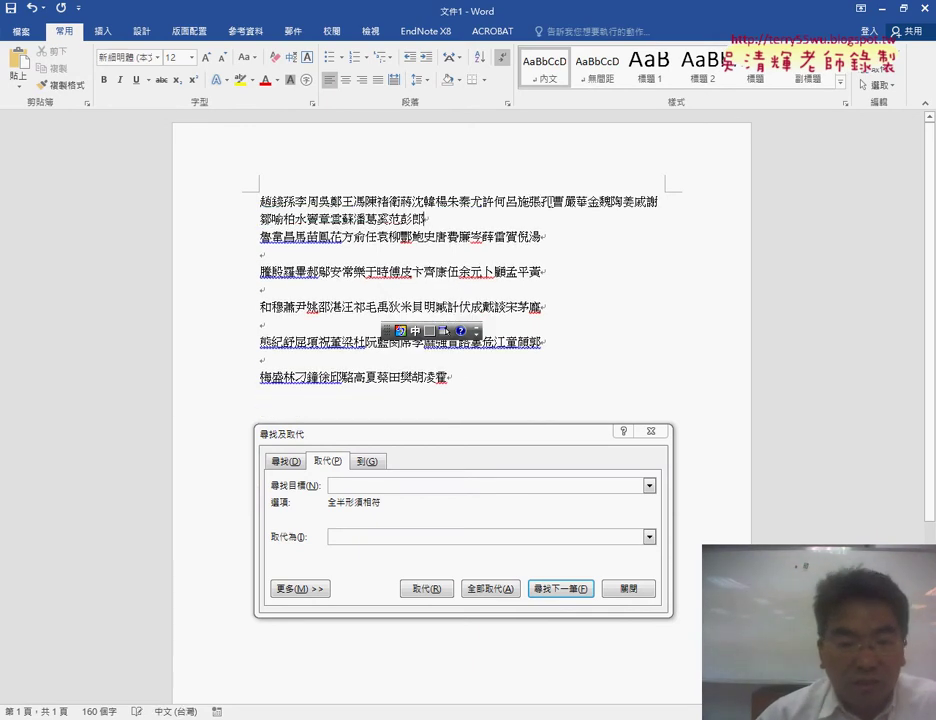
pyautogui.press('Delete')
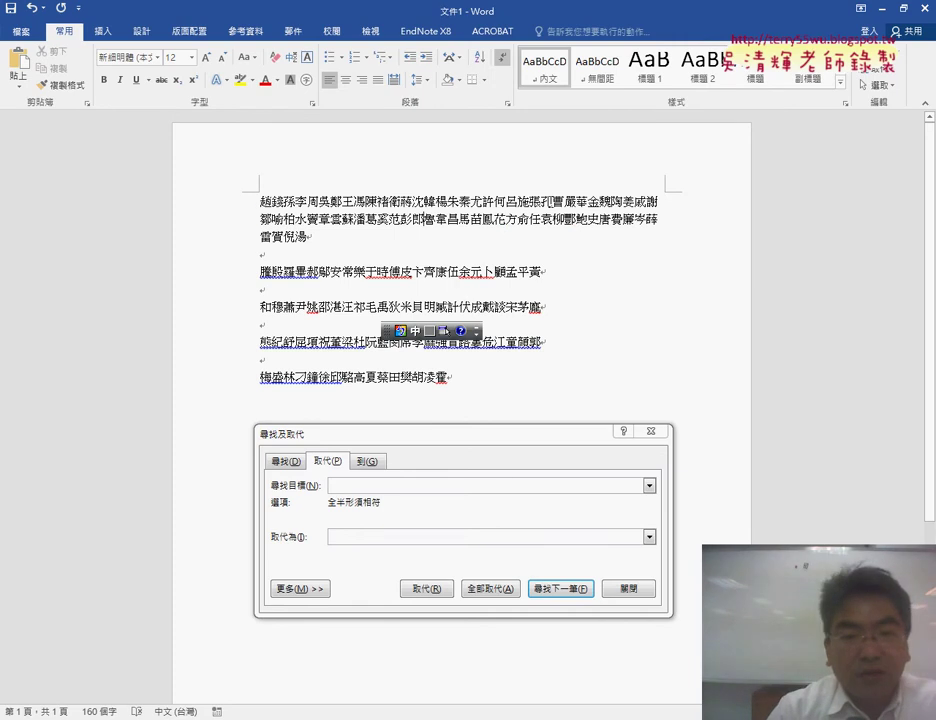
pyautogui.hotkey('ctrl', 'z')
pyautogui.hotkey('ctrl', 'z')
pyautogui.hotkey('ctrl', 'z')
pyautogui.hotkey('ctrl', 'z')
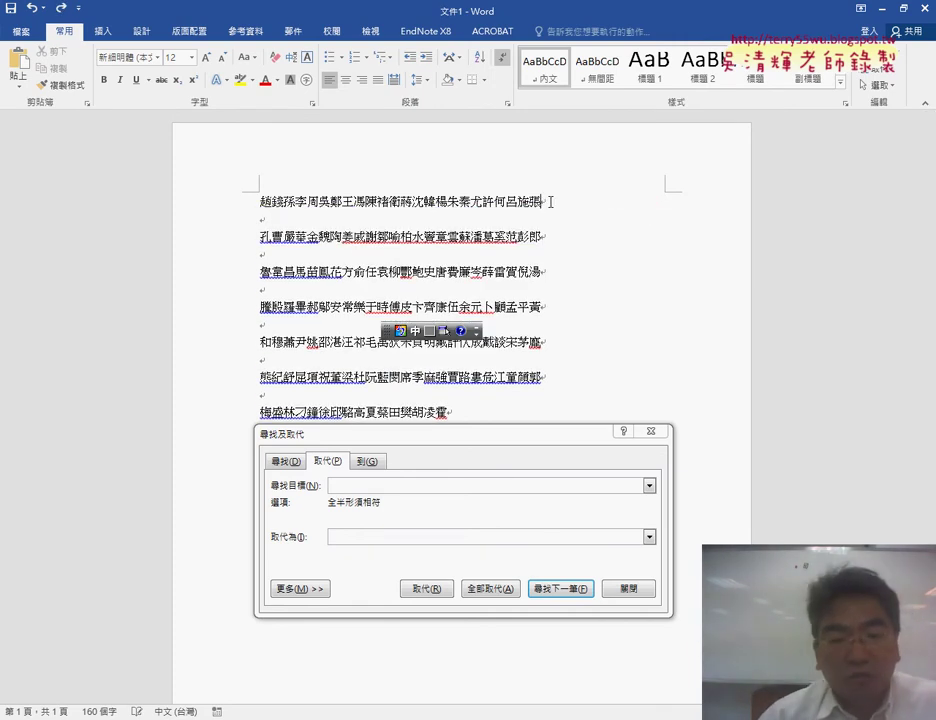
# Step: Move the Find and Replace dialog and input-method toolbar off the text and empty Find what
pyautogui.moveTo(512, 434); pyautogui.dragTo(640, 170)
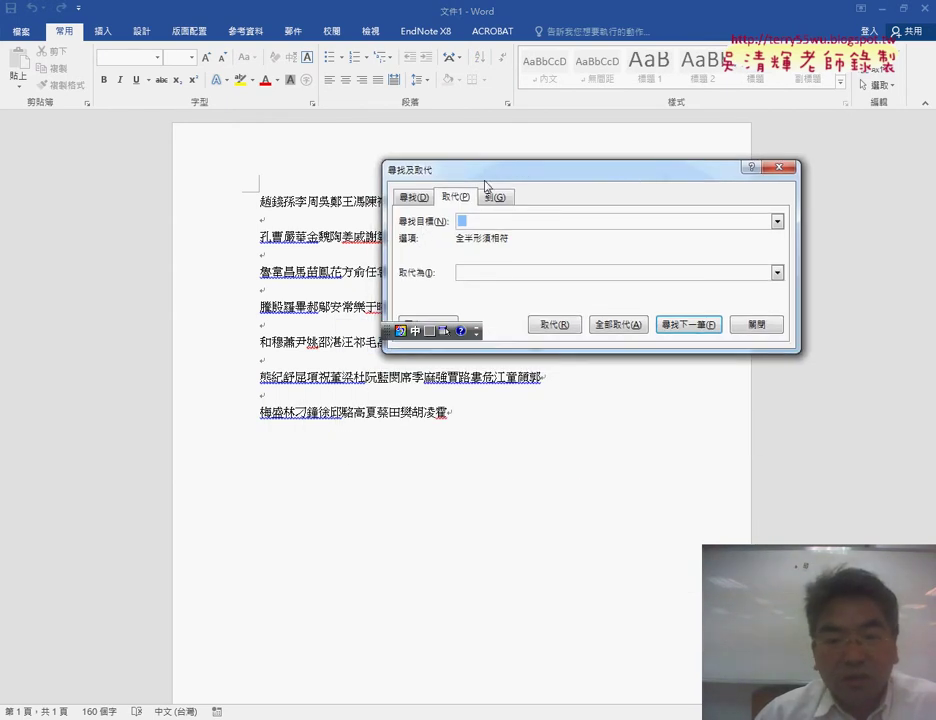
pyautogui.moveTo(484, 186); pyautogui.dragTo(487, 253)
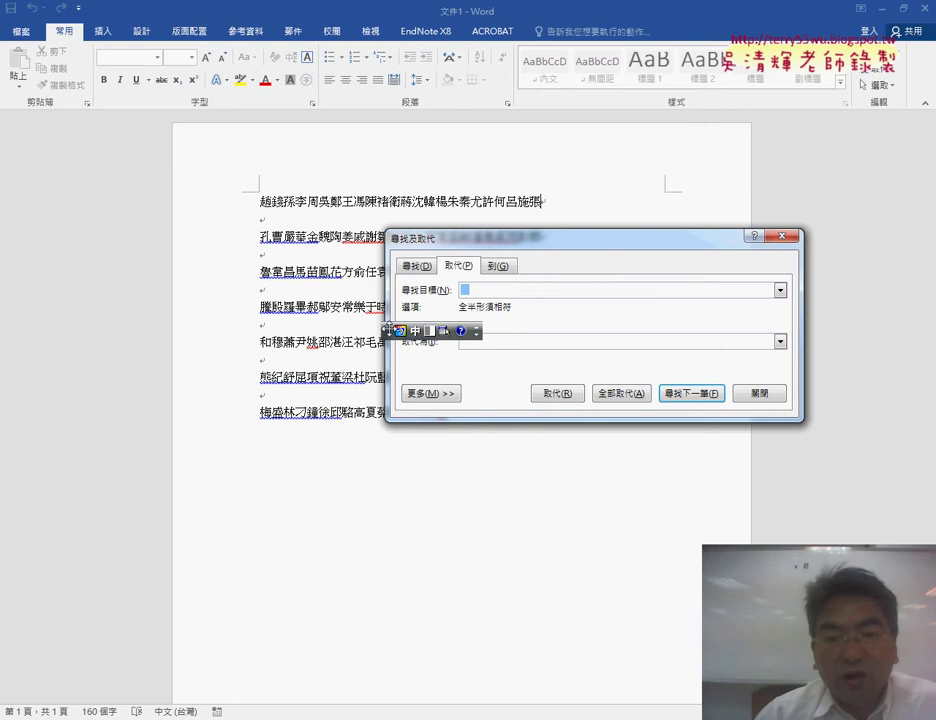
pyautogui.moveTo(446, 329); pyautogui.dragTo(713, 465)
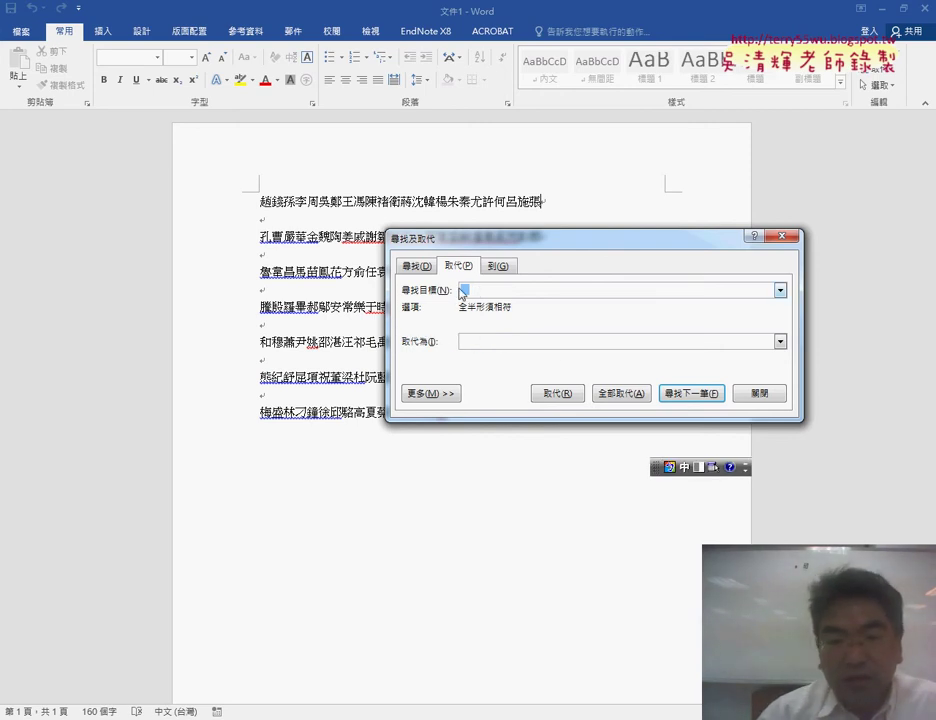
pyautogui.press('BackSpace')
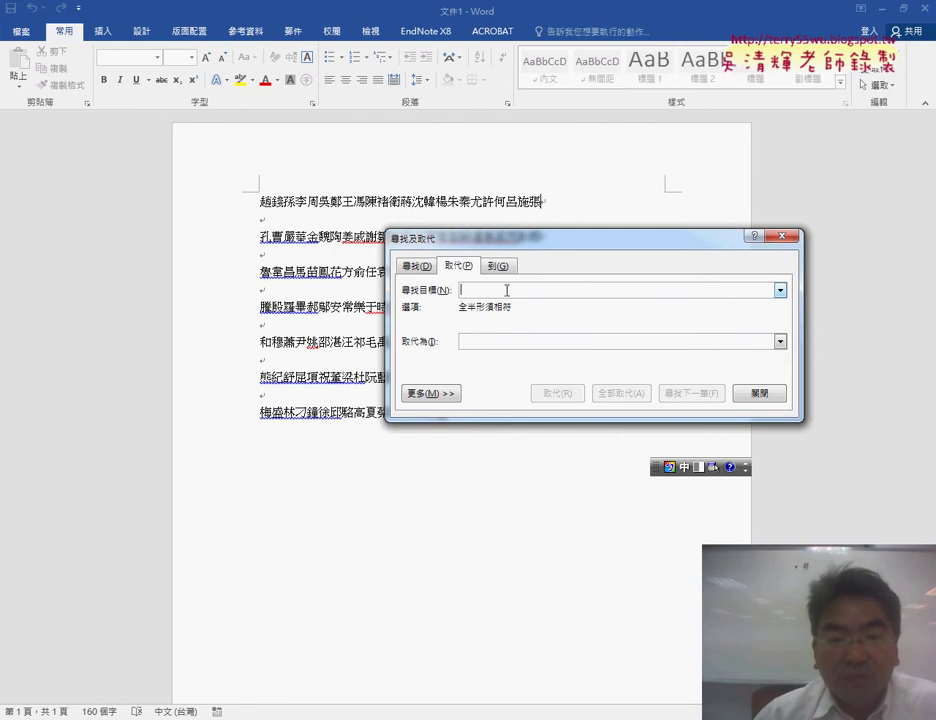
# Step: Expand the More >> search options, showing full/half-width matching turned on
pyautogui.click(446, 393)
pyautogui.click(432, 396)
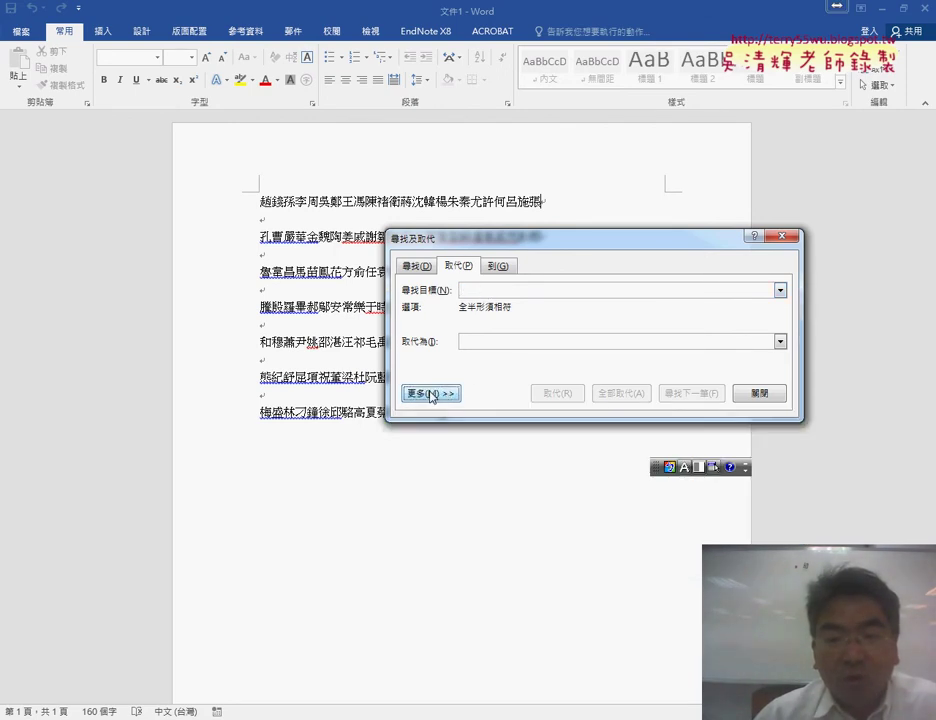
pyautogui.click(432, 396)
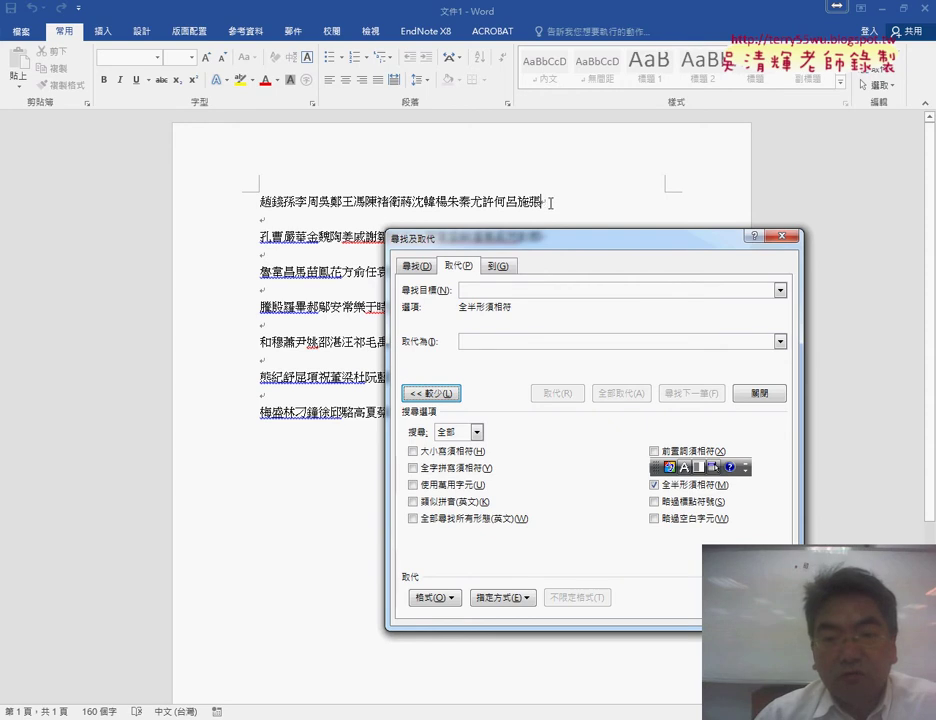
pyautogui.click(436, 396)
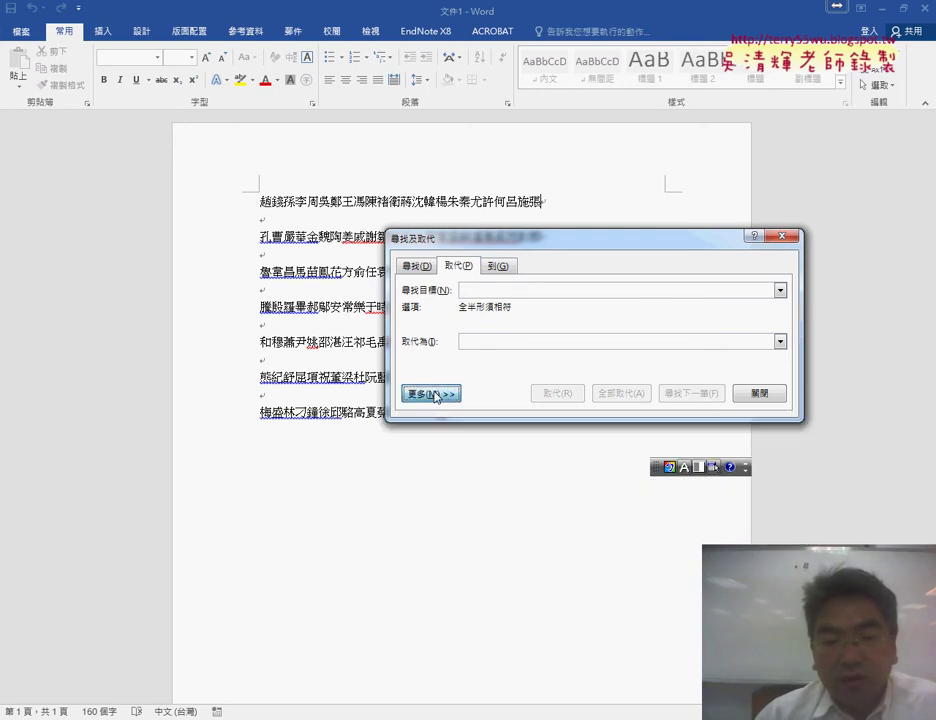
pyautogui.click(442, 399)
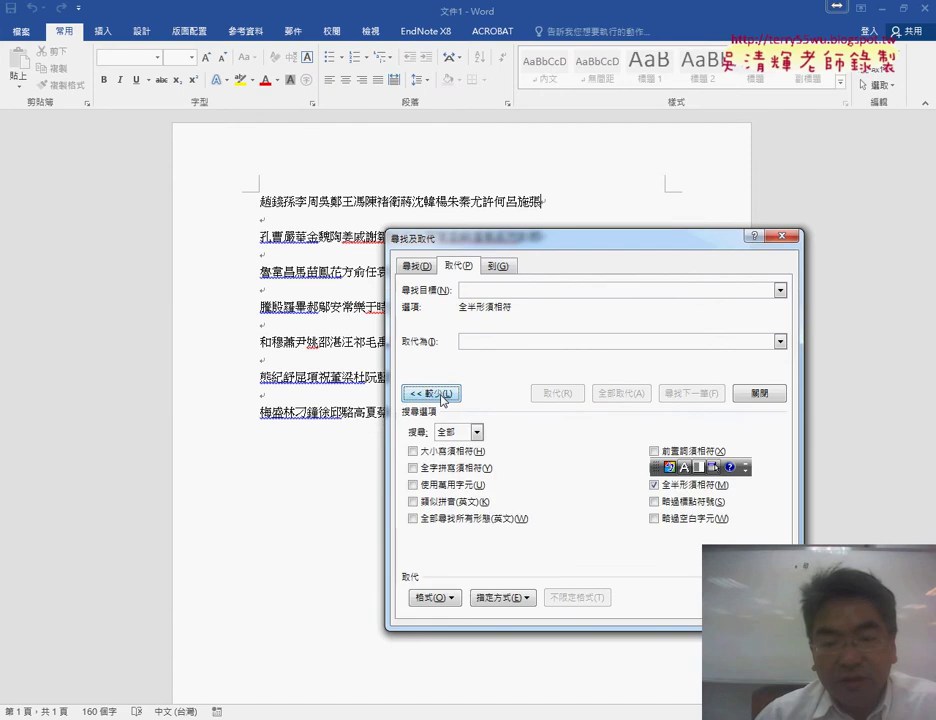
# Step: Show the Special character list and annotate how its paragraph mark entry matches the text's line breaks
pyautogui.click(525, 598)
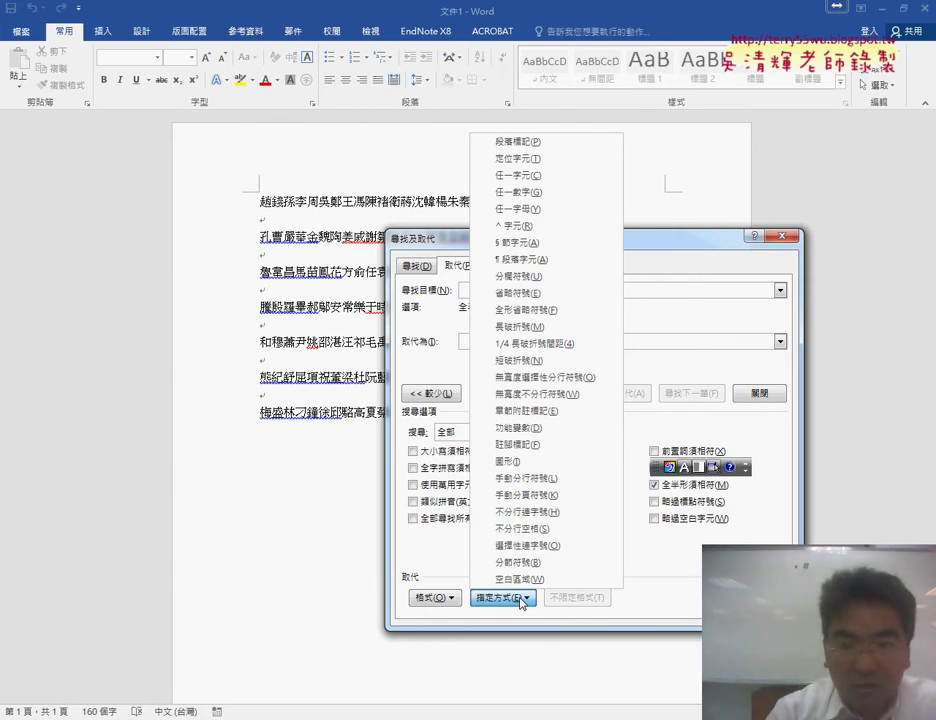
pyautogui.press('shift')
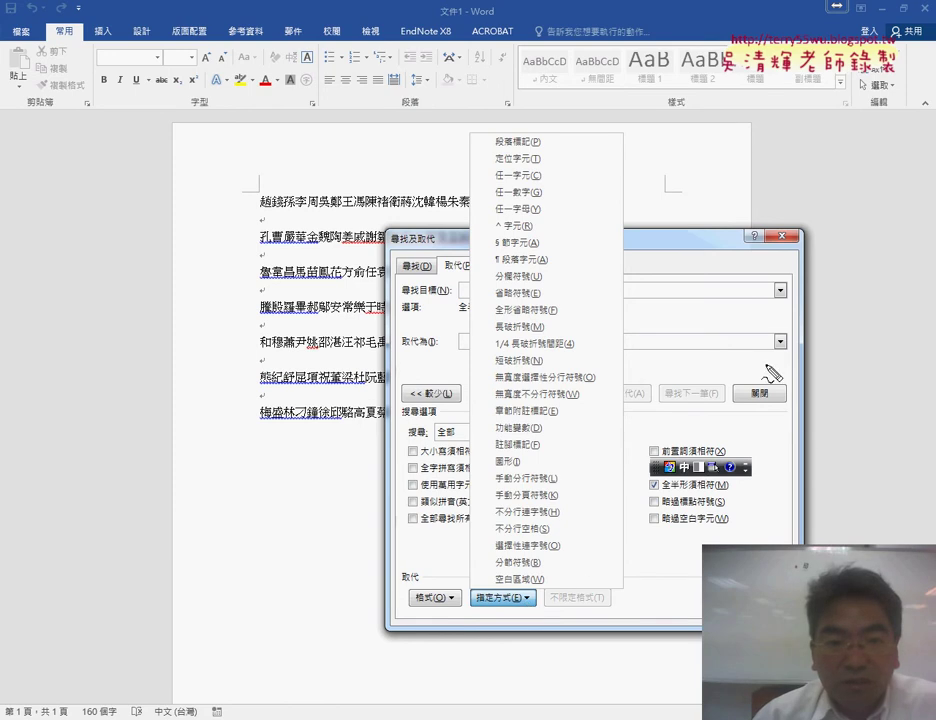
pyautogui.moveTo(268, 200); pyautogui.dragTo(264, 227)
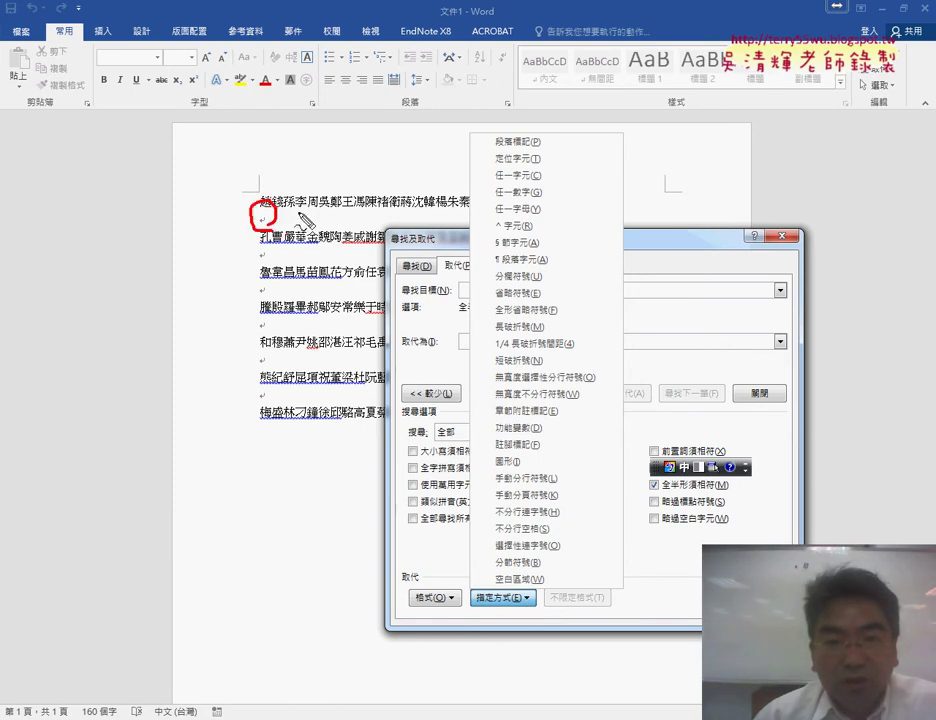
pyautogui.moveTo(524, 152); pyautogui.dragTo(494, 176)
pyautogui.moveTo(268, 226); pyautogui.dragTo(491, 143)
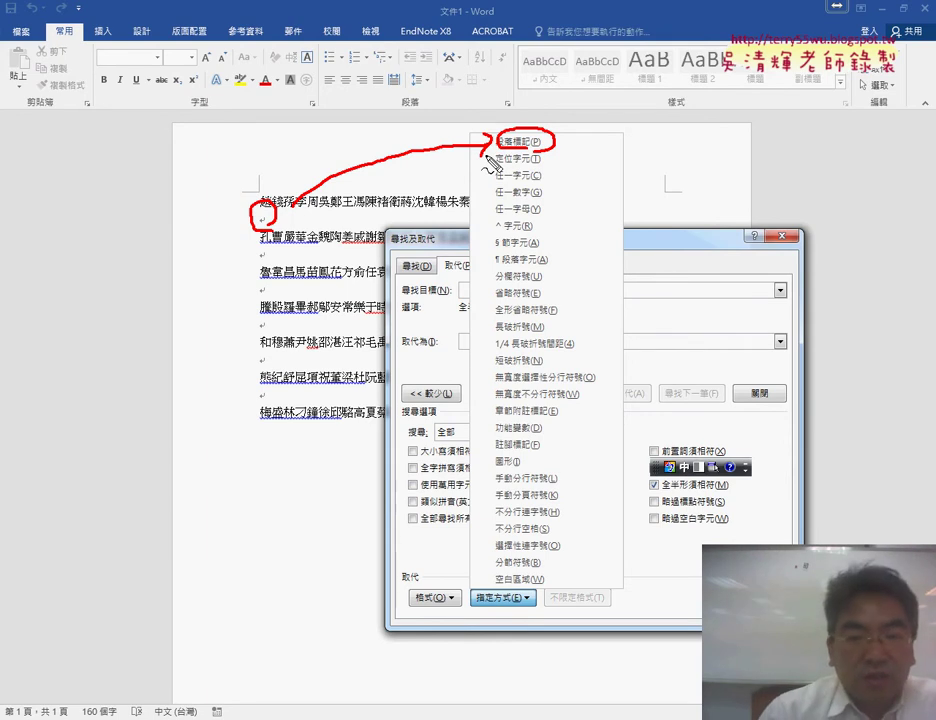
pyautogui.press('Escape')
# Step: Insert the paragraph mark ^p into the Find what box
pyautogui.click(470, 291)
pyautogui.click(502, 597)
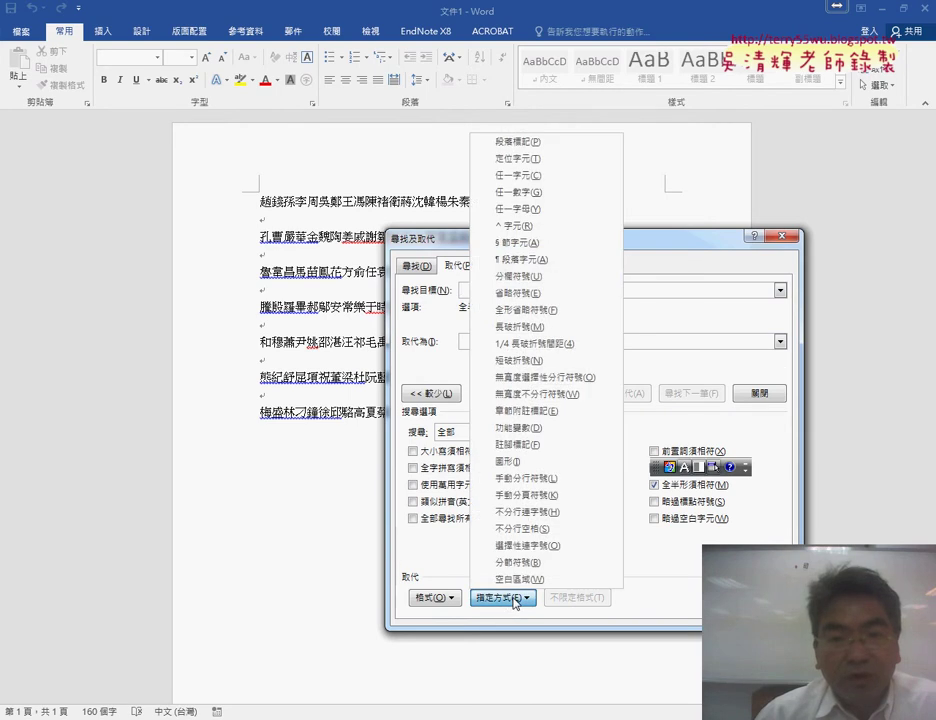
pyautogui.click(547, 143)
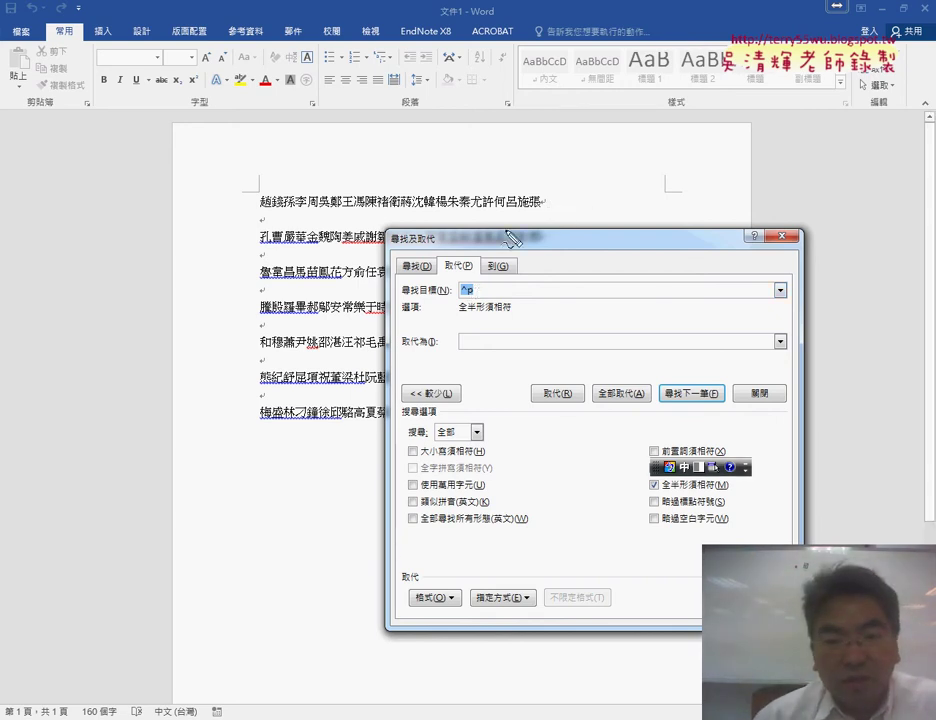
pyautogui.moveTo(541, 193); pyautogui.dragTo(539, 217)
pyautogui.moveTo(470, 282); pyautogui.dragTo(474, 300)
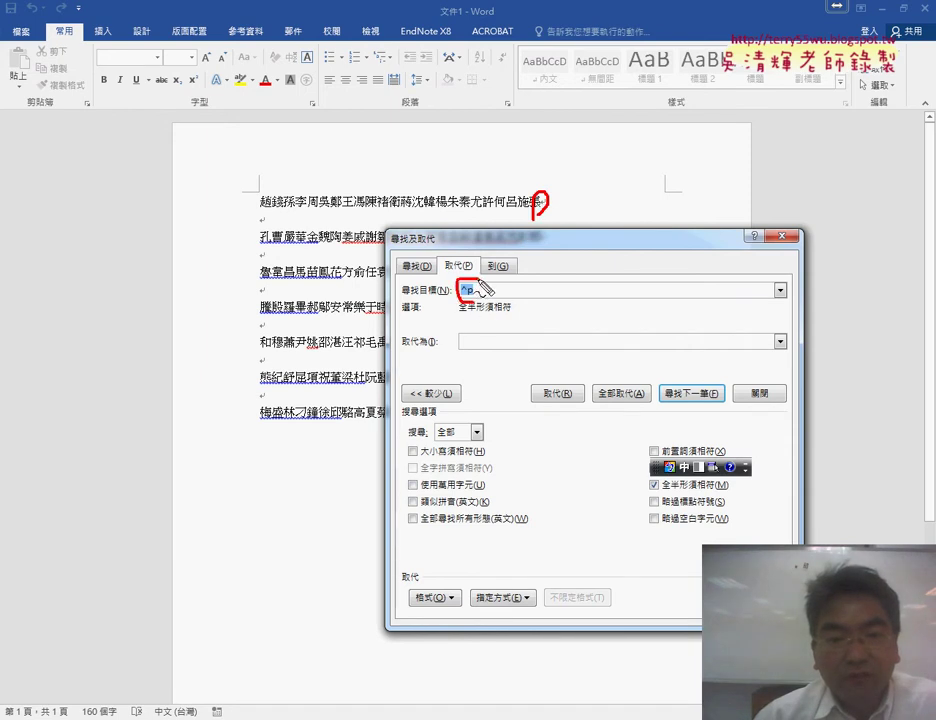
pyautogui.moveTo(545, 212); pyautogui.dragTo(484, 293)
pyautogui.moveTo(522, 612)
pyautogui.mouseDown()
pyautogui.moveTo(480, 616)
pyautogui.moveTo(528, 592)
pyautogui.mouseUp()
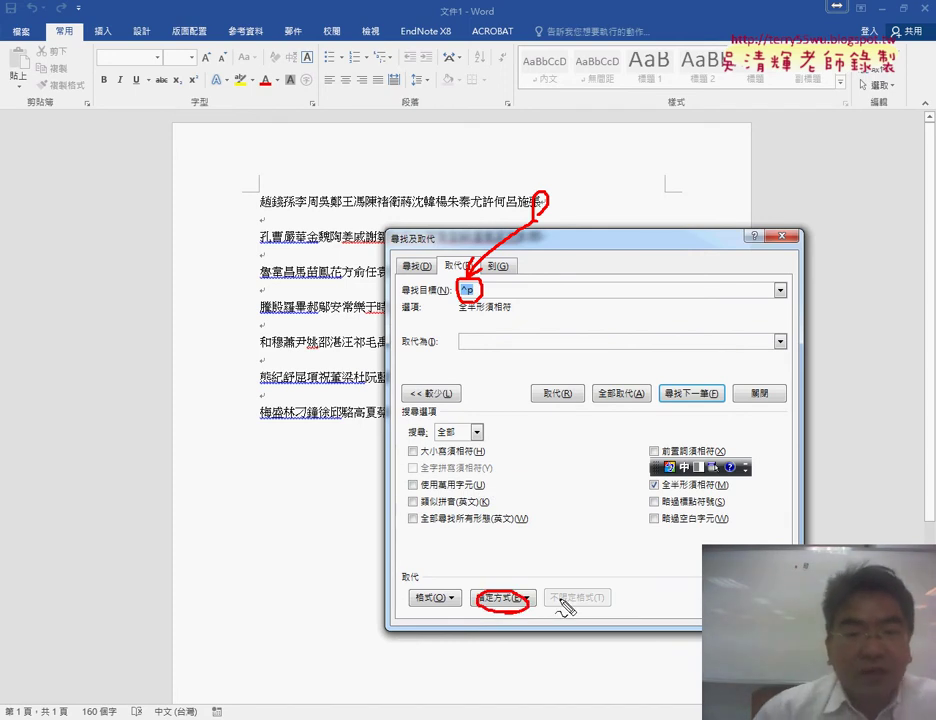
pyautogui.press('Escape')
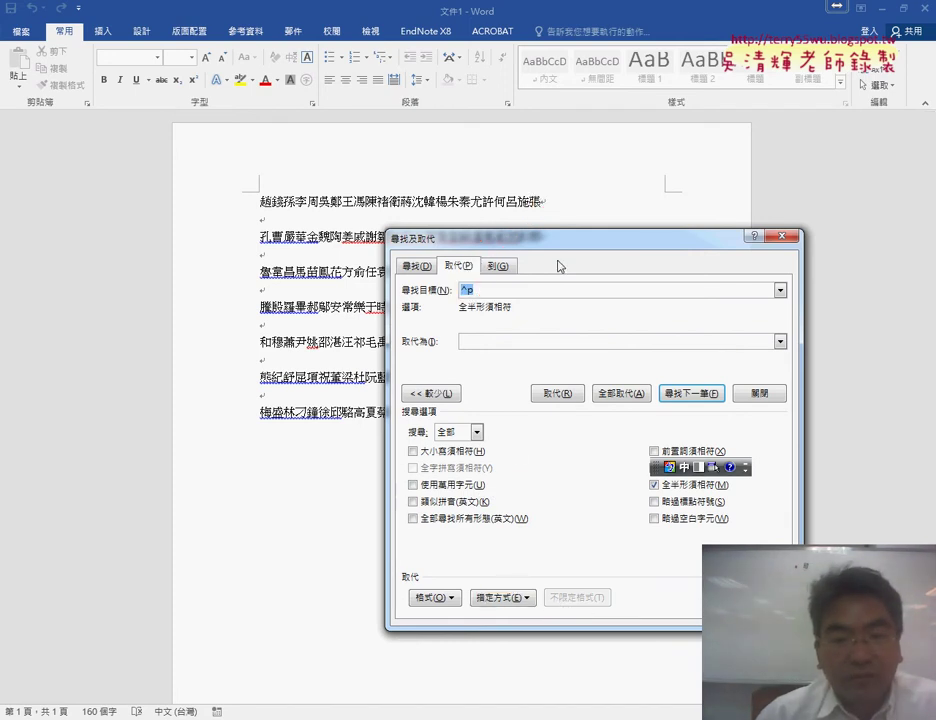
pyautogui.moveTo(557, 248); pyautogui.dragTo(726, 226)
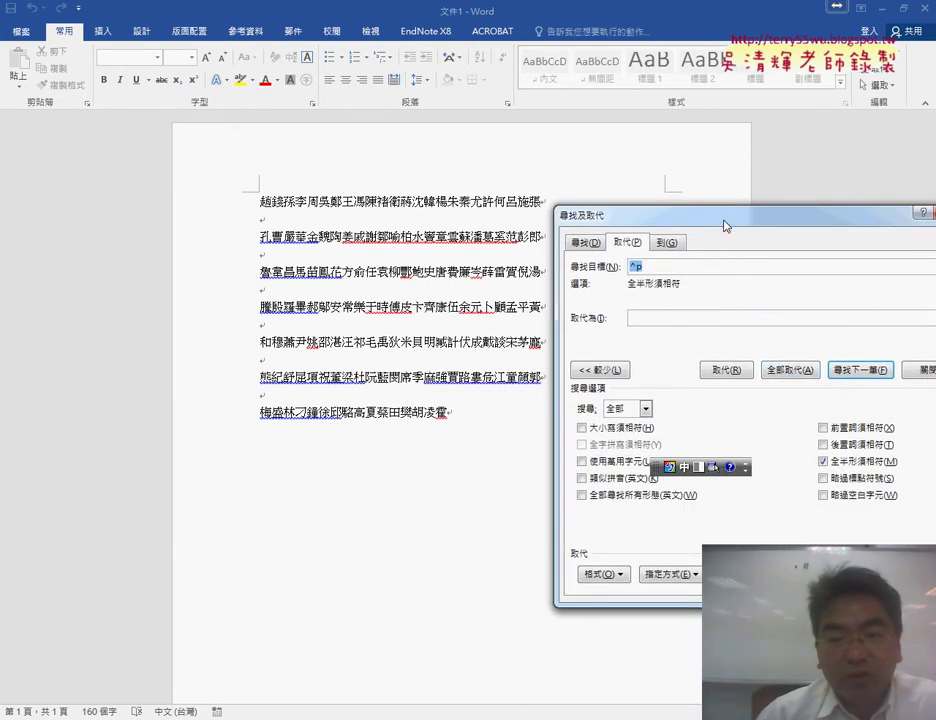
pyautogui.click(791, 376)
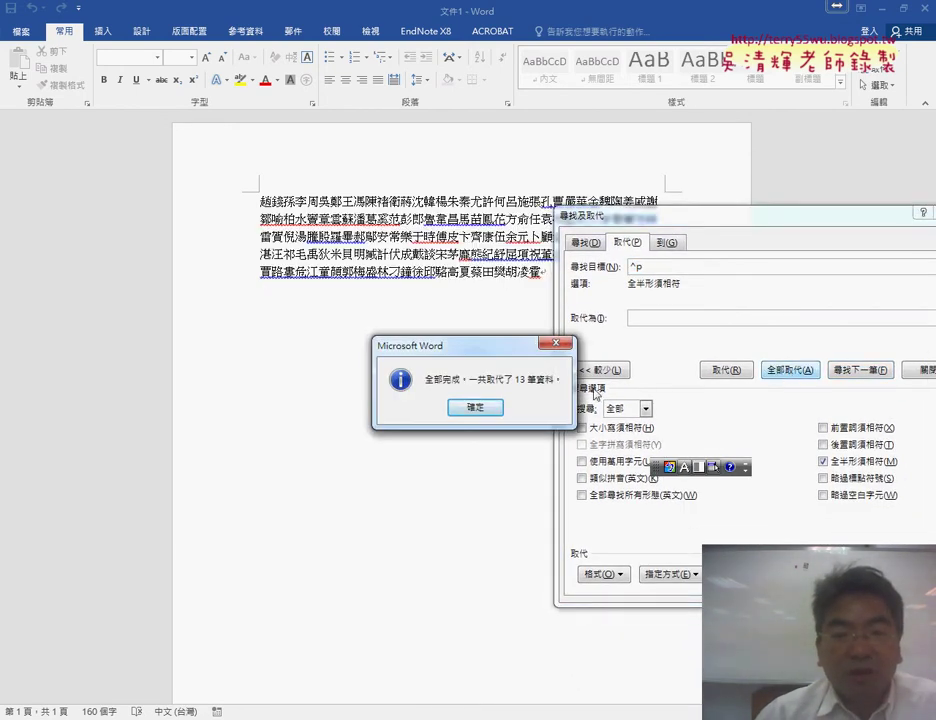
pyautogui.click(494, 416)
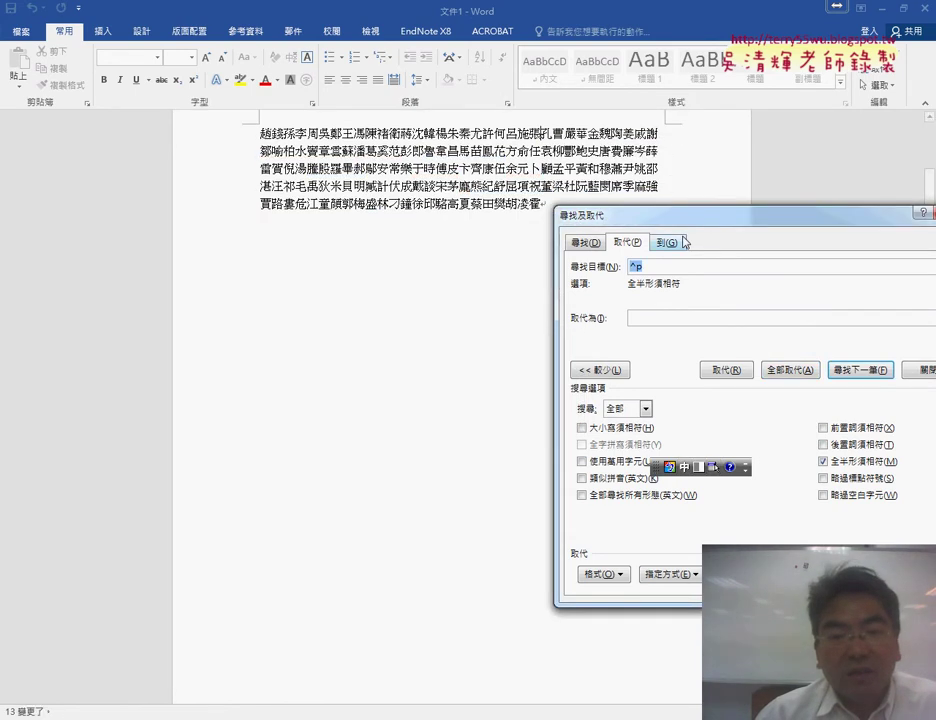
pyautogui.moveTo(679, 220)
pyautogui.mouseDown()
pyautogui.moveTo(316, 237)
pyautogui.moveTo(363, 240)
pyautogui.mouseUp()
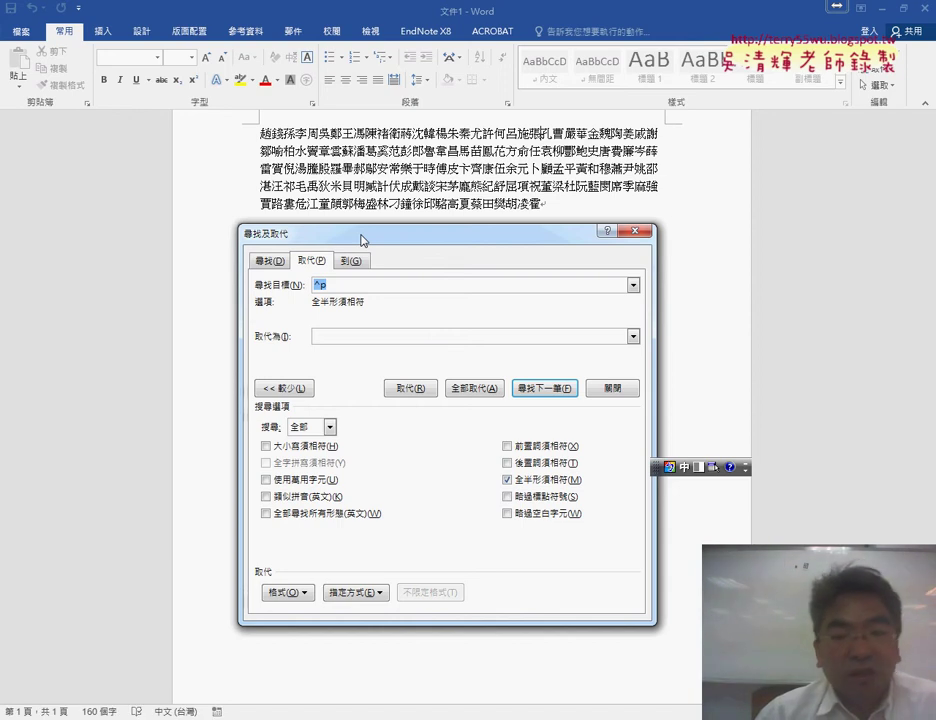
pyautogui.click(636, 234)
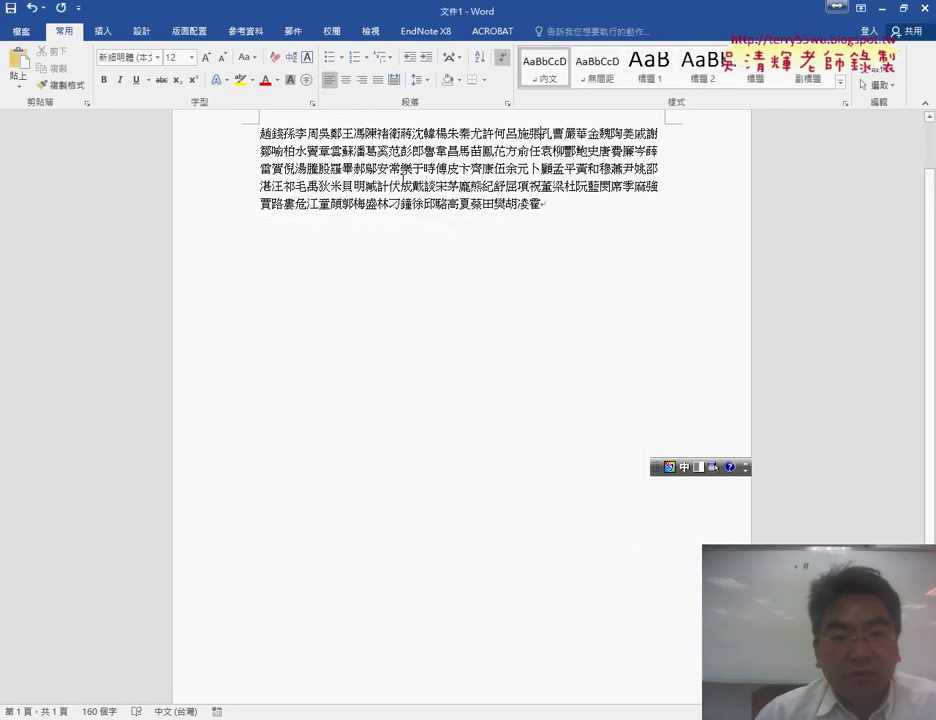
pyautogui.moveTo(263, 133); pyautogui.dragTo(540, 208)
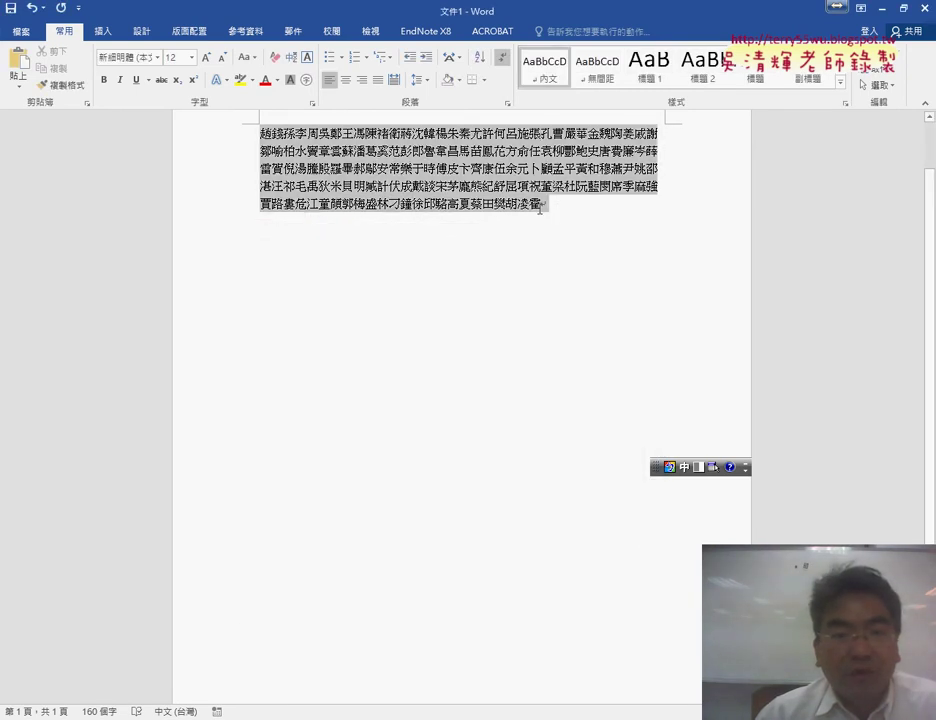
pyautogui.rightClick(418, 185)
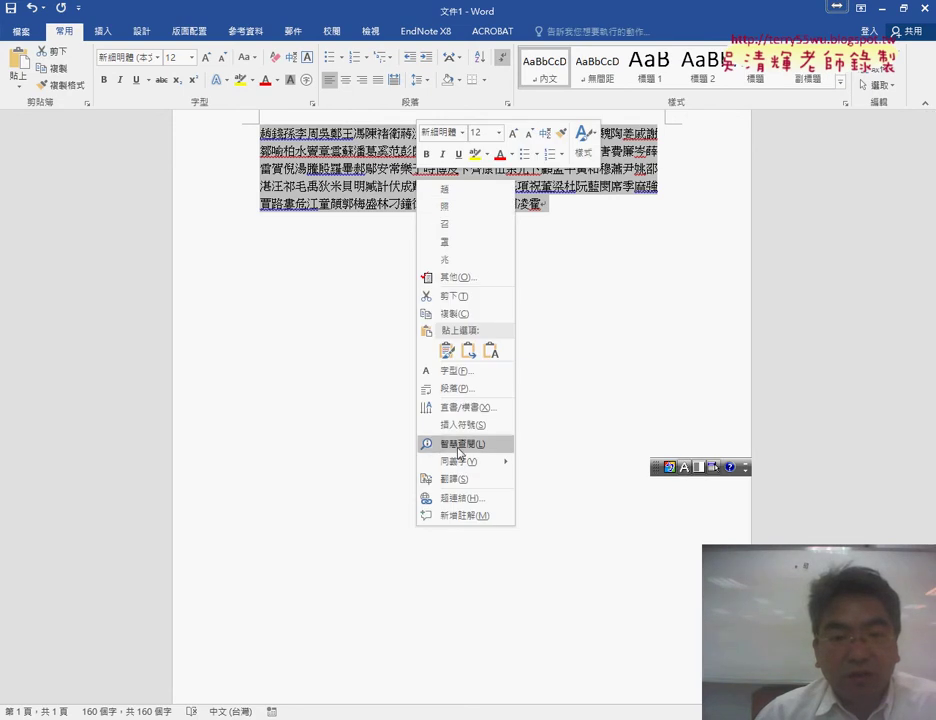
pyautogui.click(268, 456)
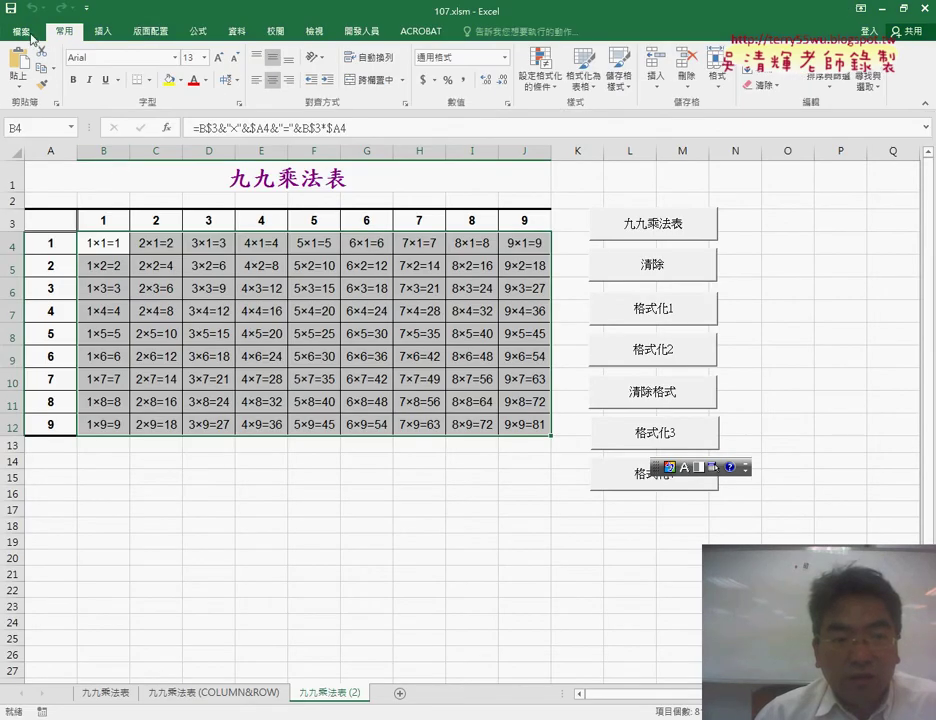
# Step: Create the new blank workbook 活頁簿2 from File > New
pyautogui.click(30, 33)
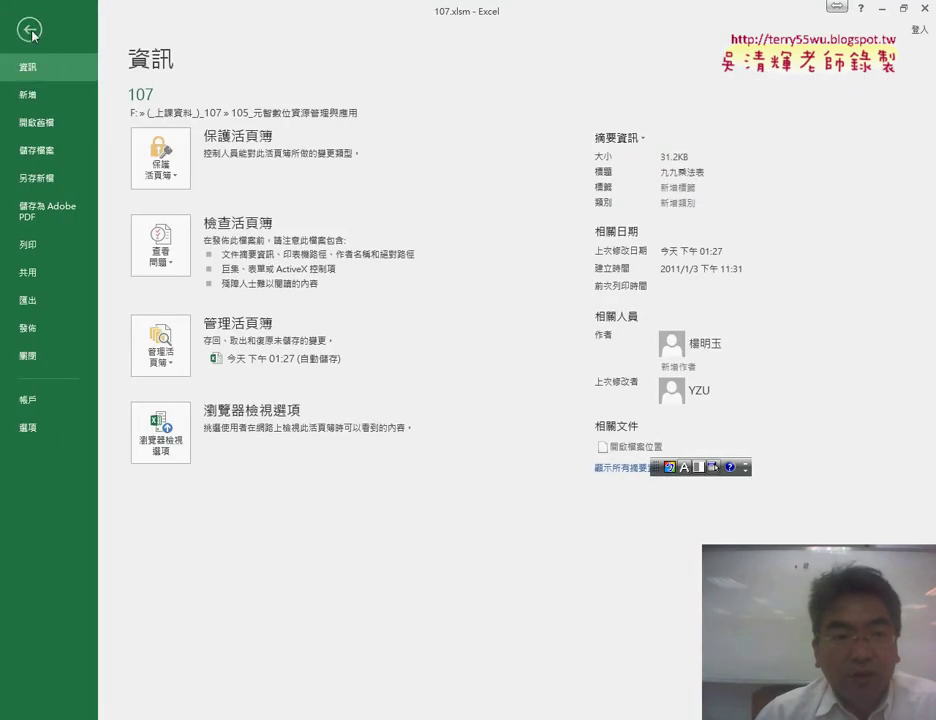
pyautogui.click(30, 95)
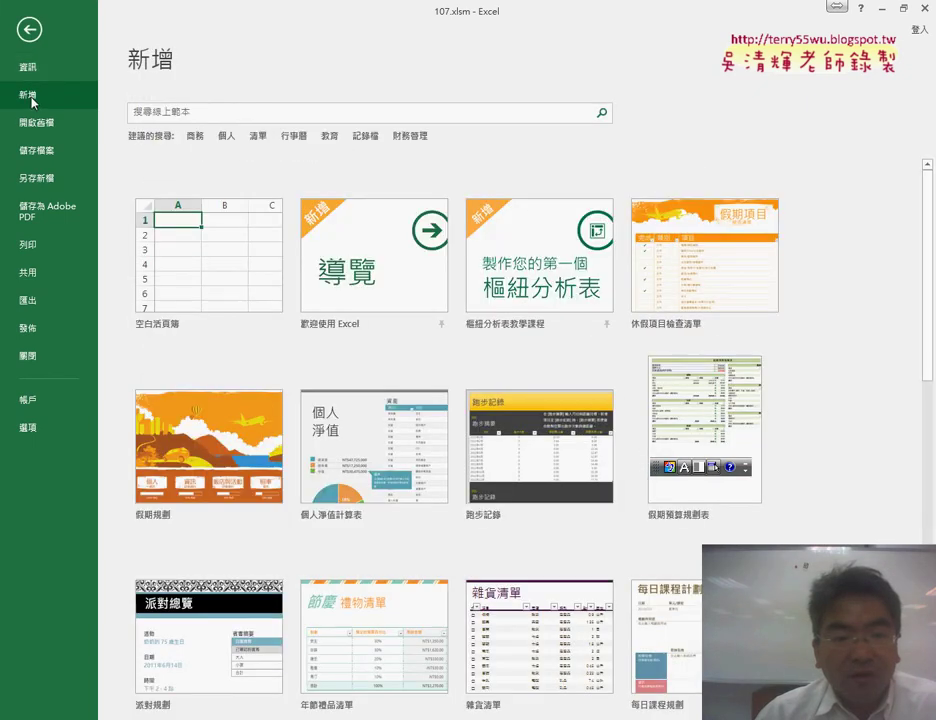
pyautogui.click(186, 306)
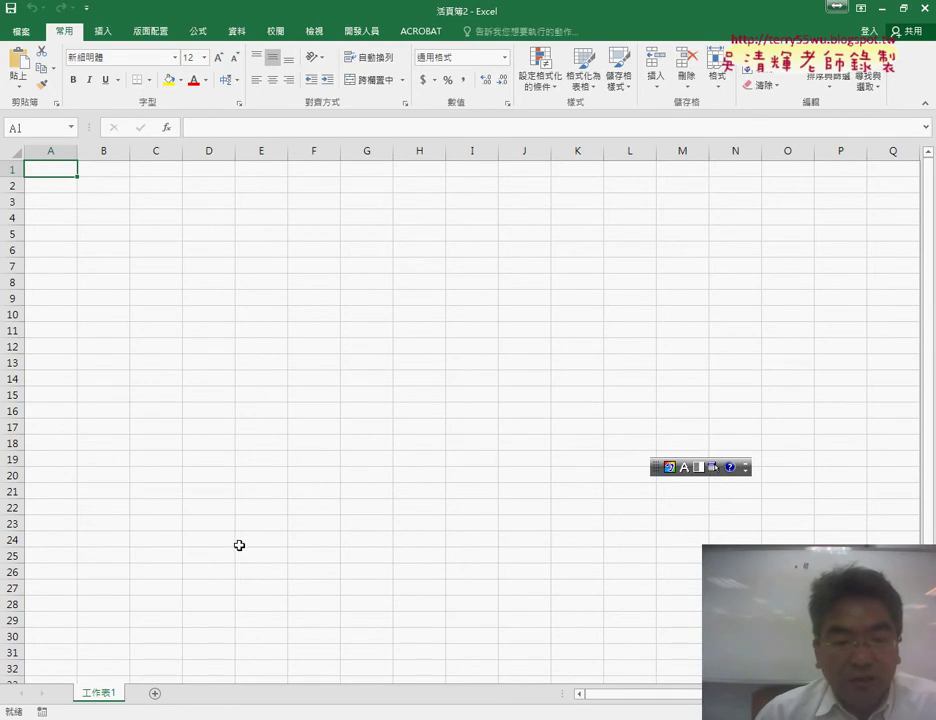
pyautogui.moveTo(119, 710)
pyautogui.click(110, 640)
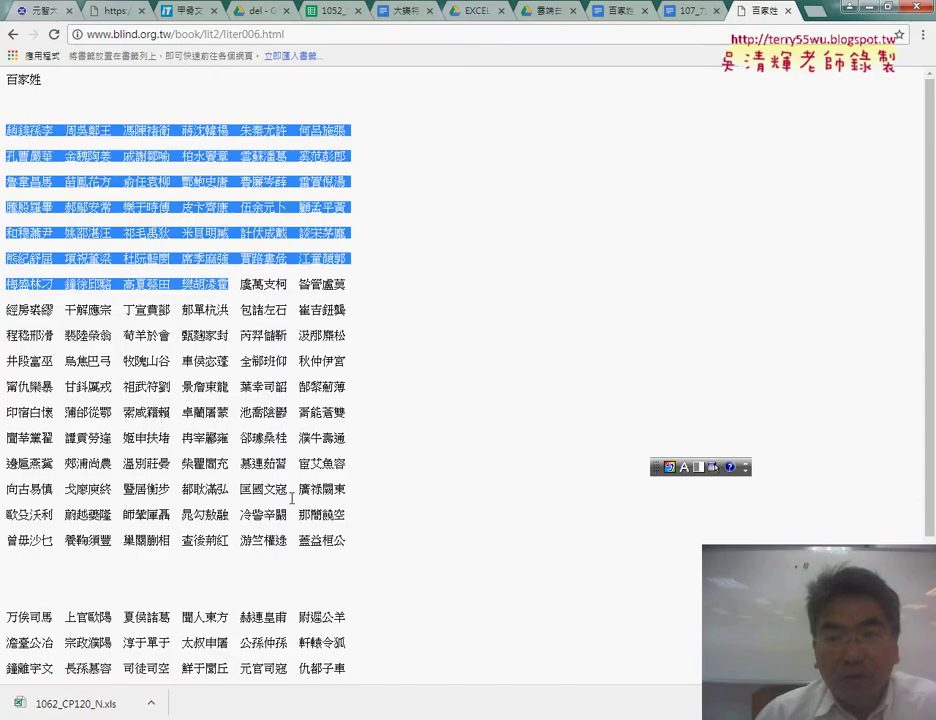
pyautogui.click(622, 12)
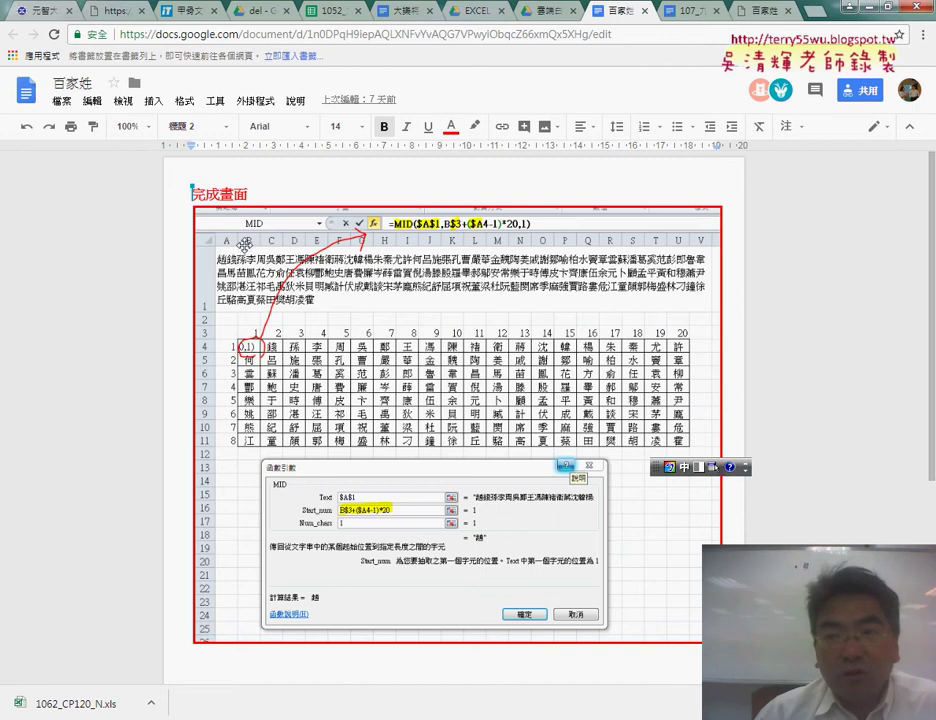
pyautogui.click(873, 9)
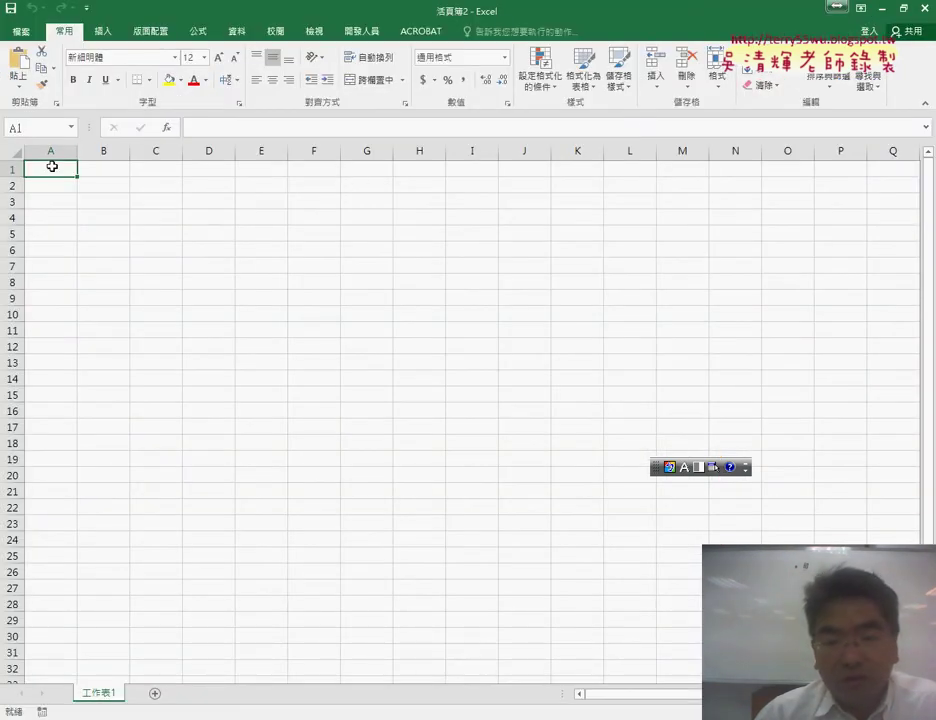
# Step: Select whole columns A through V, scrolling right to reach column V
pyautogui.moveTo(52, 169); pyautogui.dragTo(447, 178)
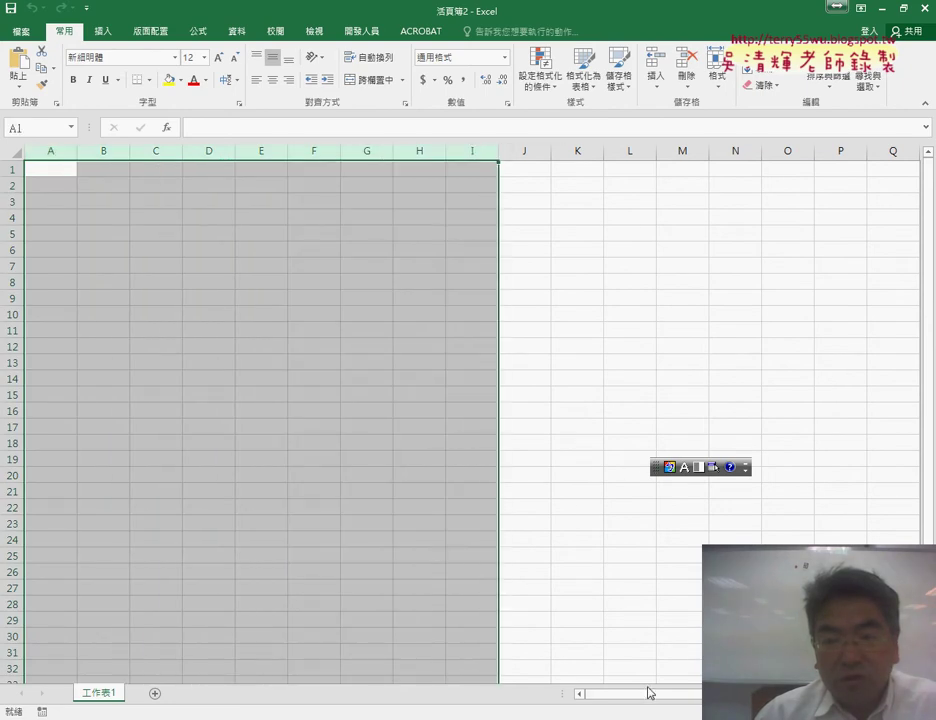
pyautogui.moveTo(650, 692); pyautogui.dragTo(685, 695)
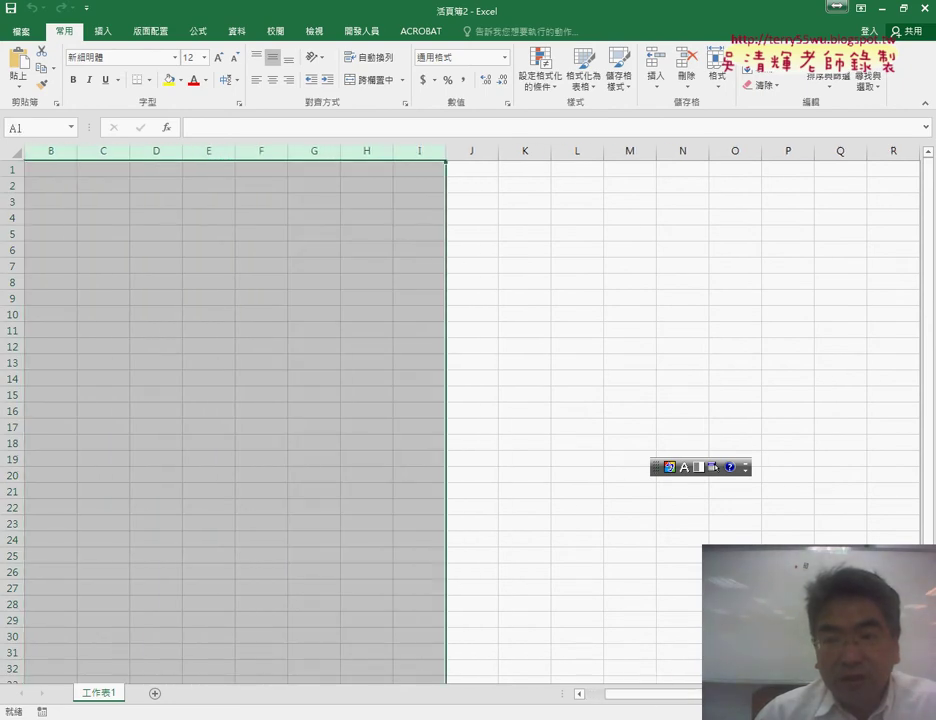
pyautogui.hscroll(3, 470, 420)
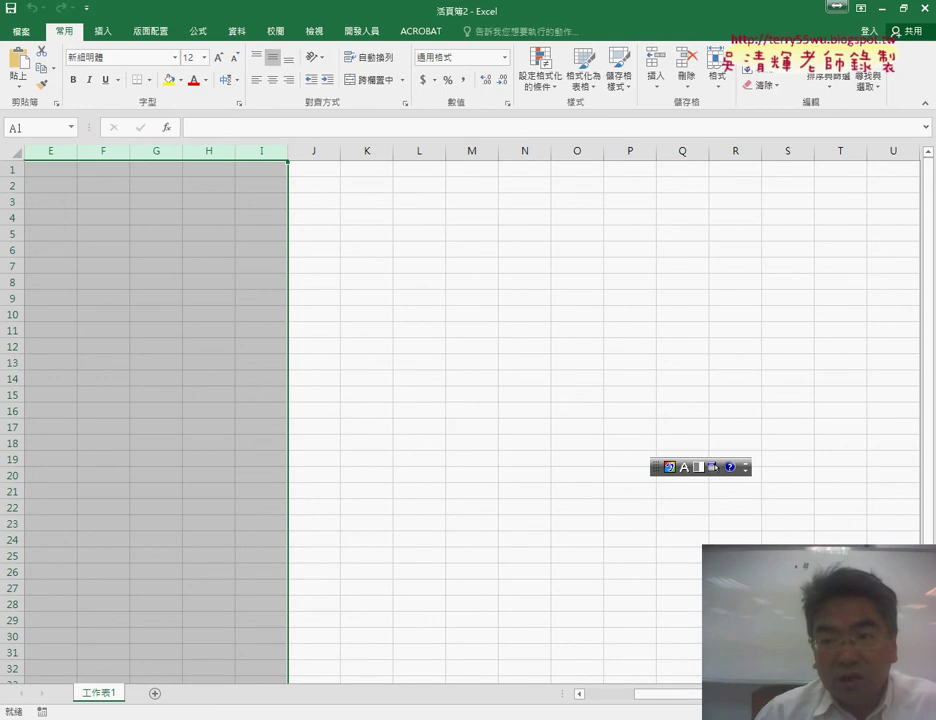
pyautogui.hscroll(2, 470, 420)
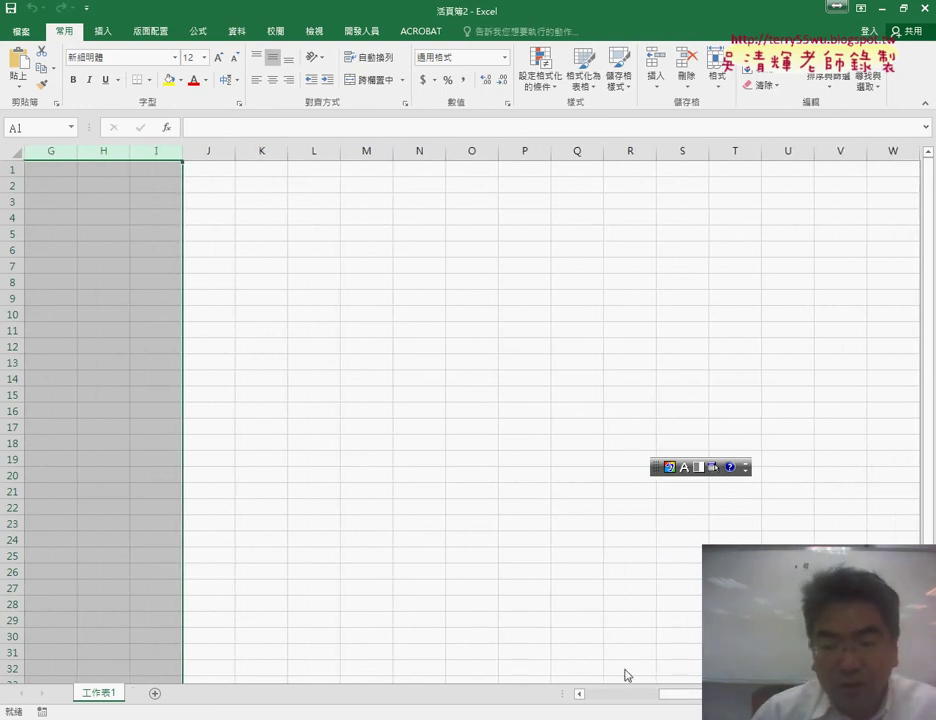
pyautogui.moveTo(665, 693); pyautogui.dragTo(606, 697)
pyautogui.click(54, 150)
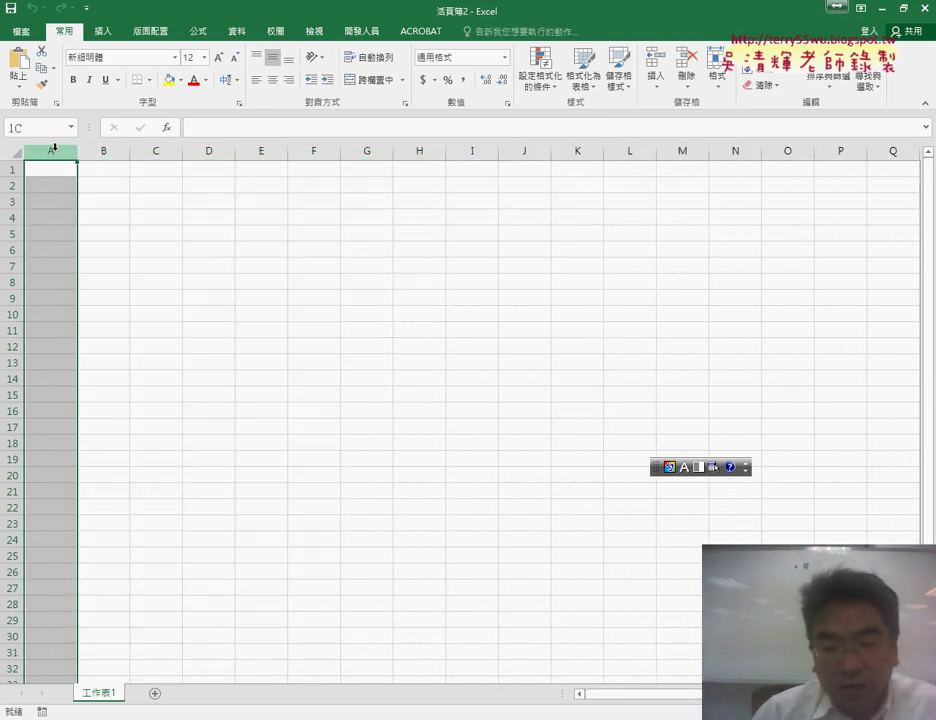
pyautogui.hotkey('ctrl', '0')
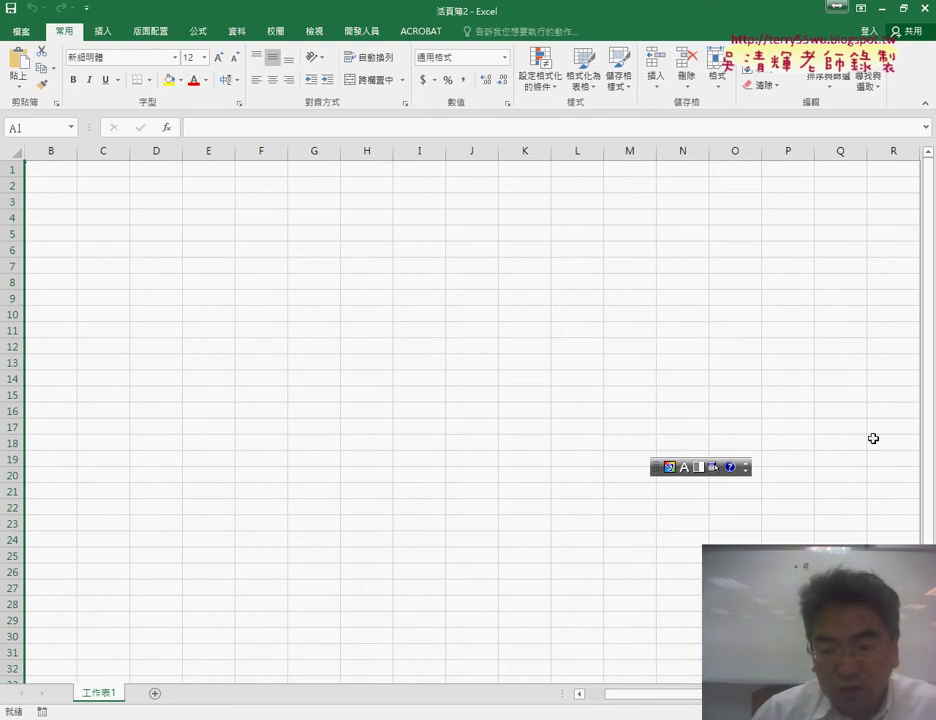
pyautogui.hscroll(1, 879, 260)
pyautogui.hscroll(1, 879, 260)
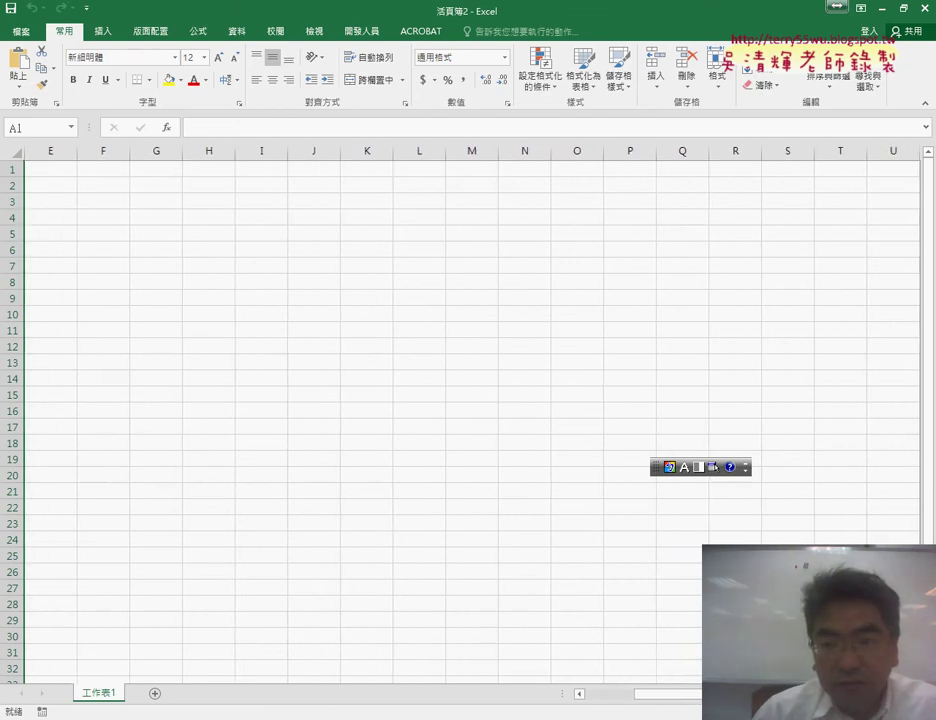
pyautogui.hscroll(1, 879, 260)
pyautogui.hscroll(1, 879, 260)
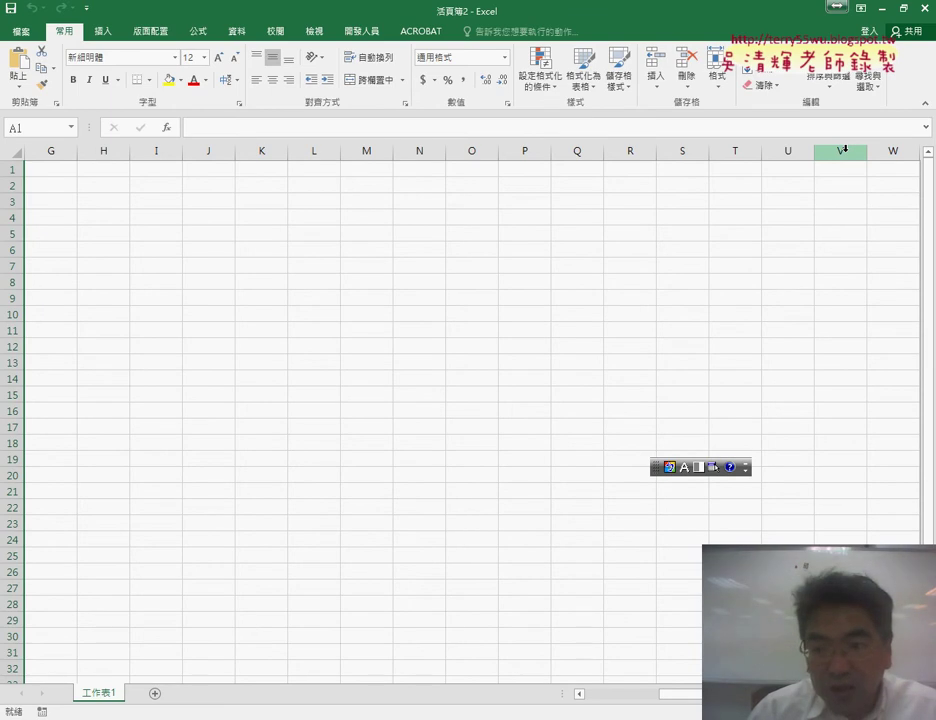
pyautogui.keyDown('shift'); pyautogui.click(845, 150); pyautogui.keyUp('shift')
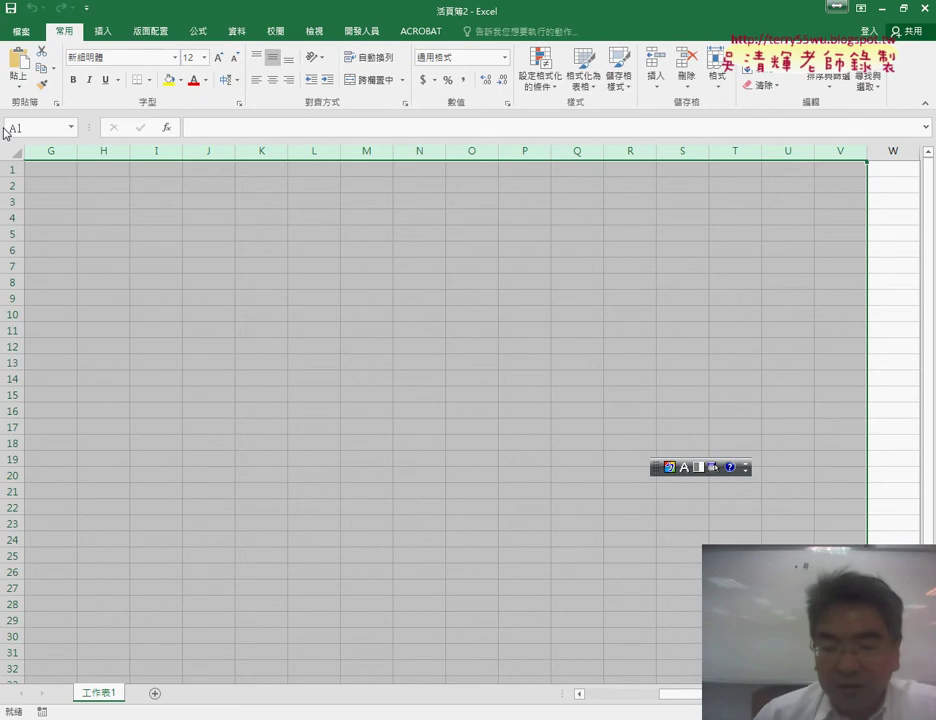
pyautogui.click(616, 698)
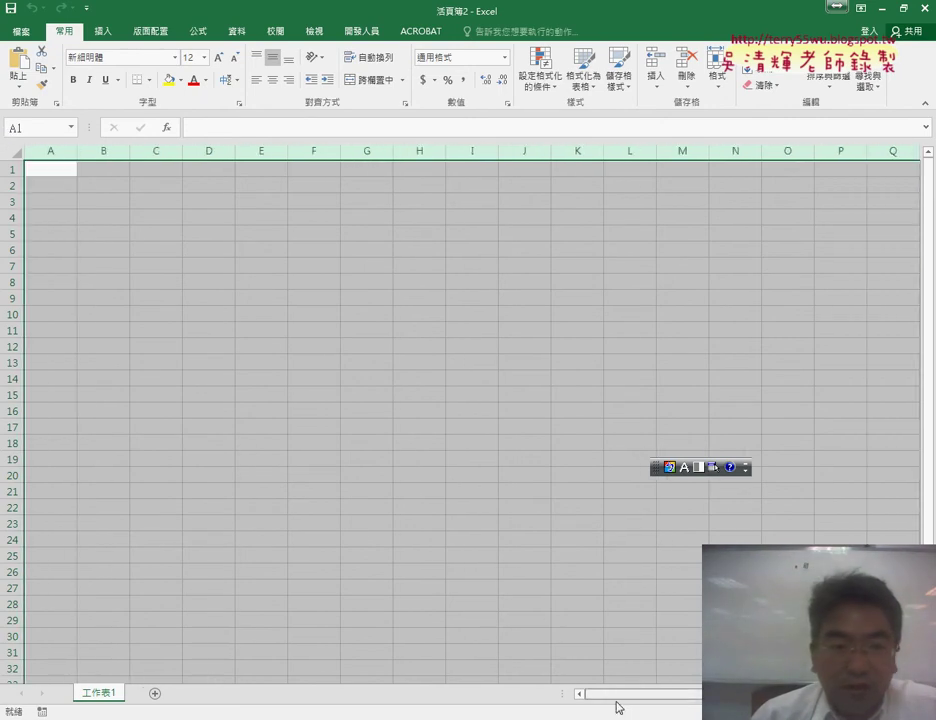
# Step: Reselect columns A–V, narrow them all to width 4.00, and select A1:V1
pyautogui.moveTo(52, 148)
pyautogui.mouseDown()
pyautogui.moveTo(933, 172)
pyautogui.moveTo(185, 128)
pyautogui.moveTo(264, 152)
pyautogui.mouseUp()
pyautogui.hscroll(-5, 664, 700)
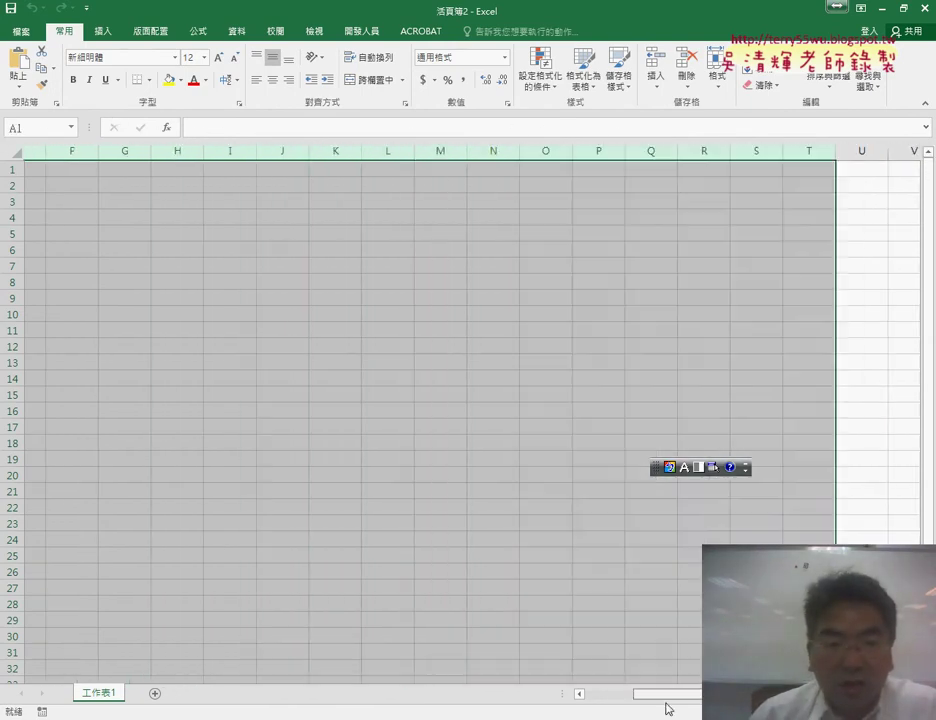
pyautogui.click(68, 150)
pyautogui.moveTo(696, 693); pyautogui.dragTo(768, 693)
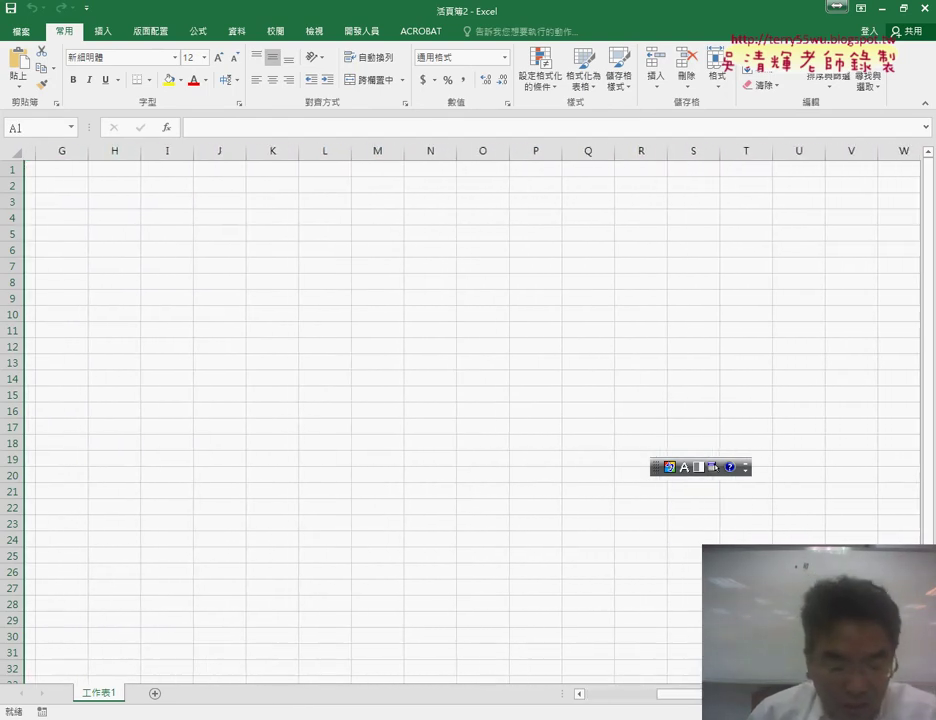
pyautogui.click(839, 147)
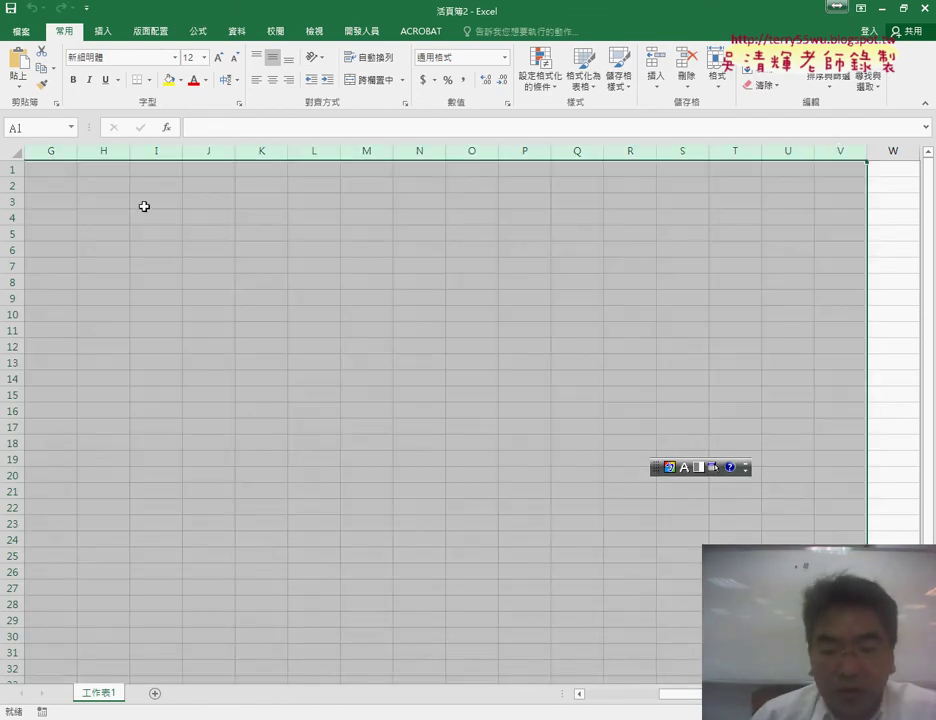
pyautogui.click(641, 693)
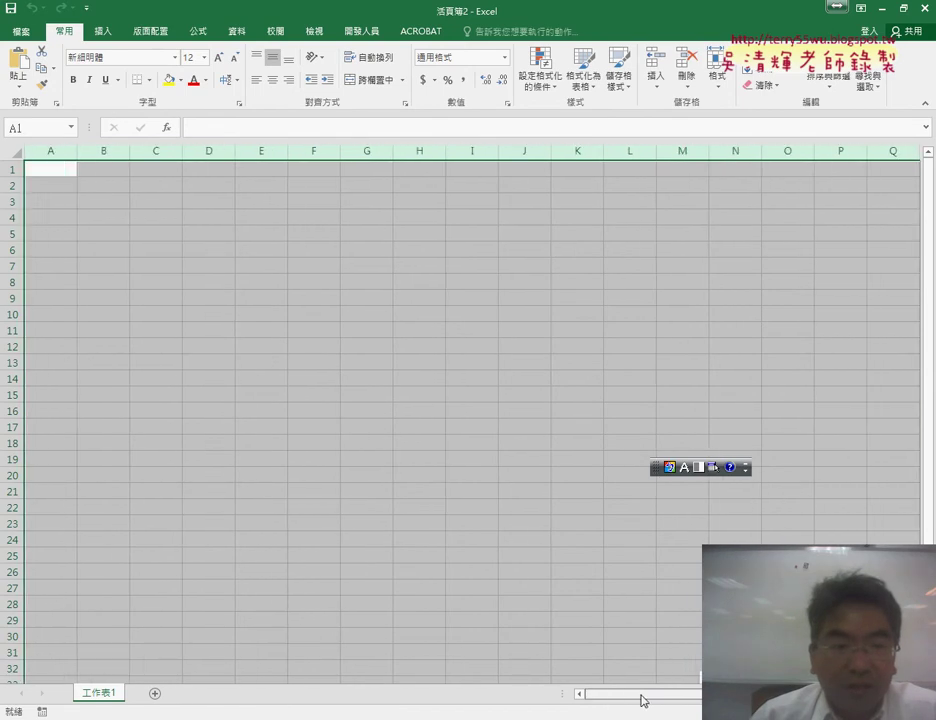
pyautogui.moveTo(79, 150); pyautogui.dragTo(55, 150)
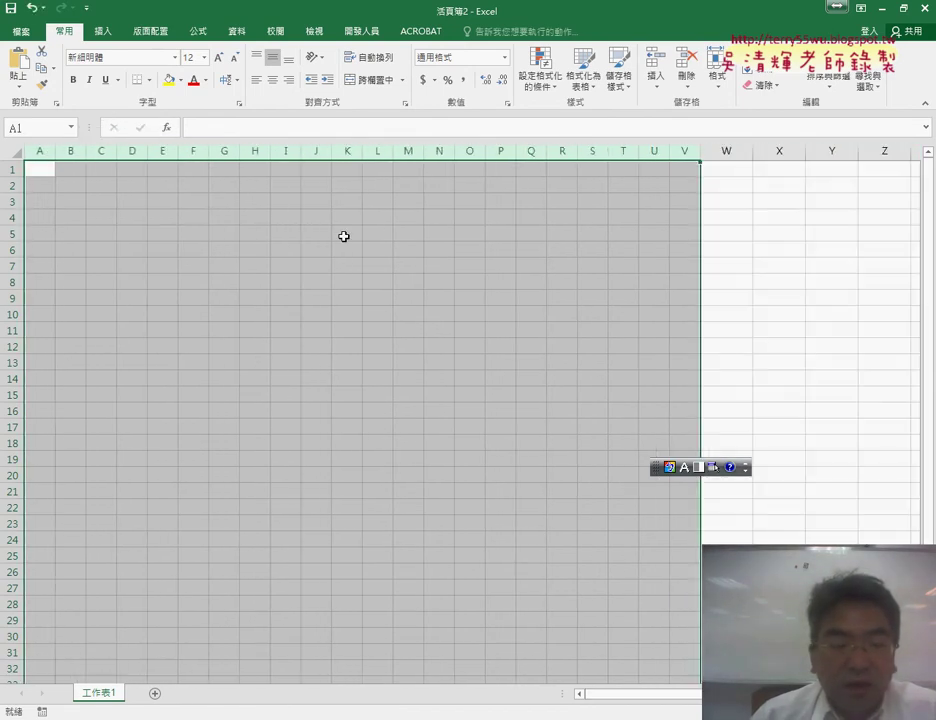
pyautogui.moveTo(39, 168); pyautogui.dragTo(691, 168)
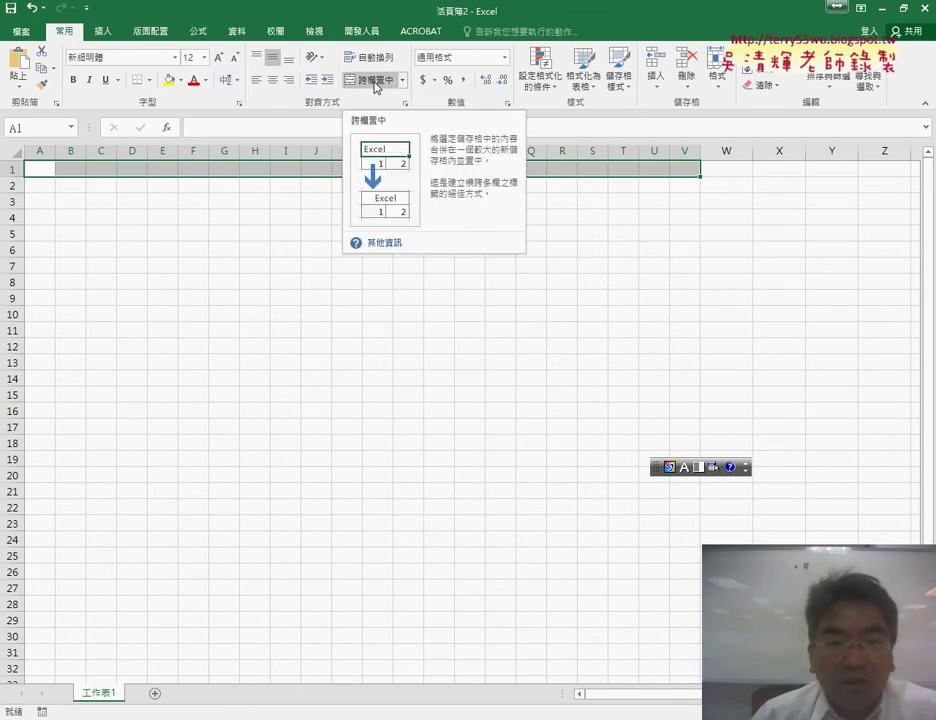
# Step: Merge and centre A1:V1, raise row 1 to height 40.50, and edit A1
pyautogui.click(376, 81)
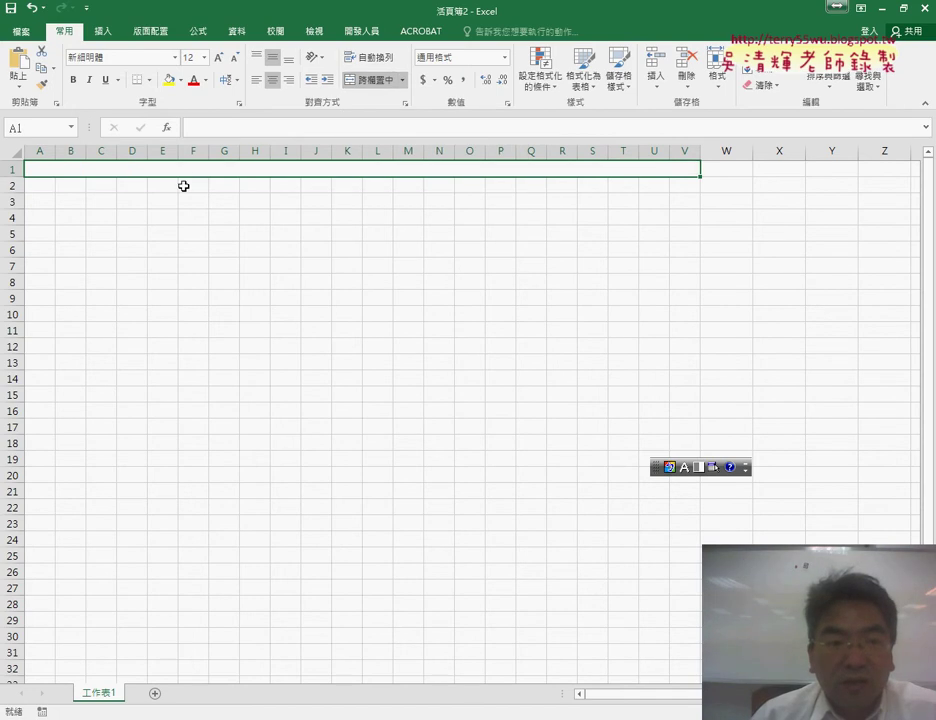
pyautogui.moveTo(21, 176); pyautogui.dragTo(18, 254)
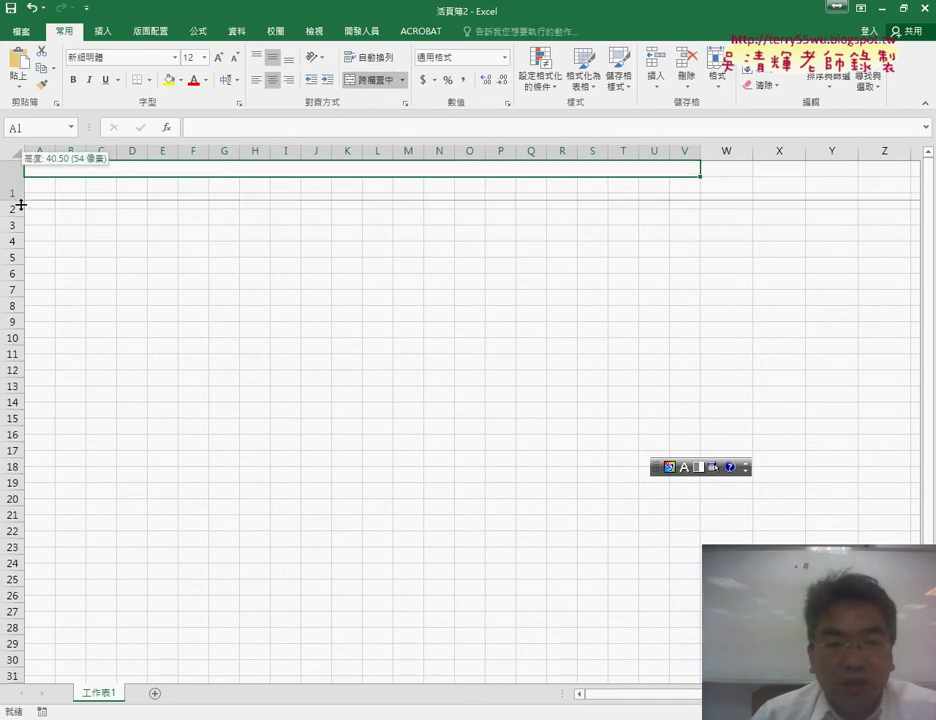
pyautogui.doubleClick(255, 205)
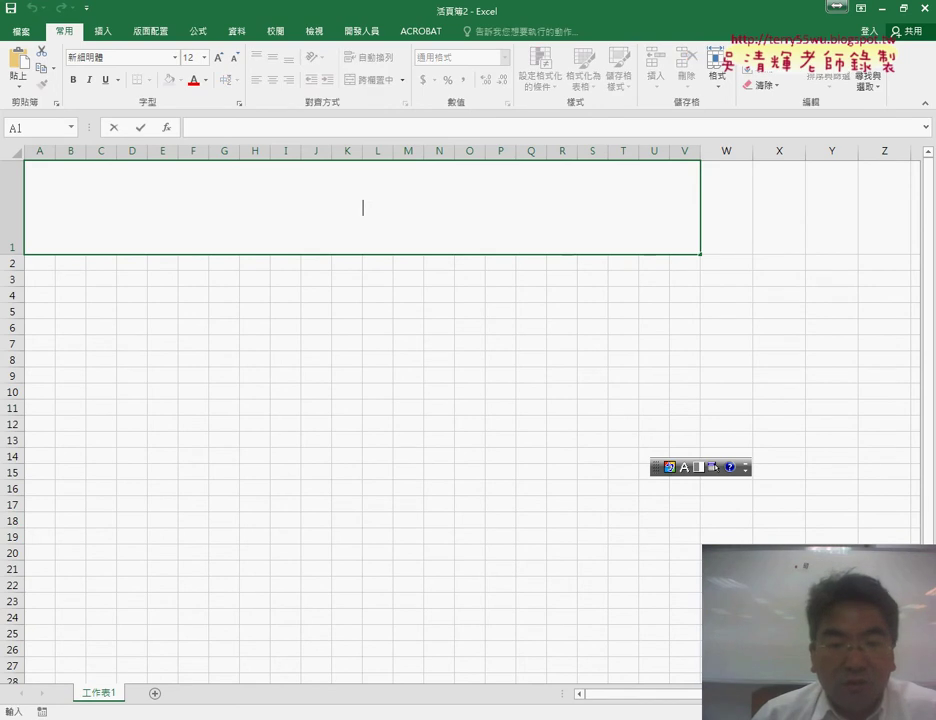
# Step: Paste the continuous surname text from Word into merged cell A1
pyautogui.hotkey('alt', 'Tab')
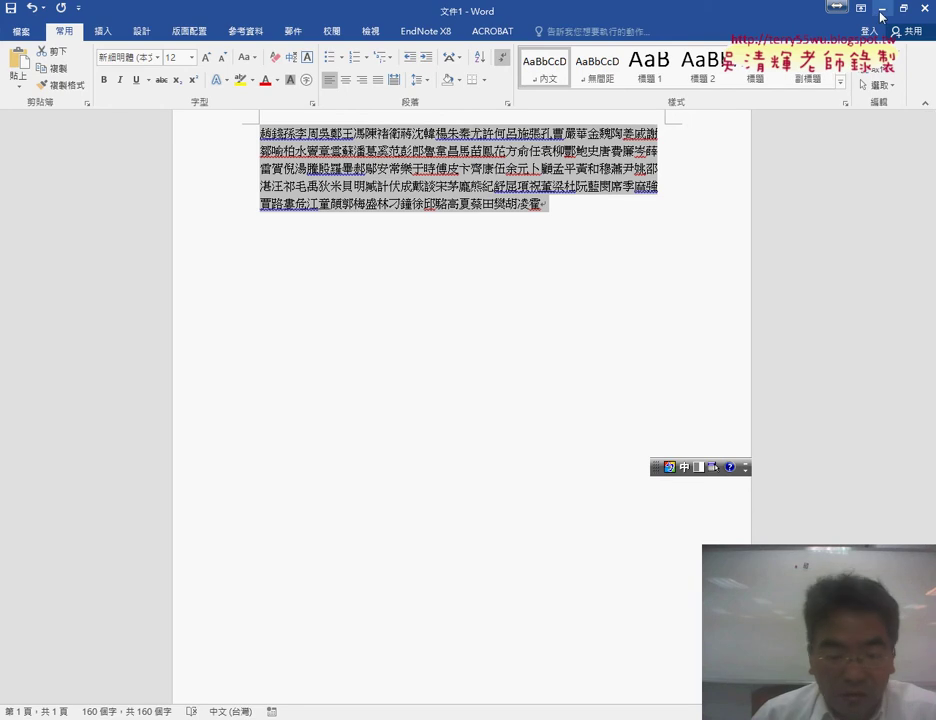
pyautogui.hotkey('alt', 'Tab')
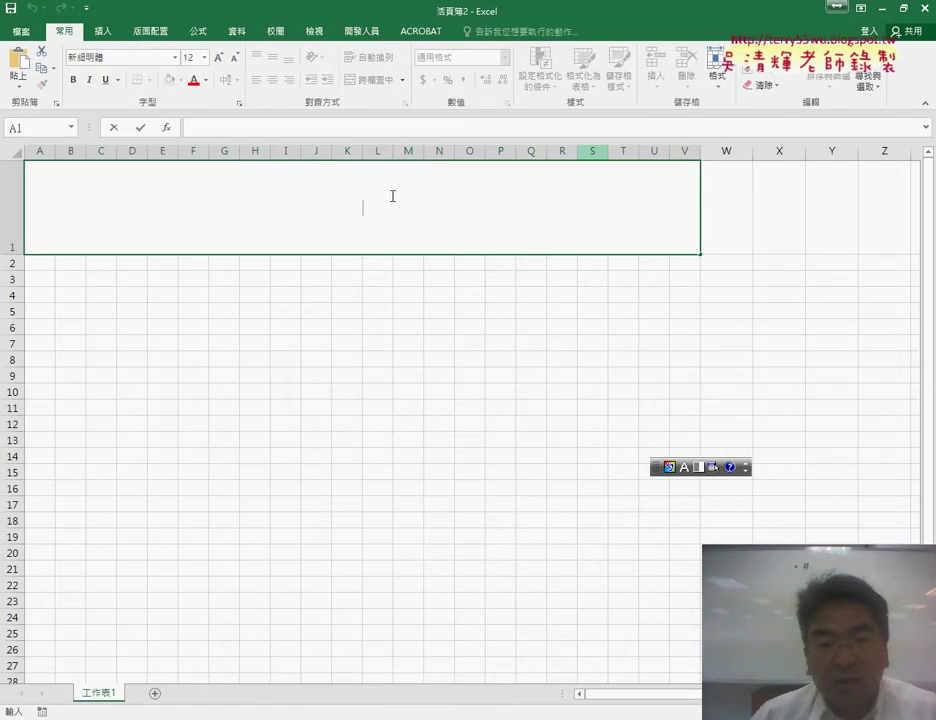
pyautogui.write('趙錢孫李周吳鄭王馮陳褚衛蔣沈韓楊朱秦尤許何呂施張孔曹嚴華金魏陶姜戚謝鄒喻柏水竇章雲蘇潘葛奚范彭郎魯韋昌馬苗鳳花方俞任袁柳酆鮑史唐費廉岑薛雷賀倪湯滕殷羅畢郝鄔安常樂于時傅皮卞齊康伍余元卜顧孟平黃和穆蕭尹姚邵湛汪祁毛禹狄米貝明臧計伏成戴談宋茅龐熊紀舒屈項祝董梁杜阮藍閔席季麻強賈路婁危江童顏郭梅盛林刁鍾徐邱駱高夏蔡田樊胡凌霍')
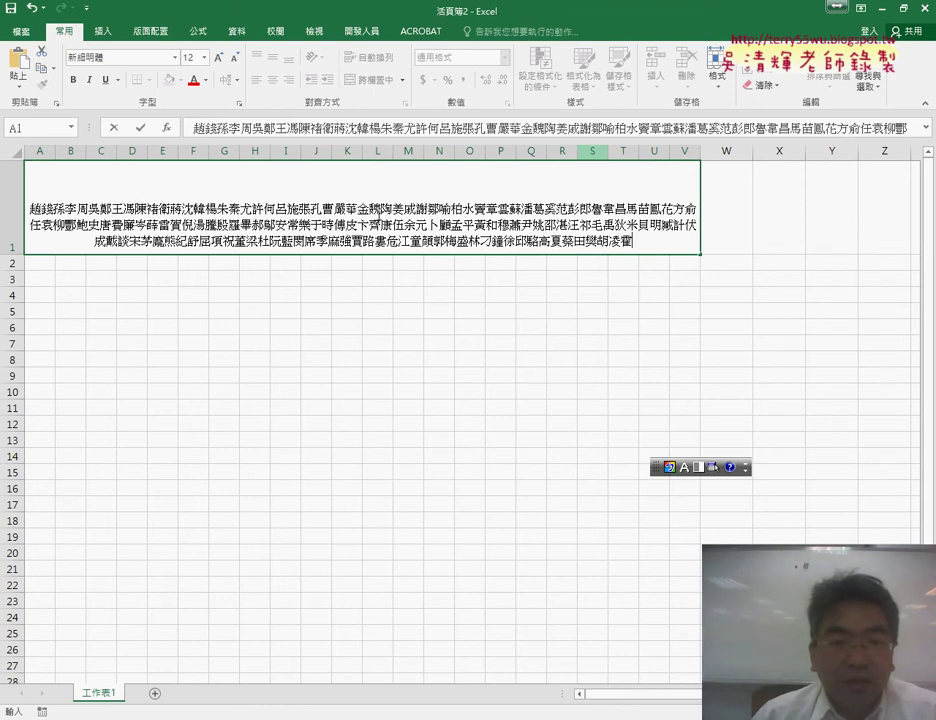
# Step: Align the surname text in merged cell A1 to the top and left
pyautogui.click(620, 308)
pyautogui.click(336, 208)
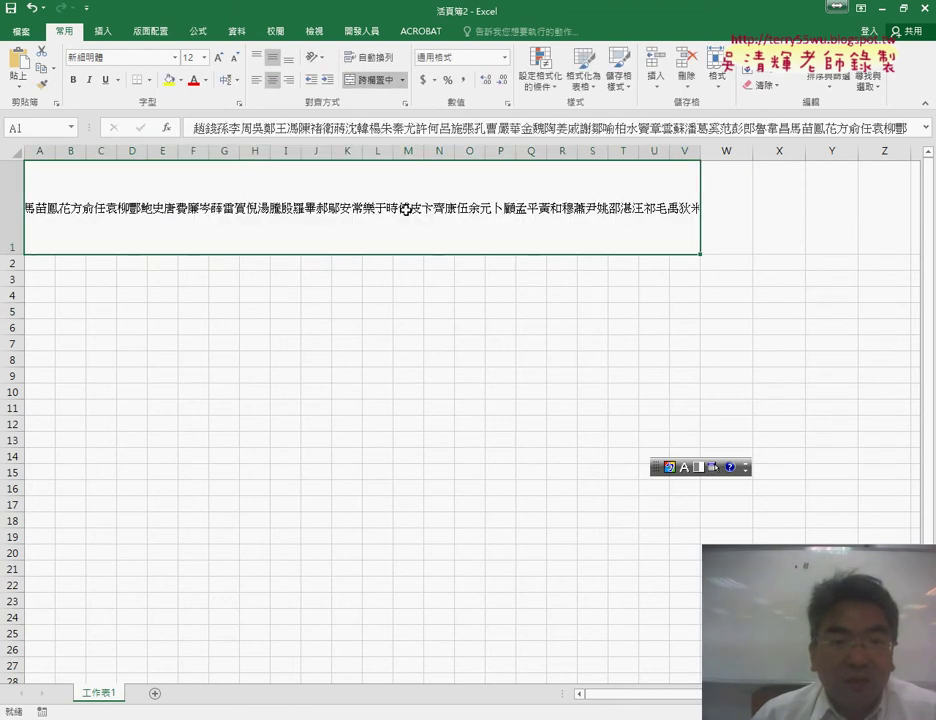
pyautogui.click(262, 60)
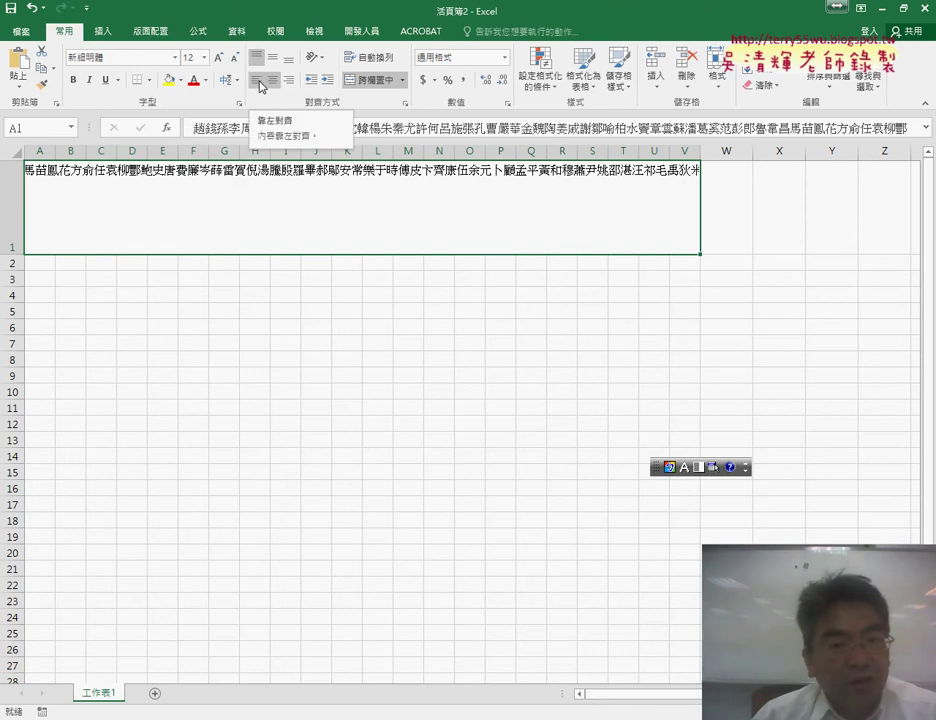
pyautogui.click(259, 82)
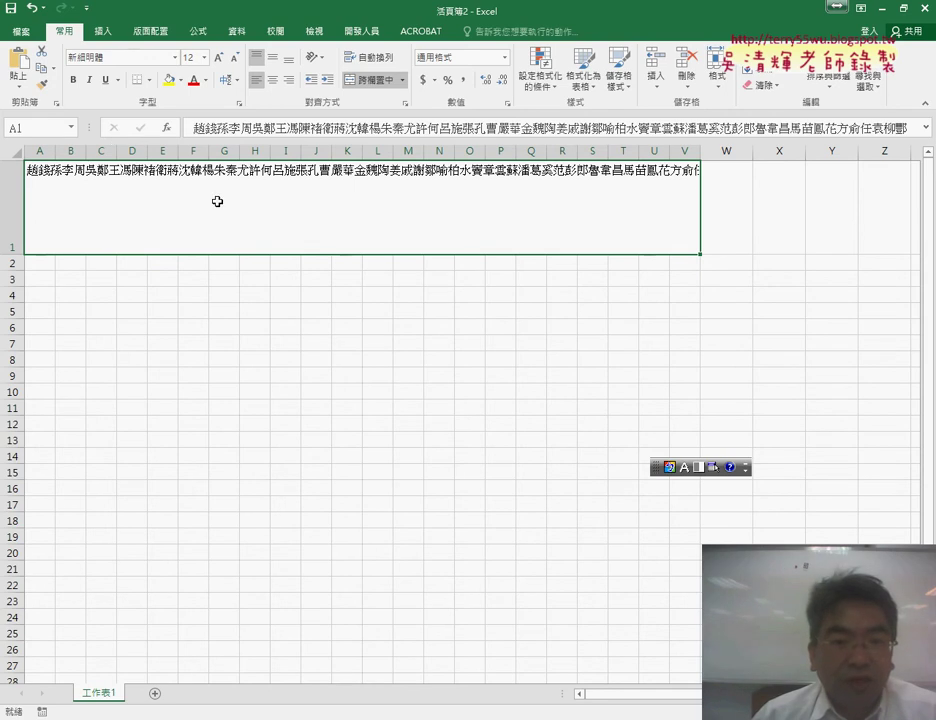
# Step: Bring up Format Cells for A1 at its Alignment settings
pyautogui.rightClick(294, 211)
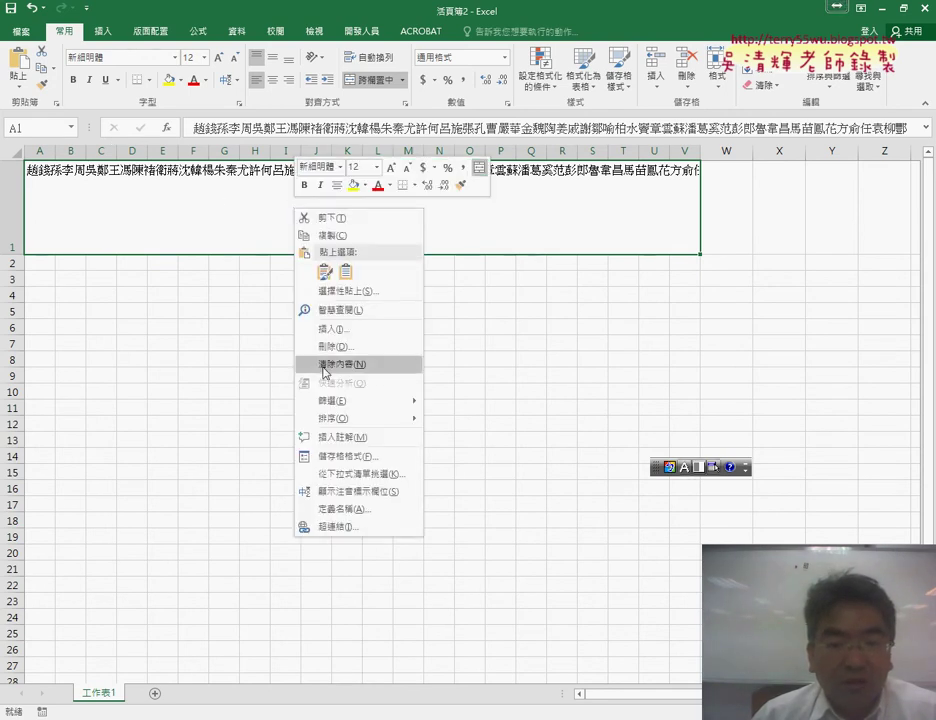
pyautogui.click(395, 453)
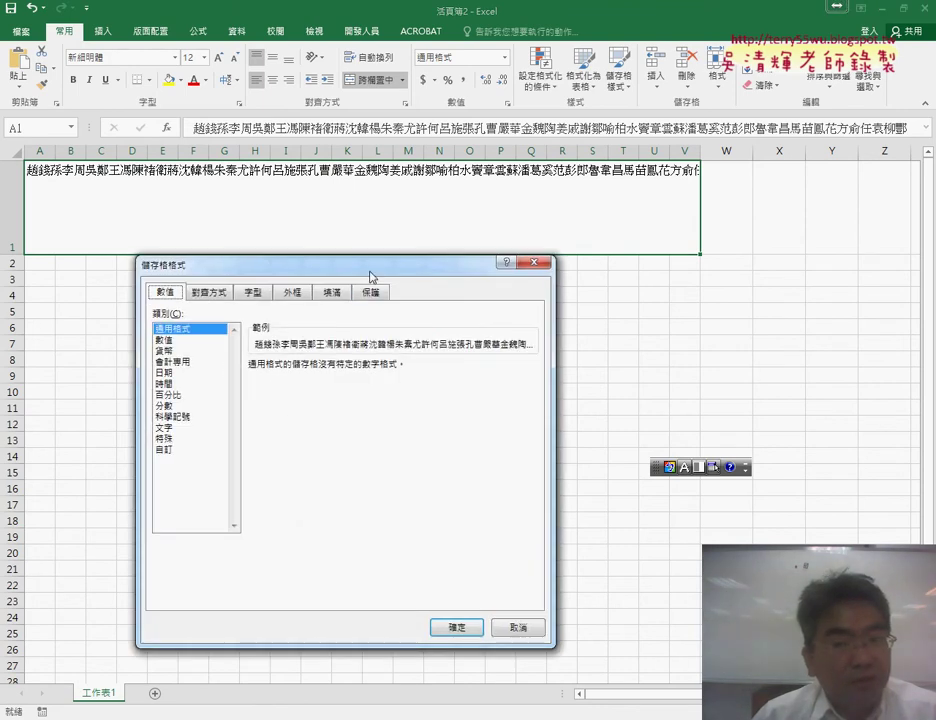
pyautogui.moveTo(370, 265); pyautogui.dragTo(477, 250)
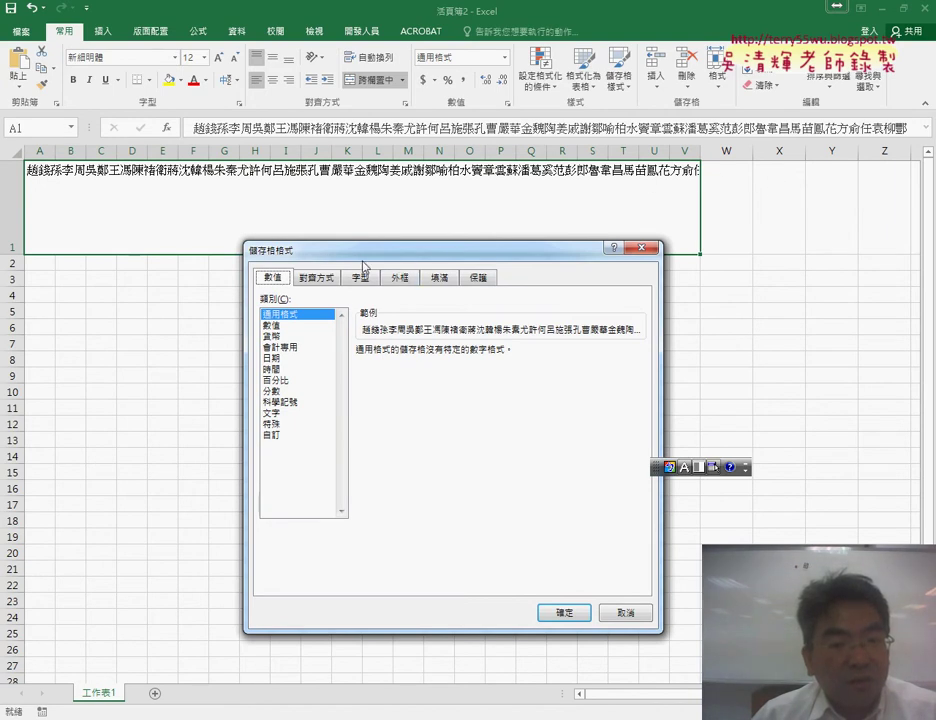
pyautogui.click(318, 279)
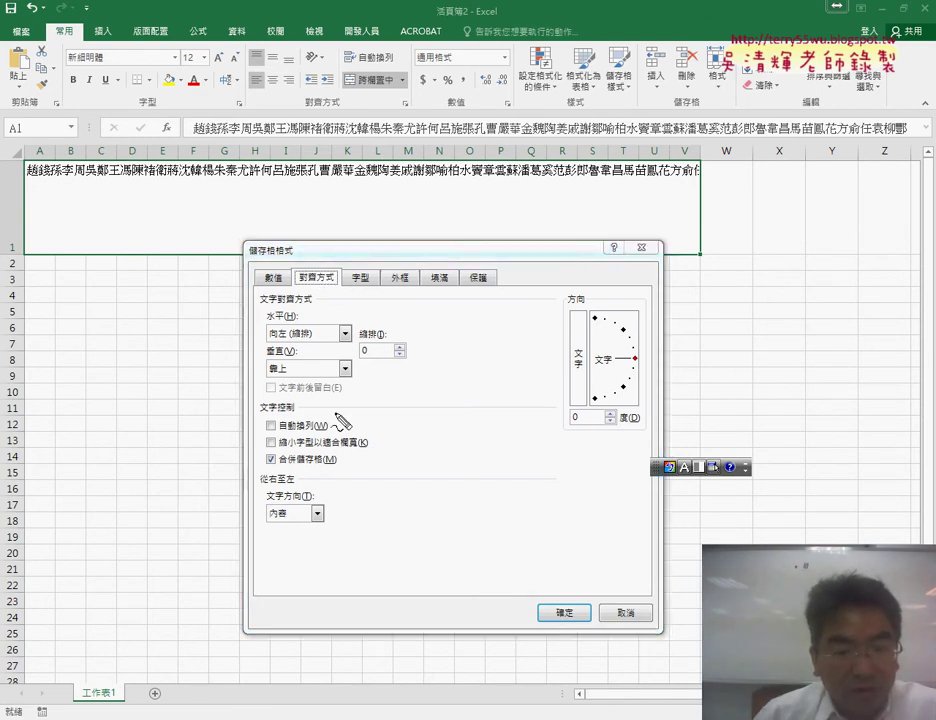
# Step: Annotate the Wrap text option and A1's single-line text, then tick Wrap text
pyautogui.press('shift')
pyautogui.moveTo(320, 419); pyautogui.dragTo(331, 421)
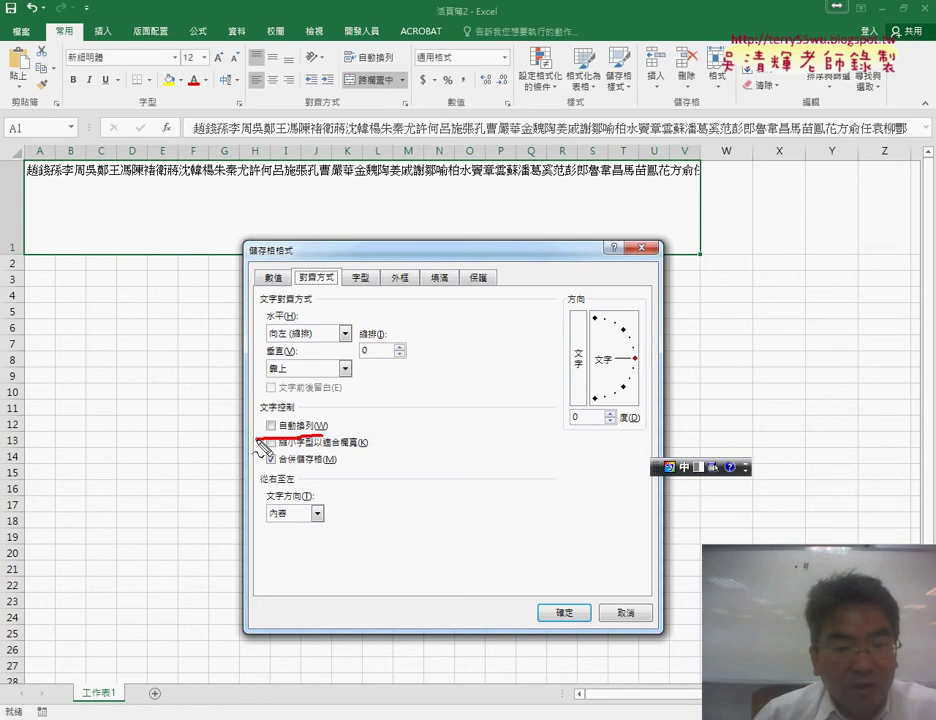
pyautogui.moveTo(293, 290); pyautogui.dragTo(294, 268)
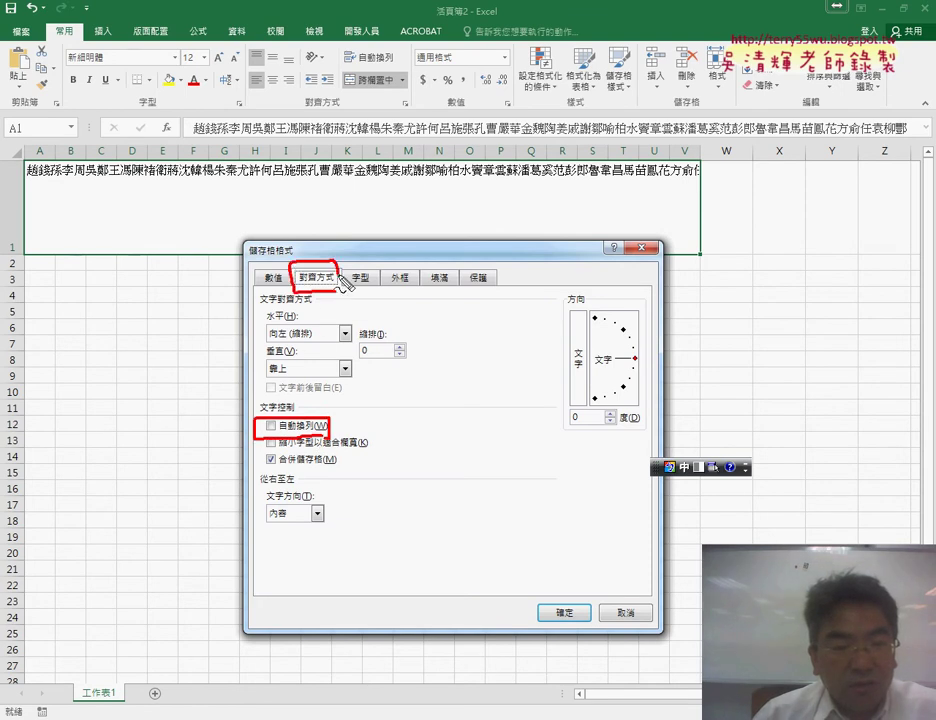
pyautogui.moveTo(67, 152); pyautogui.dragTo(82, 237)
pyautogui.moveTo(102, 102); pyautogui.dragTo(262, 102)
pyautogui.moveTo(117, 228); pyautogui.dragTo(357, 160)
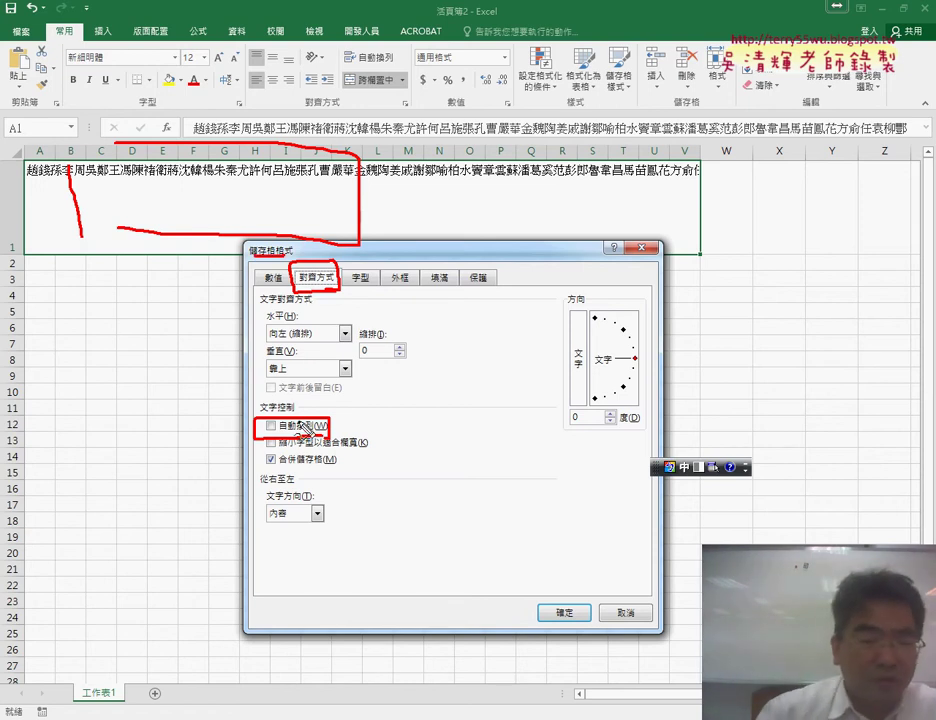
pyautogui.press('Escape')
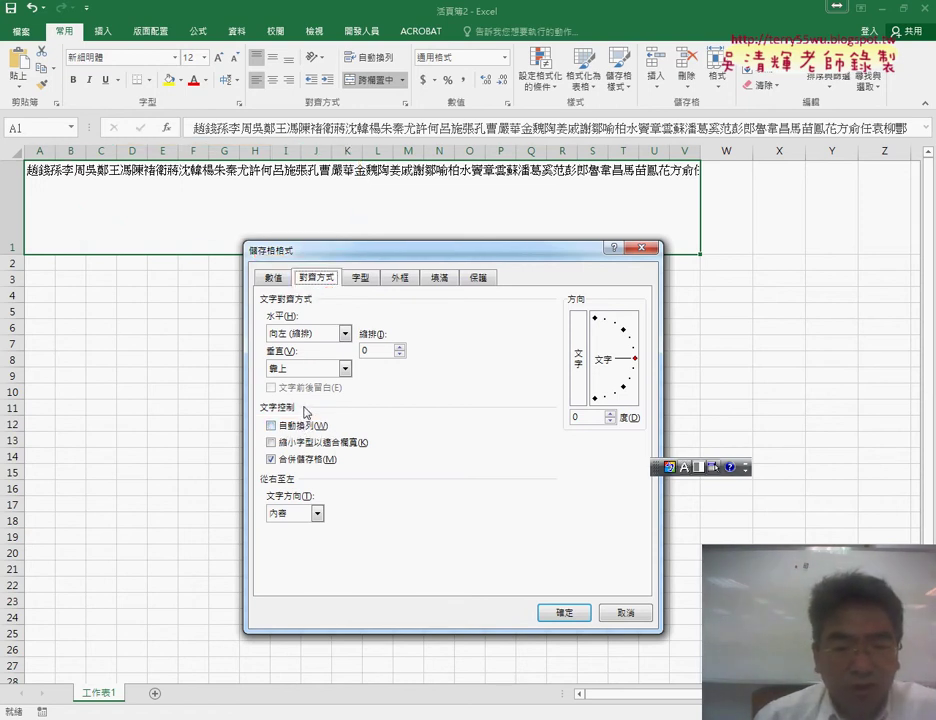
pyautogui.click(270, 426)
# Step: Confirm wrap text and shrink row 1 to fit the three surname lines
pyautogui.click(566, 612)
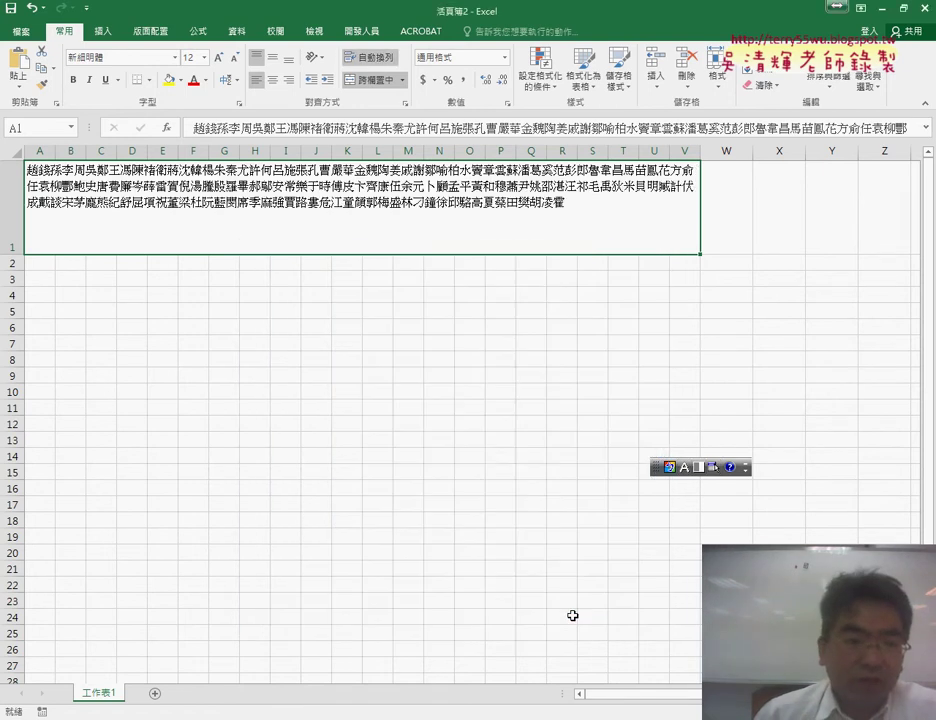
pyautogui.moveTo(20, 254); pyautogui.dragTo(30, 213)
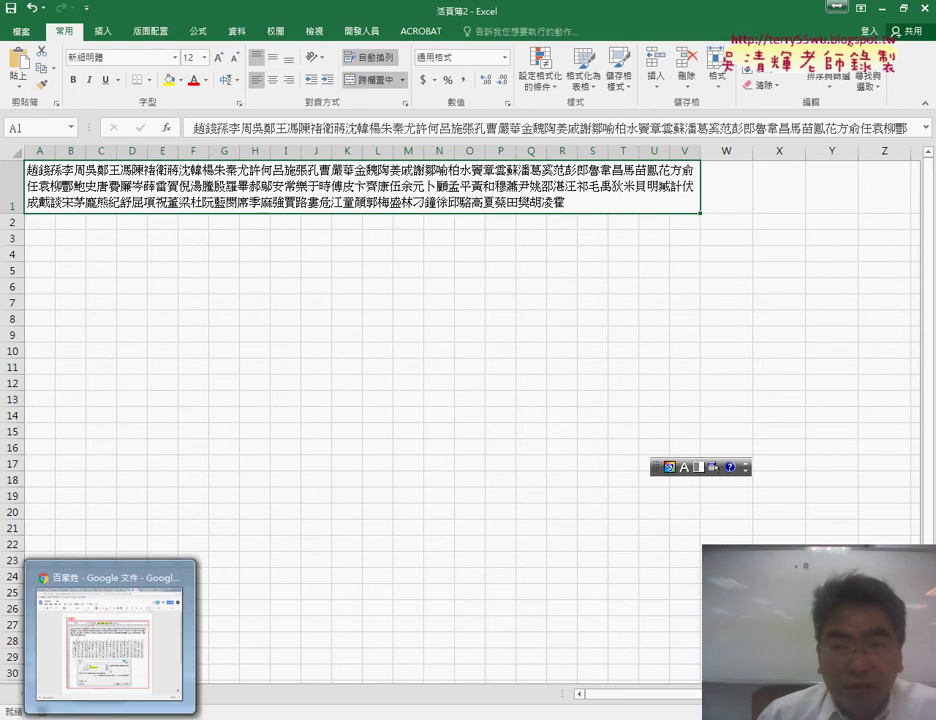
# Step: Reopen the blind.org.tw 百家姓 page from Google results and select its first seven surname rows
pyautogui.click(126, 684)
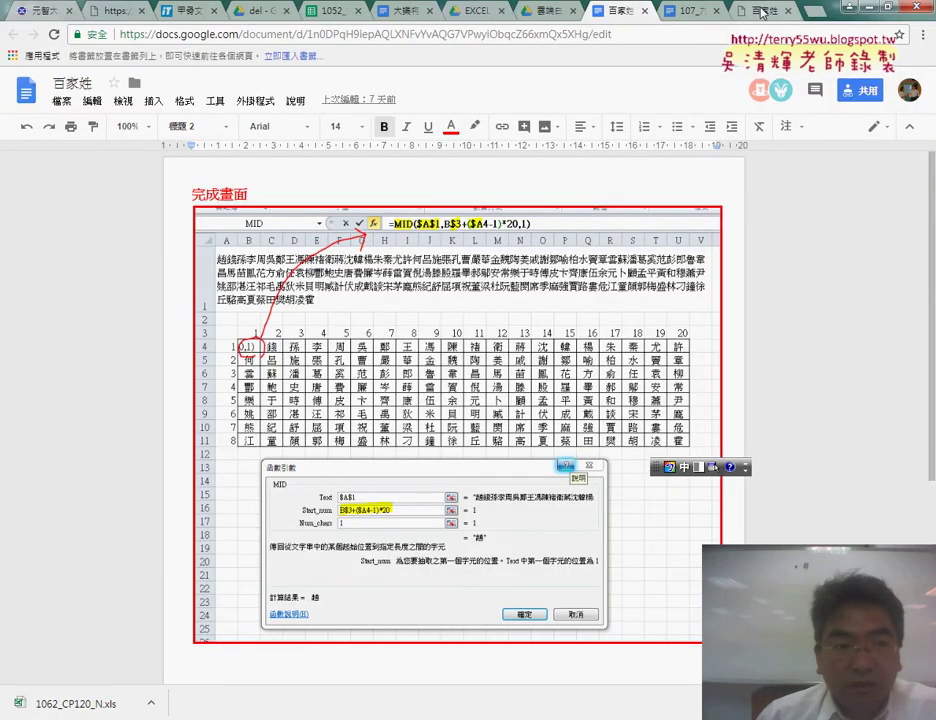
pyautogui.click(758, 11)
pyautogui.click(12, 33)
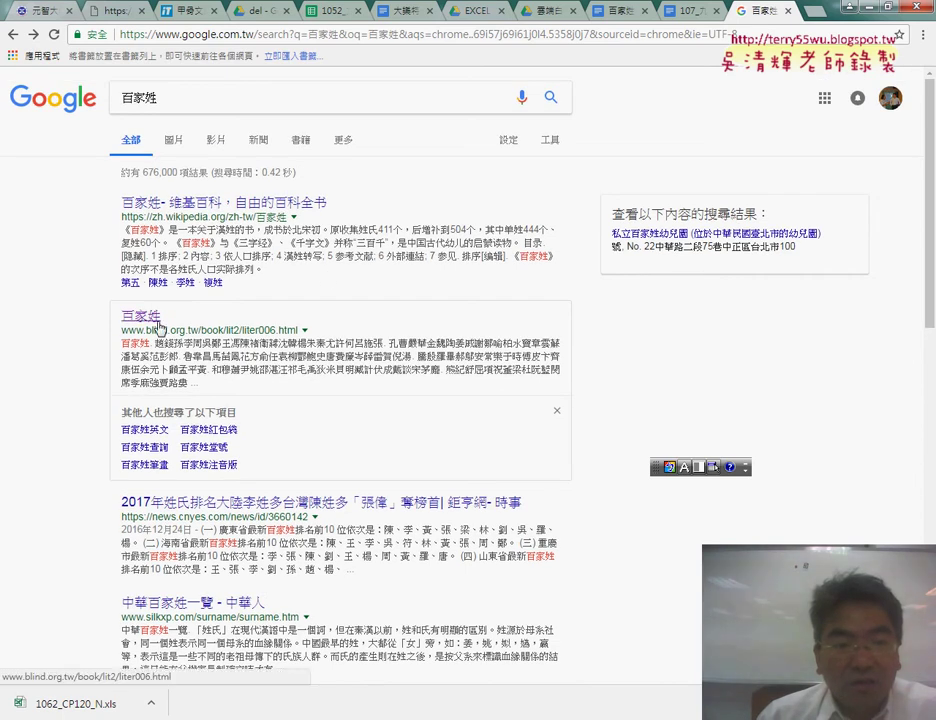
pyautogui.click(155, 320)
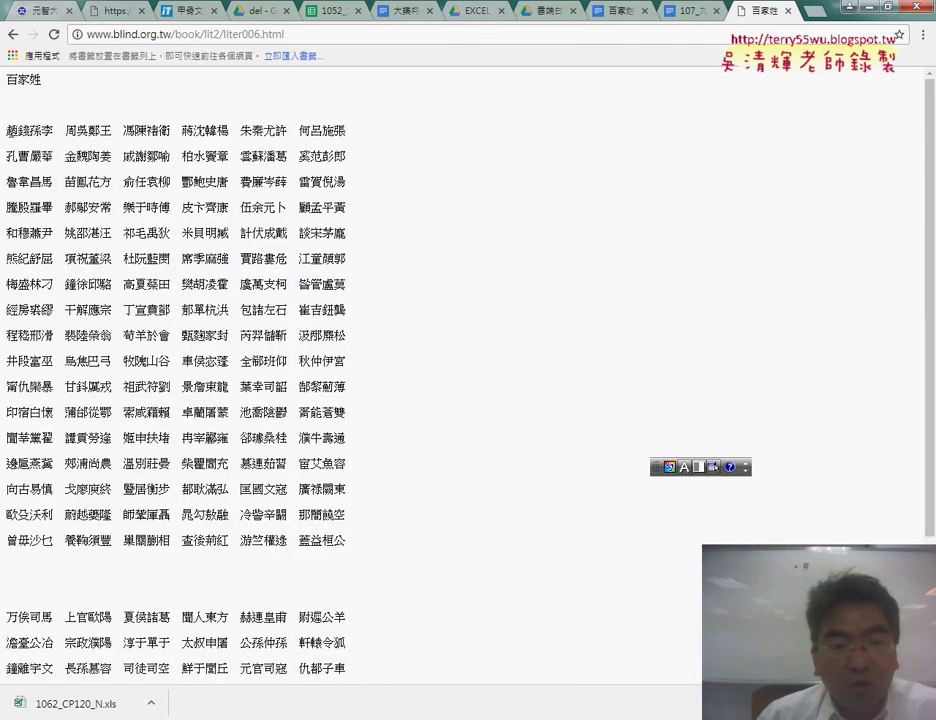
pyautogui.moveTo(6, 128); pyautogui.dragTo(232, 276)
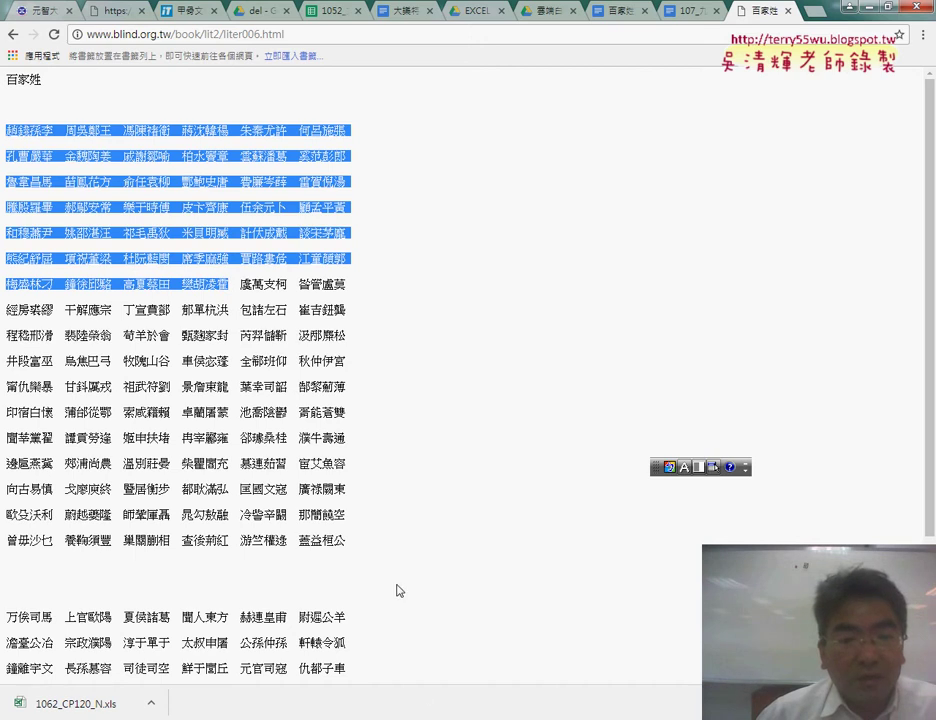
# Step: Paste the seven copied surname rows on a new line below Word's surname paragraph
pyautogui.hotkey('alt', 'Tab')
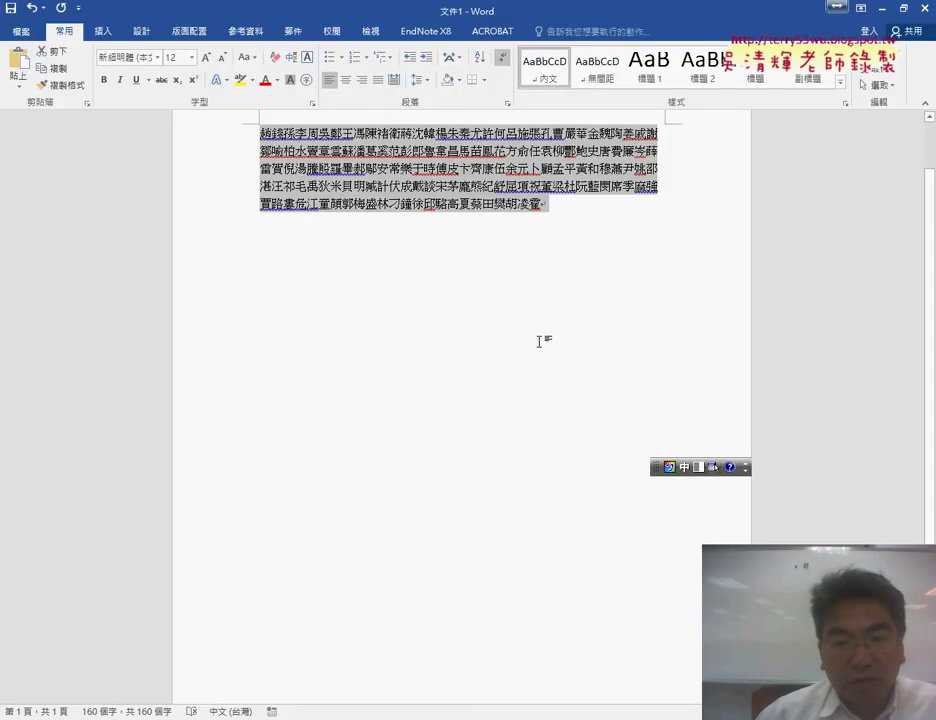
pyautogui.press('Return')
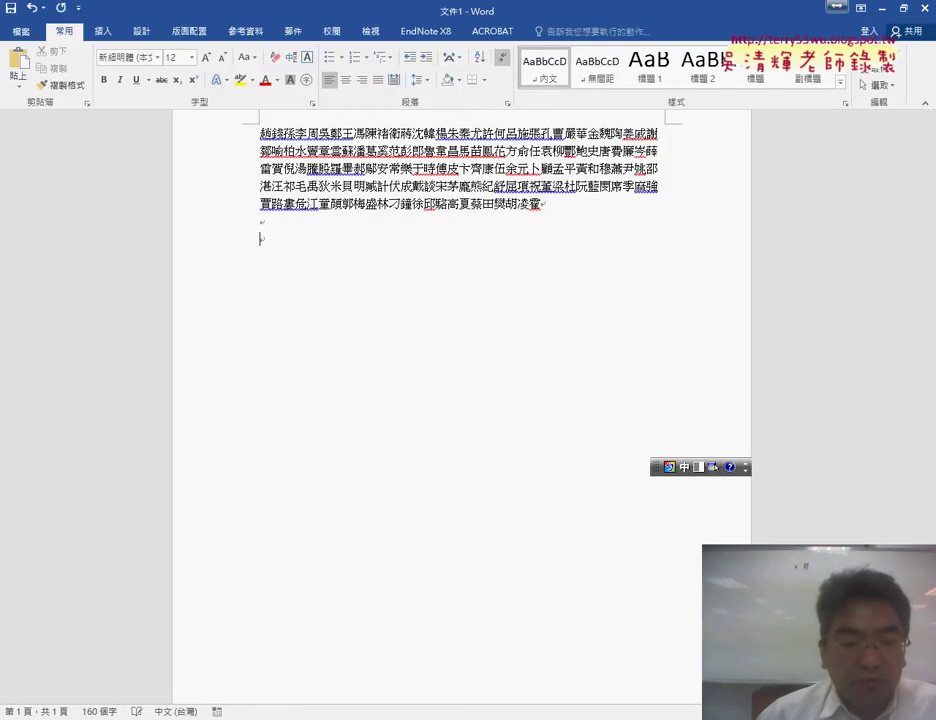
pyautogui.hotkey('alt', 'Tab')
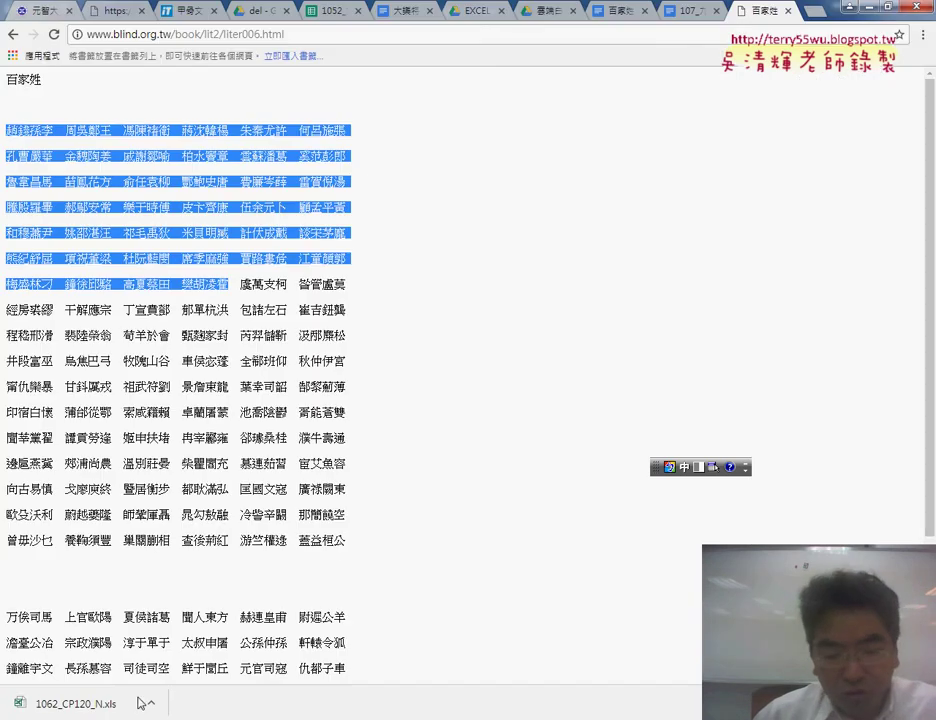
pyautogui.hotkey('alt', 'Tab')
pyautogui.press('shift')
pyautogui.write('趙錢孫李\u3000周吳鄭王\u3000馮陳褚衛\u3000蔣沈韓楊\u3000朱秦尤許\u3000何呂施張 孔曹嚴華\u3000金魏陶姜\u3000戚謝鄒喻\u3000柏水竇章\u3000雲蘇潘葛\u3000奚范彭郎 魯韋昌馬\u3000苗鳳花方\u3000俞任袁柳\u3000酆鮑史唐\u3000費廉岑薛\u3000雷賀倪湯 滕殷羅畢\u3000郝鄔安常\u3000樂于時傅\u3000皮卞齊康\u3000伍余元卜\u3000顧孟平黃 和穆蕭尹\u3000姚邵湛汪\u3000祁毛禹狄\u3000米貝明臧\u3000計伏成戴\u3000談宋茅龐 熊紀舒屈\u3000項祝董梁\u3000杜阮藍閔\u3000席季麻強\u3000賈路婁危\u3000江童顏郭 梅盛林刁\u3000鍾徐邱駱\u3000高夏蔡田\u3000樊胡凌霍')
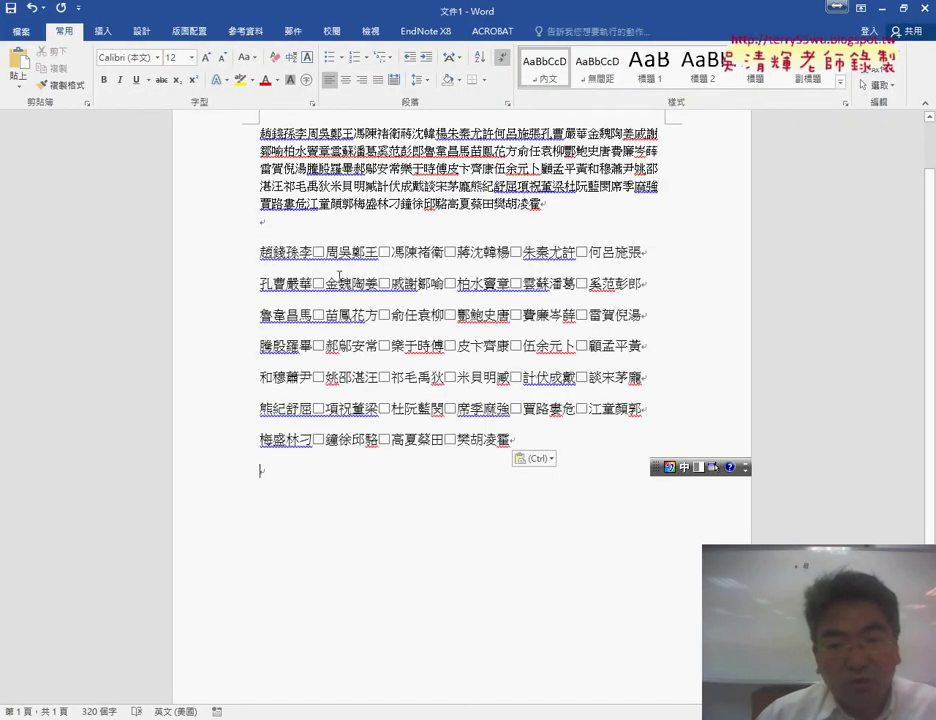
# Step: Select the separator gaps between surname groups, then return to the original paragraph
pyautogui.doubleClick(317, 252)
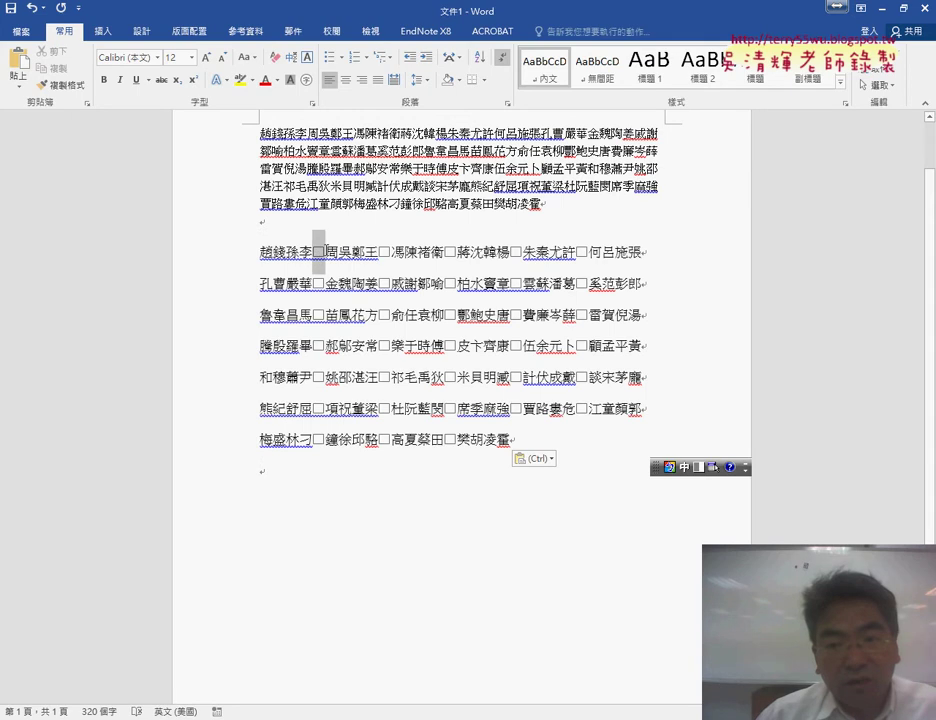
pyautogui.doubleClick(645, 253)
pyautogui.click(478, 189)
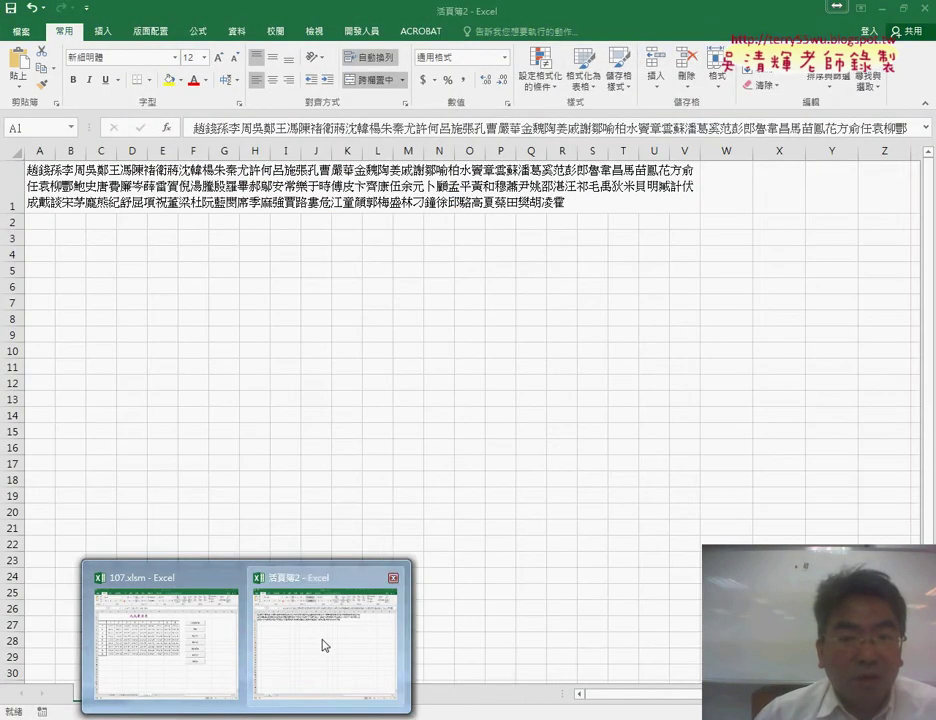
pyautogui.click(324, 643)
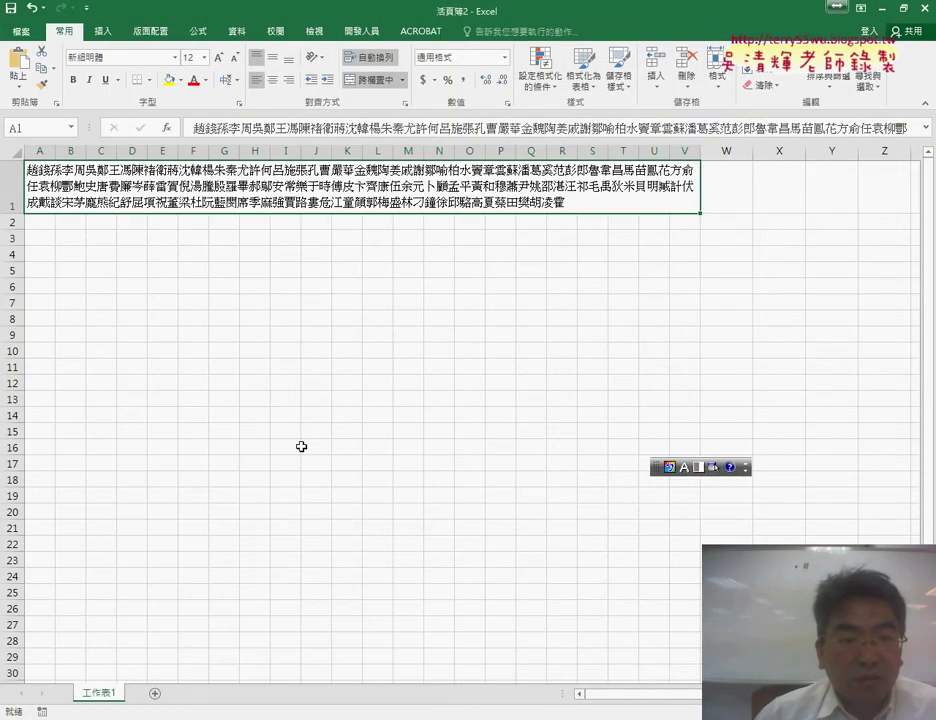
pyautogui.click(43, 151)
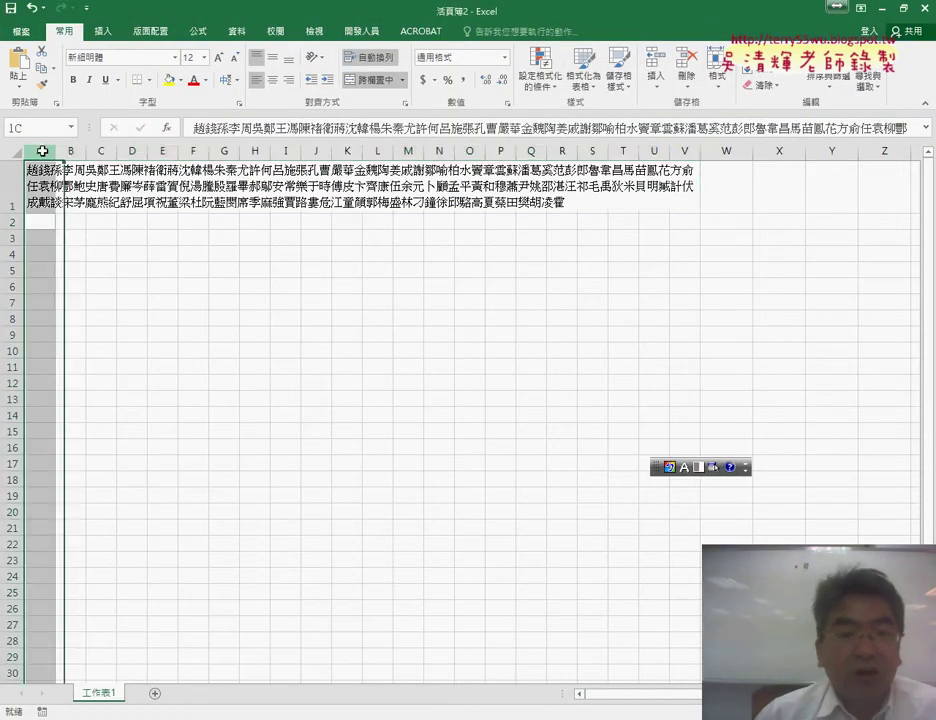
pyautogui.moveTo(43, 151); pyautogui.dragTo(690, 151)
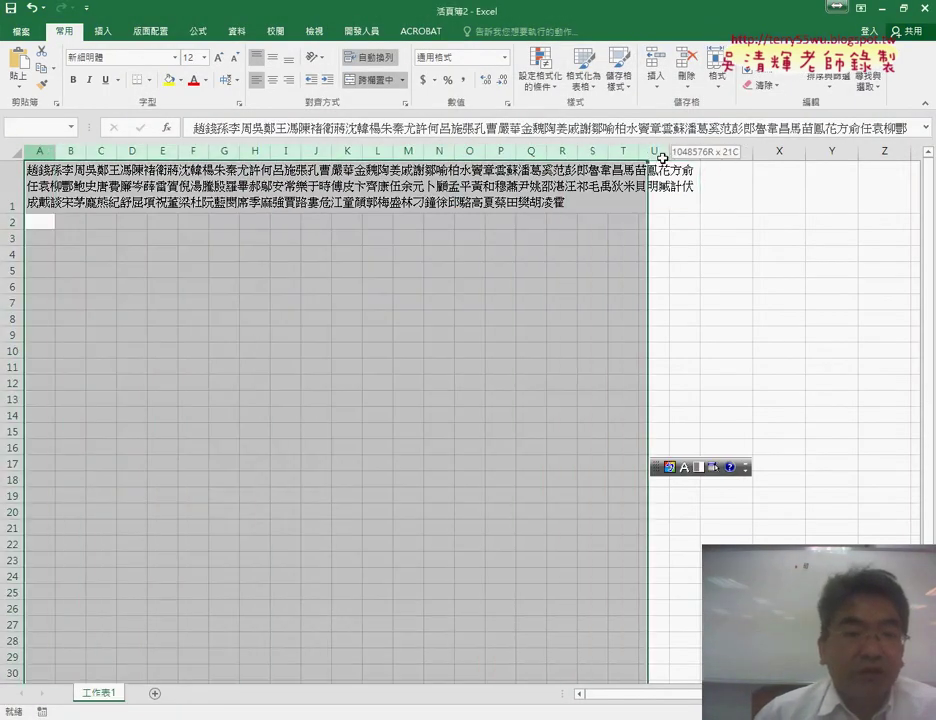
pyautogui.click(138, 181)
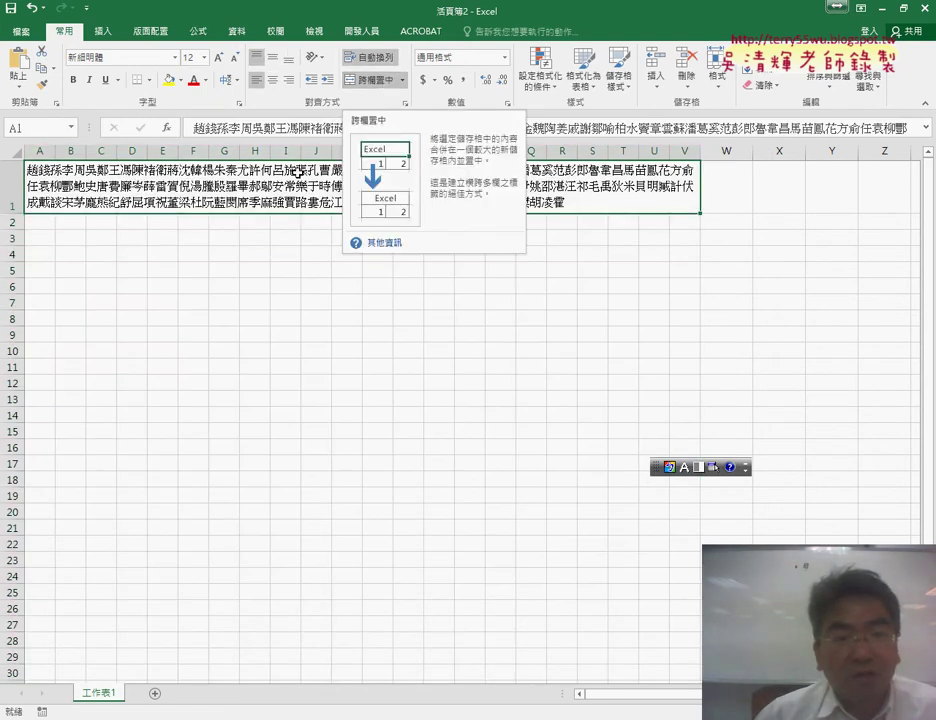
pyautogui.click(257, 79)
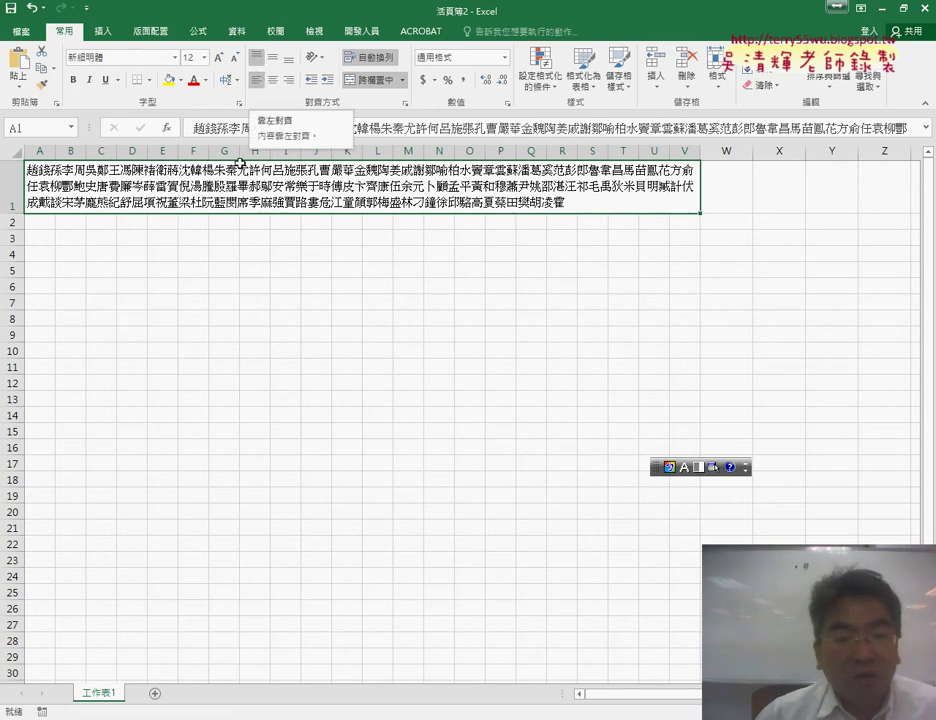
pyautogui.rightClick(270, 192)
pyautogui.click(312, 437)
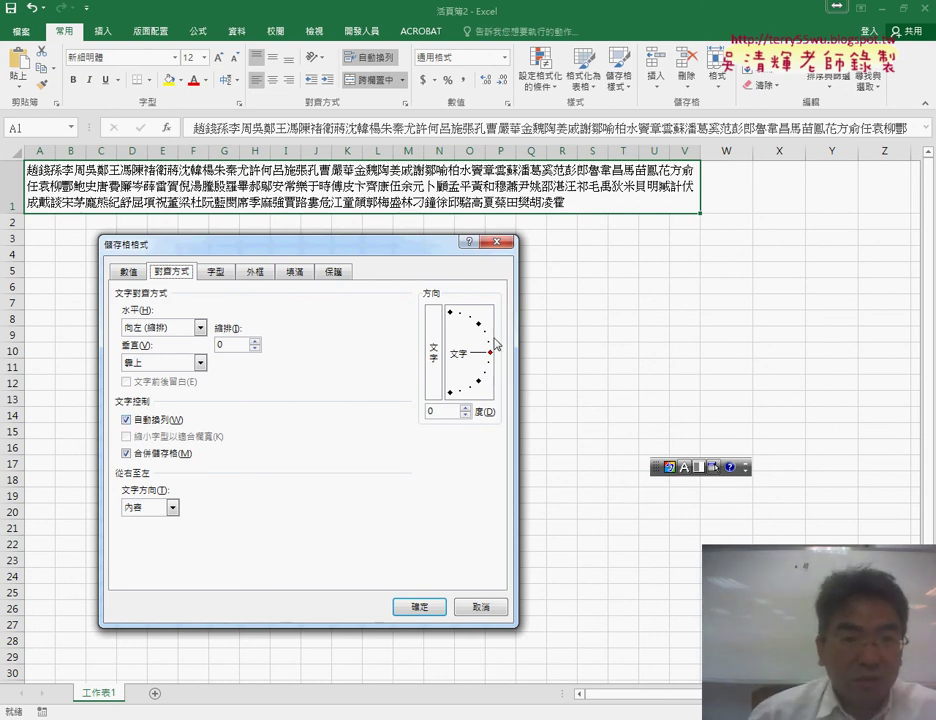
pyautogui.click(420, 606)
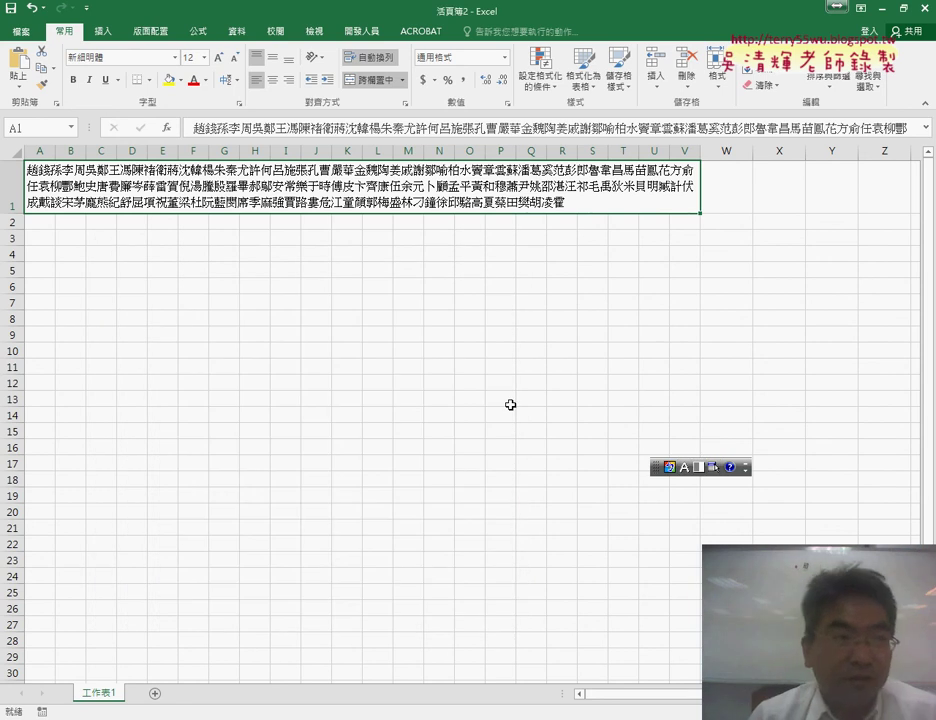